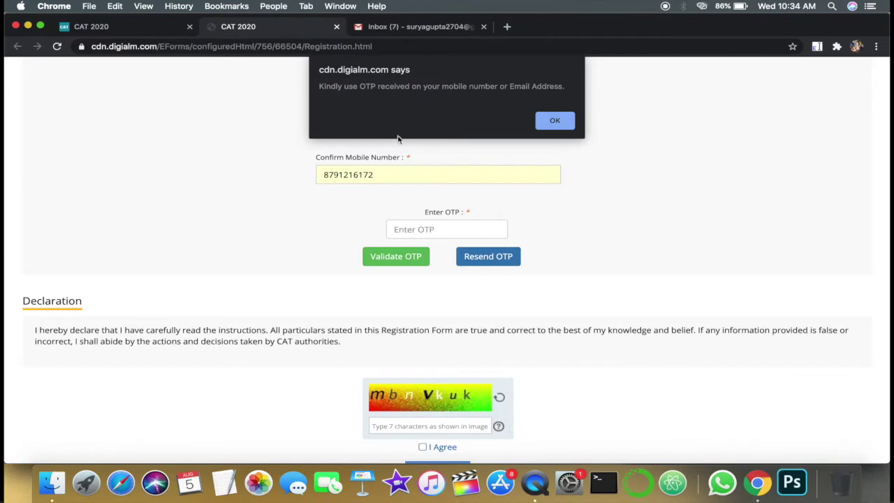
# Dismiss the OTP notice, submit the registration and close the success message.
pyautogui.click(554, 110)
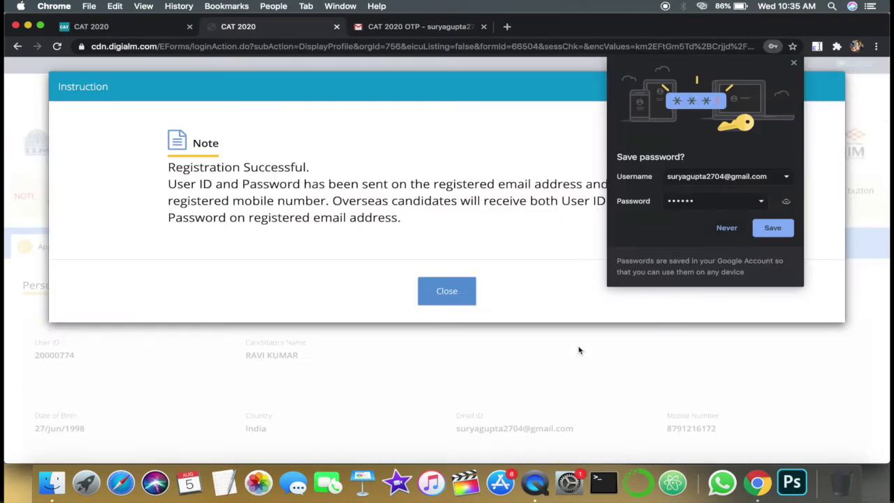
pyautogui.click(468, 208)
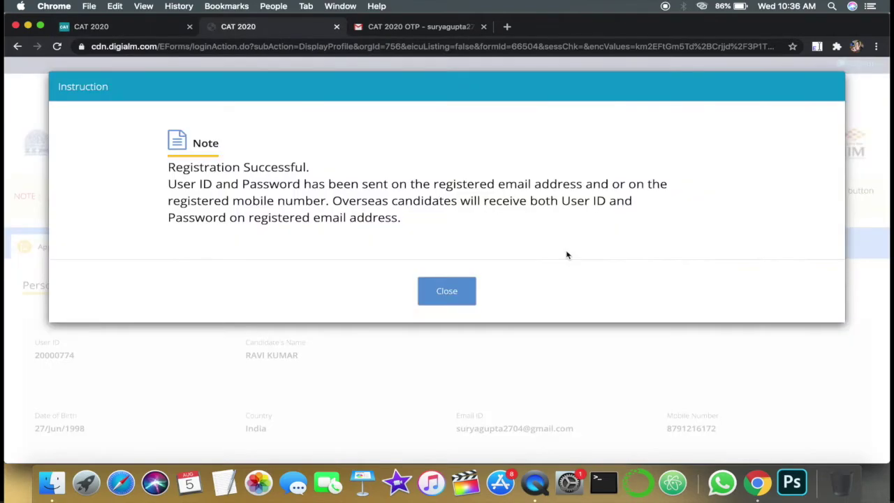
pyautogui.click(447, 291)
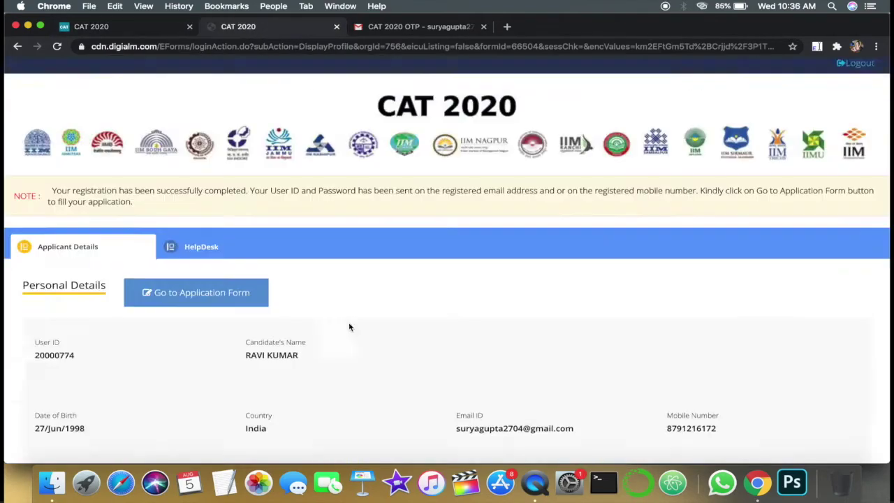
# Open the Application Form and dismiss its instructions notice.
pyautogui.scroll(-1, 279, 293)
pyautogui.click(208, 261)
pyautogui.click(445, 309)
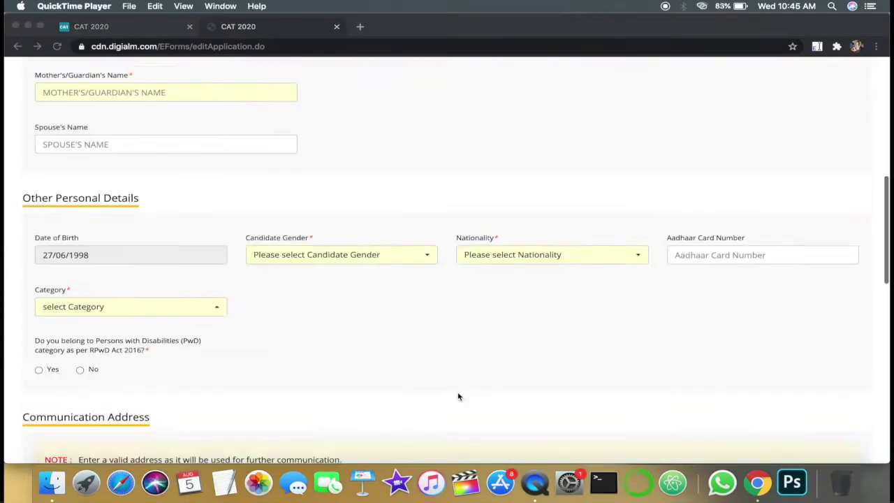
# Upload the passport photograph images-2.jpeg in the photo and signature upload dialog.
pyautogui.click(40, 396)
pyautogui.scroll(-1, 433, 365)
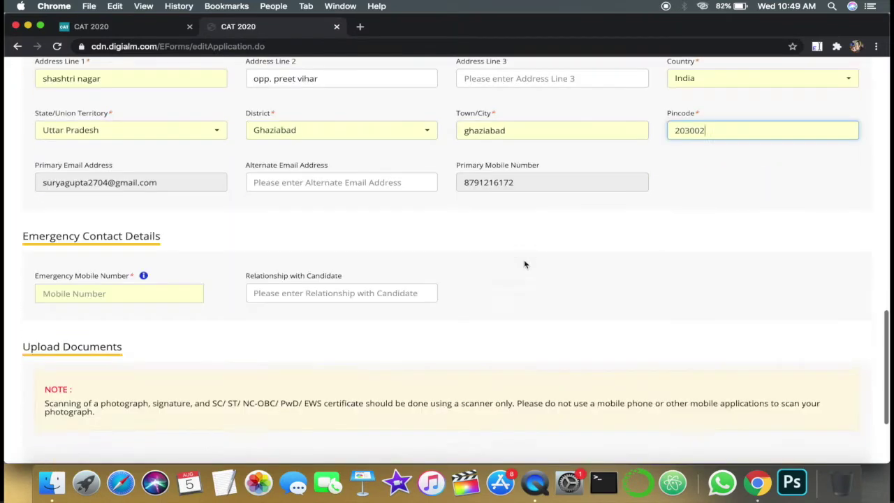
pyautogui.scroll(-4, 524, 259)
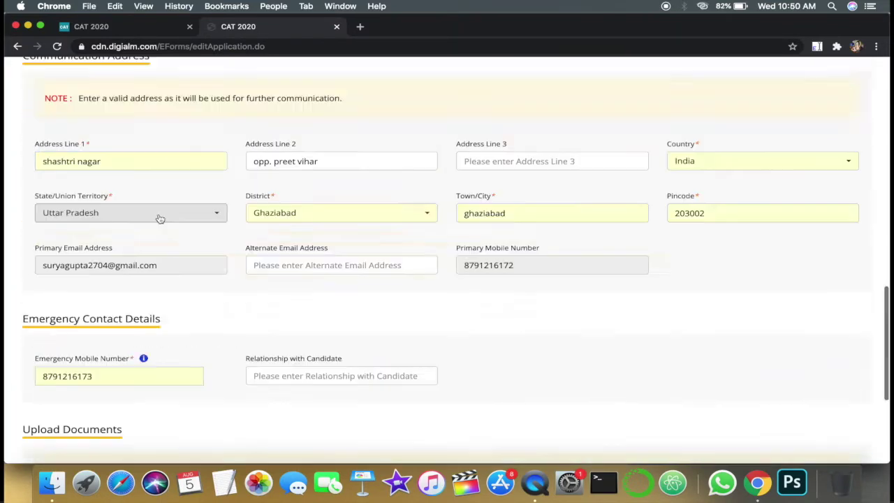
pyautogui.scroll(-5, 198, 349)
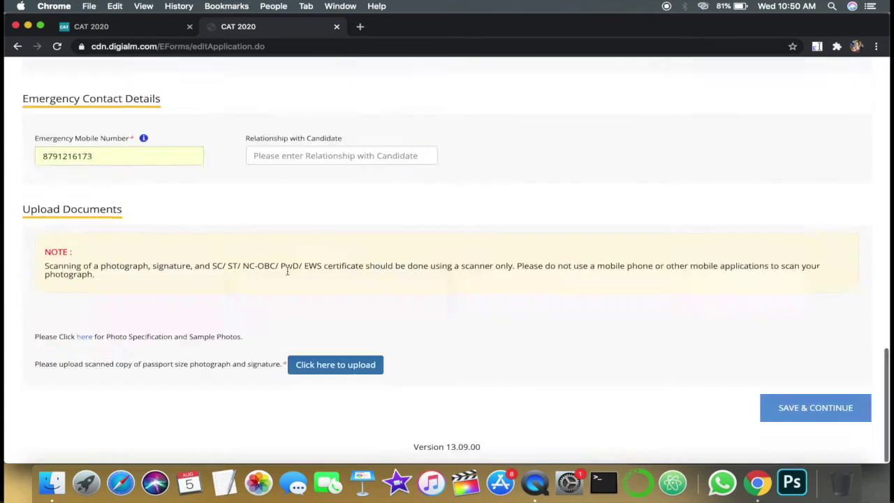
pyautogui.click(335, 369)
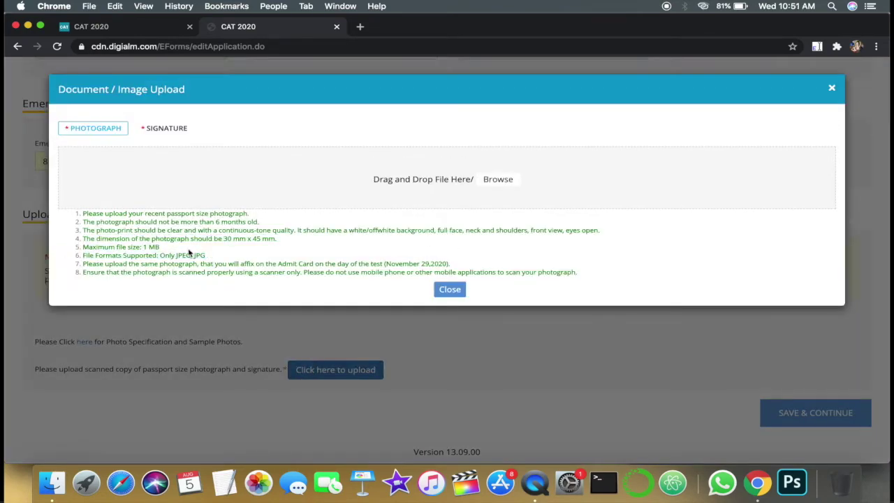
pyautogui.moveTo(586, 120); pyautogui.dragTo(593, 120)
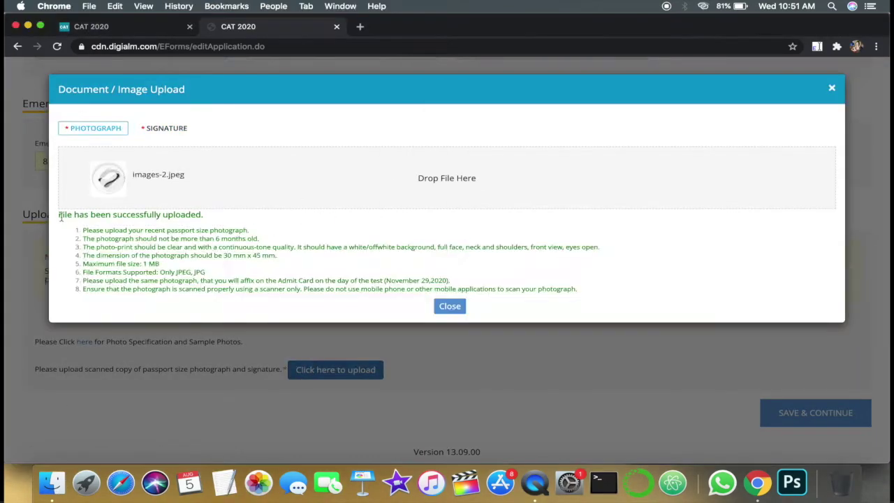
pyautogui.click(449, 305)
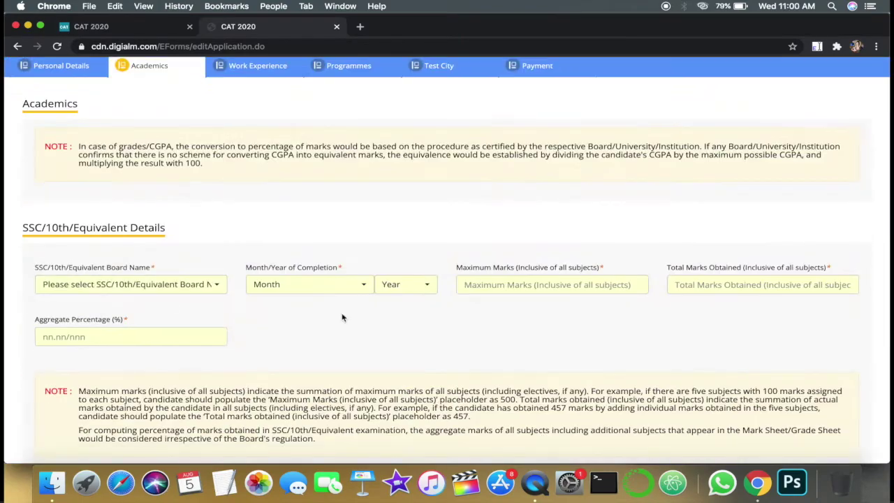
# Fill in the 10th details: board, completion month and year, and marks 966.00.
pyautogui.scroll(5, 455, 351)
pyautogui.scroll(-6, 454, 351)
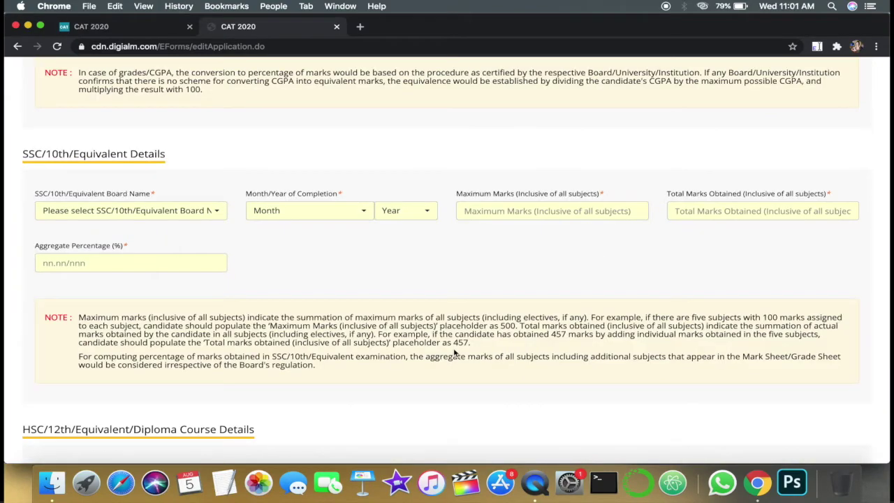
pyautogui.scroll(-1, 454, 353)
pyautogui.click(219, 191)
pyautogui.click(110, 234)
pyautogui.click(349, 191)
pyautogui.write('500480')
pyautogui.click(120, 243)
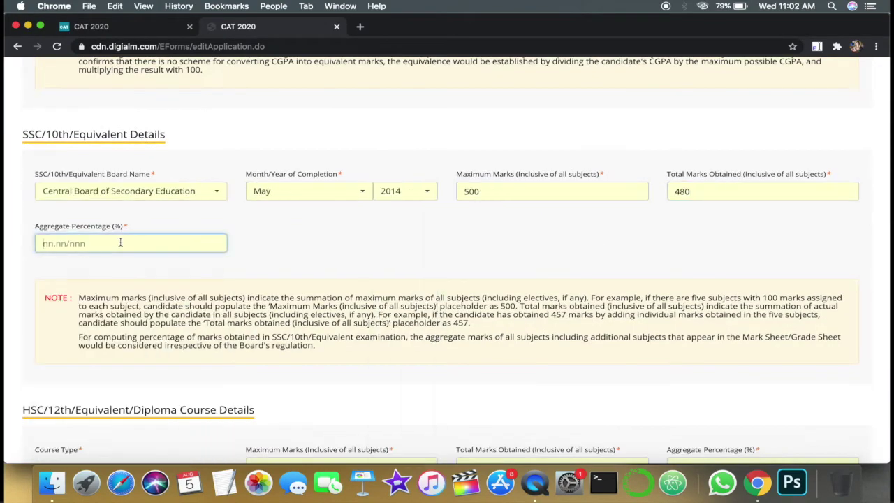
pyautogui.write('966.00')
# Choose 12th/Equivalent as the course type.
pyautogui.scroll(-4, 166, 175)
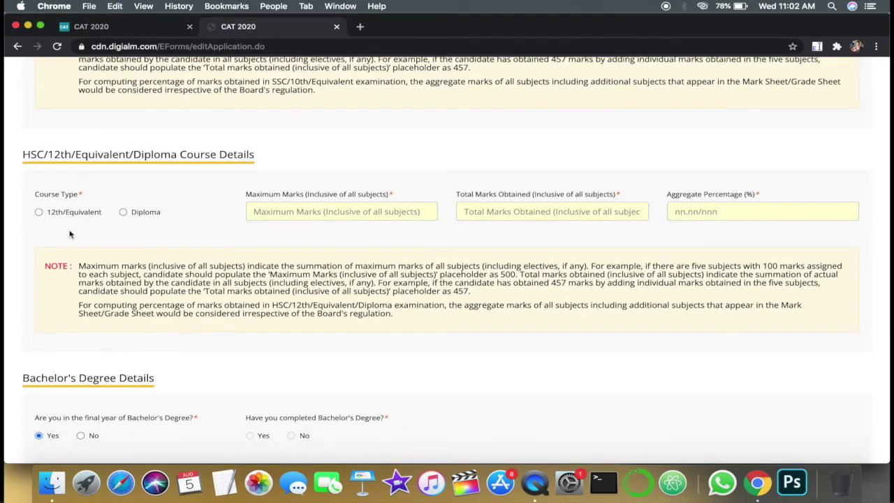
pyautogui.click(38, 211)
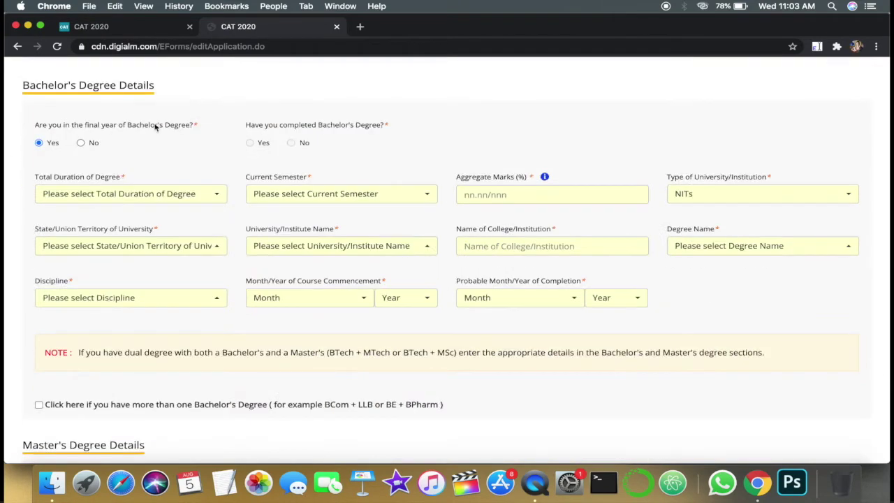
pyautogui.moveTo(259, 126); pyautogui.dragTo(379, 125)
# Set the bachelor's duration to 4 Years, fill the current semester and aggregate marks.
pyautogui.click(297, 141)
pyautogui.scroll(-1, 298, 141)
pyautogui.click(130, 134)
pyautogui.click(112, 235)
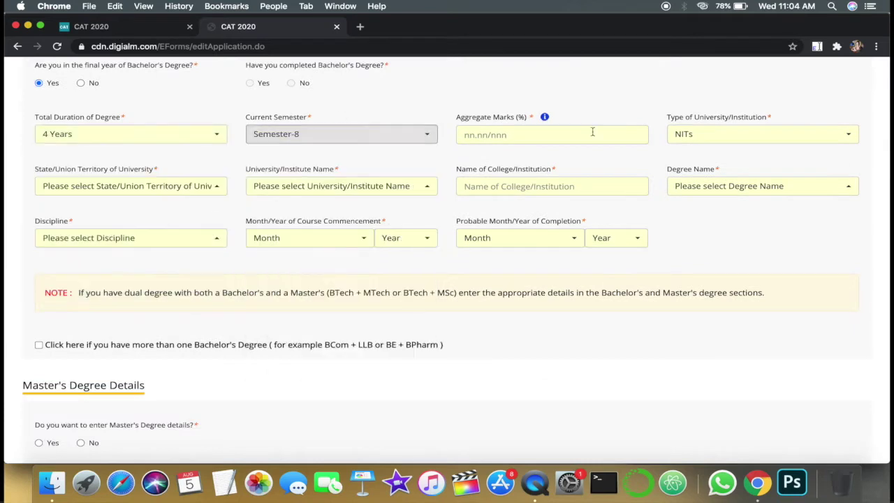
pyautogui.click(592, 131)
pyautogui.write('8.58')
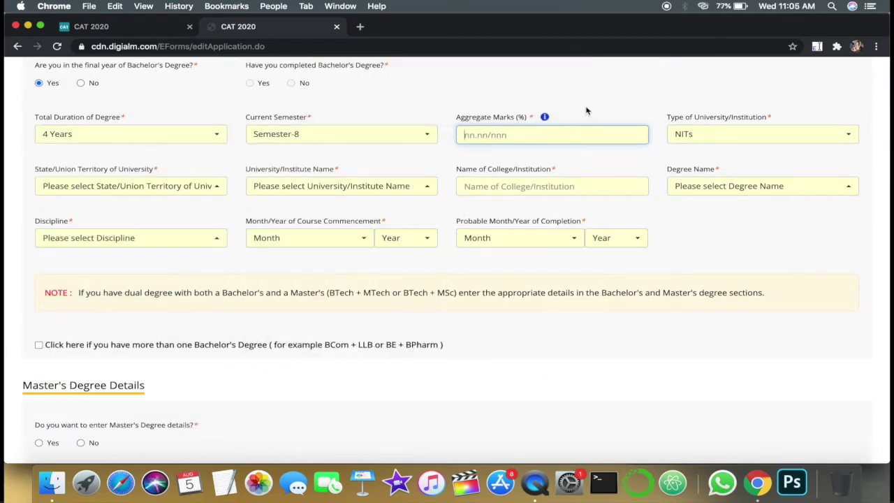
pyautogui.write('80.45')
pyautogui.click(762, 134)
# Set university state Himachal Pradesh, university NIT Hamirpur and college 'National Institute of Technology Hamirpur'.
pyautogui.click(131, 189)
pyautogui.click(341, 189)
pyautogui.click(544, 188)
pyautogui.write('National Institute of Technology Hamirpur')
pyautogui.click(770, 191)
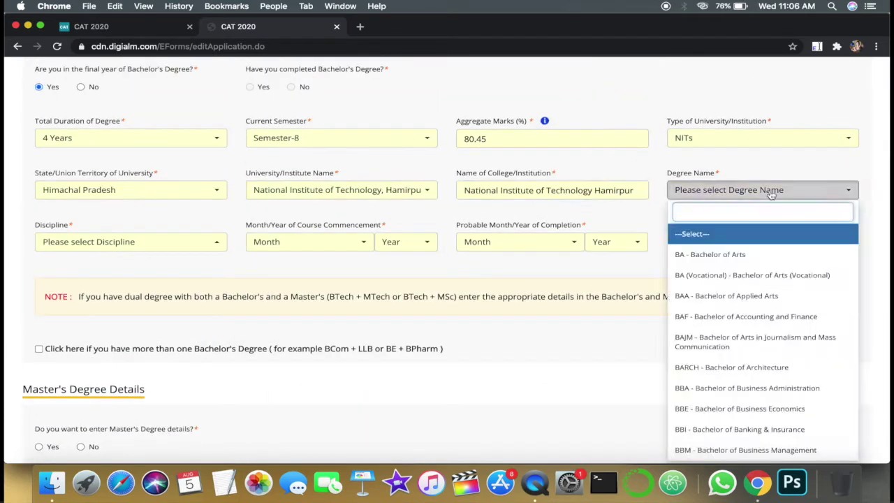
# Set the BTECH discipline to Computer Science, running August 2016 to August 2020.
pyautogui.click(154, 242)
pyautogui.click(405, 241)
pyautogui.write('201')
pyautogui.click(391, 347)
pyautogui.click(615, 242)
pyautogui.write('2020')
pyautogui.click(631, 285)
# Decline a second bachelor's and master's degree, then save the Academics section.
pyautogui.scroll(-2, 631, 285)
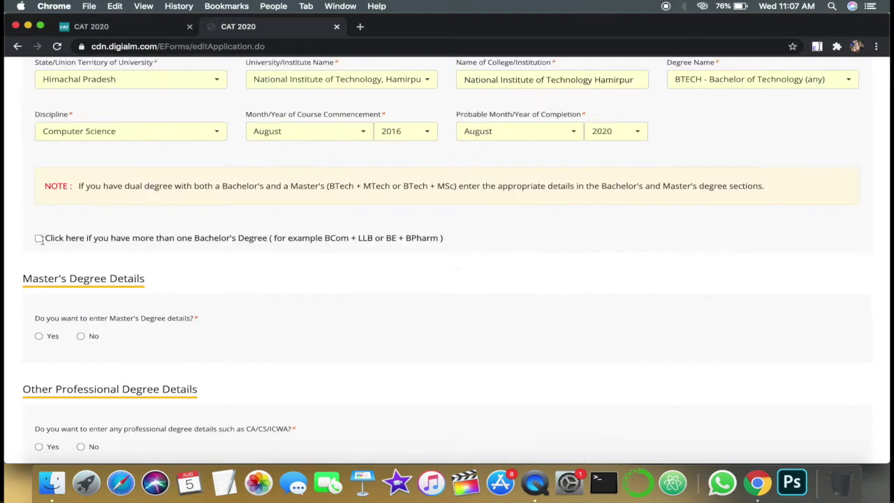
pyautogui.click(40, 238)
pyautogui.click(40, 238)
pyautogui.click(81, 257)
pyautogui.click(814, 413)
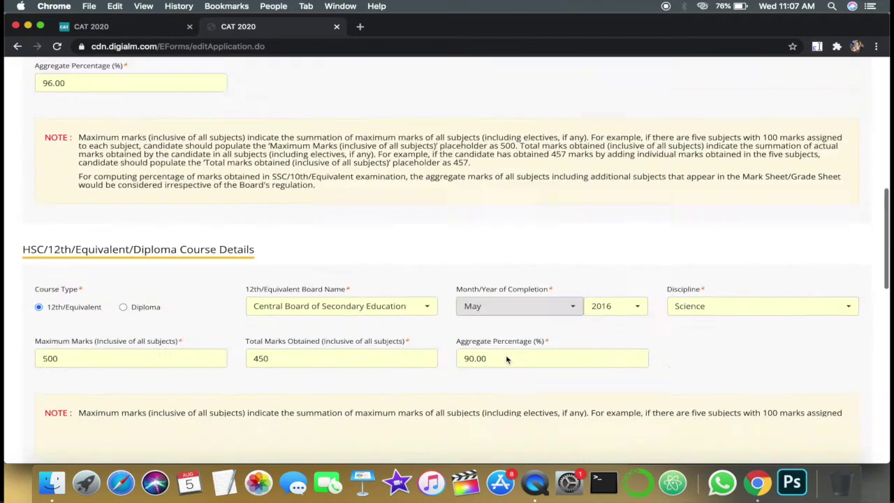
# Review the Work Experience section and save it.
pyautogui.scroll(5, 698, 341)
pyautogui.scroll(-4, 428, 276)
pyautogui.moveTo(215, 185); pyautogui.dragTo(297, 187)
pyautogui.scroll(-10, 296, 187)
pyautogui.click(803, 413)
# Apply to IIM Ahmedabad PGP with an interview city preference and save Programmes.
pyautogui.scroll(-10, 768, 413)
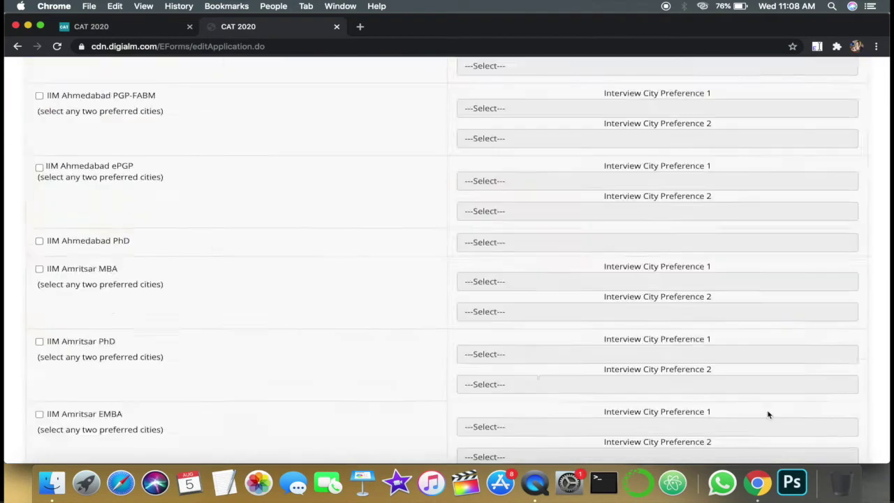
pyautogui.scroll(10, 768, 413)
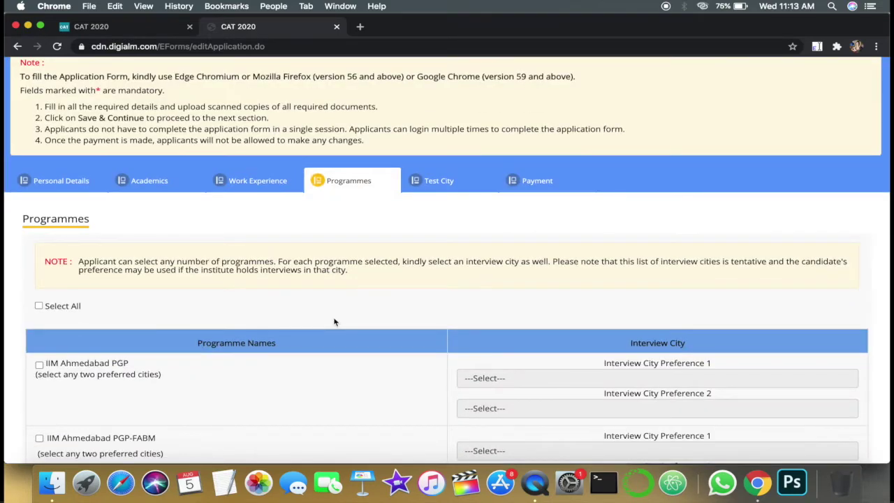
pyautogui.scroll(-10, 333, 319)
pyautogui.scroll(10, 279, 245)
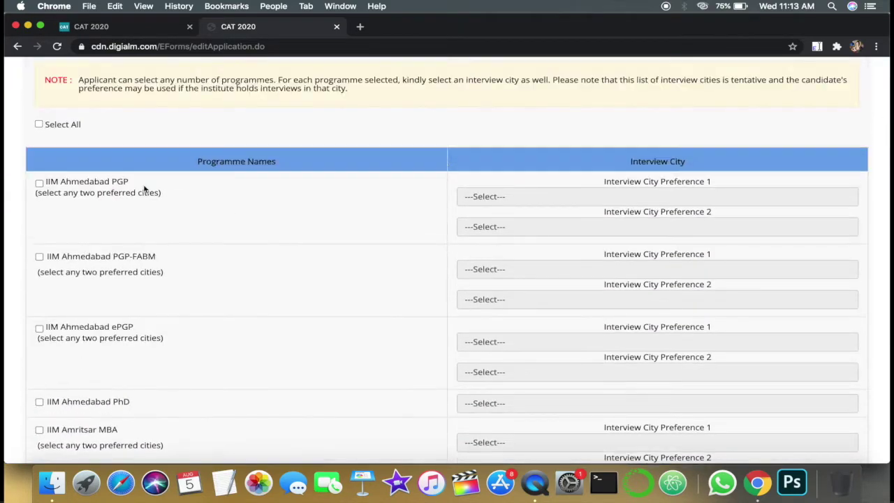
pyautogui.click(40, 184)
pyautogui.scroll(-1, 279, 209)
pyautogui.click(606, 143)
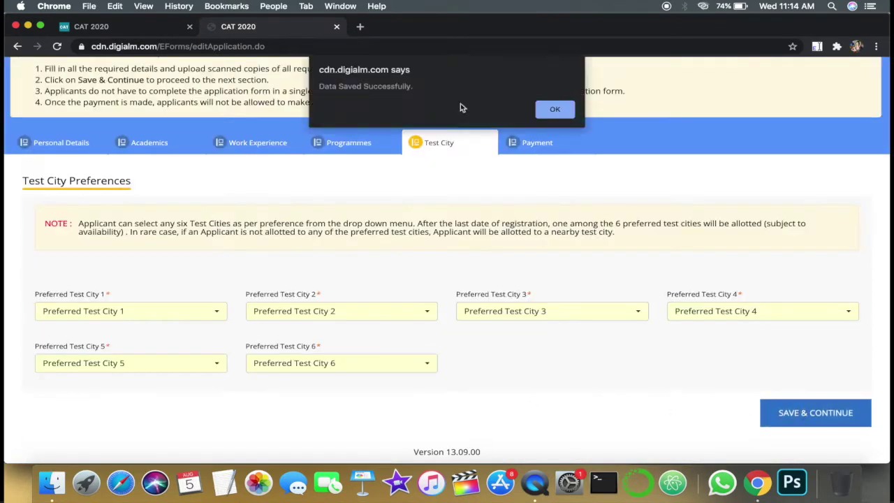
pyautogui.click(205, 314)
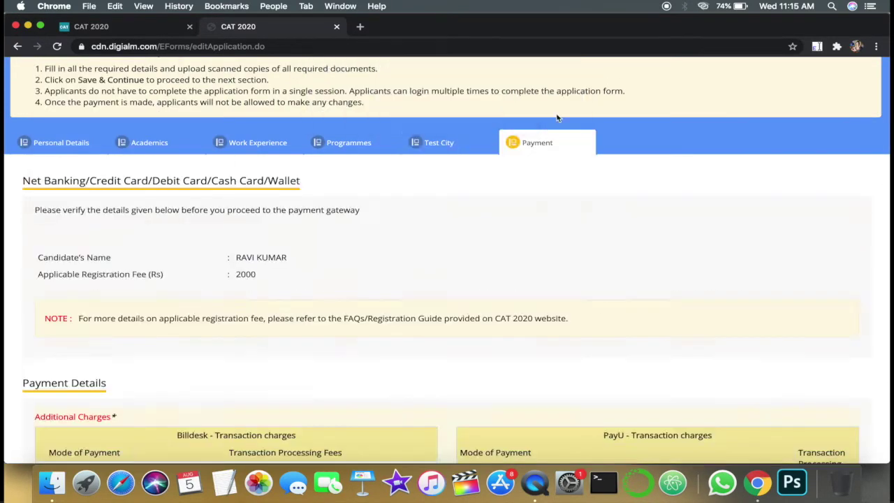
# Choose to pay the fee by scanning a QR code.
pyautogui.scroll(3, 525, 399)
pyautogui.scroll(-5, 525, 400)
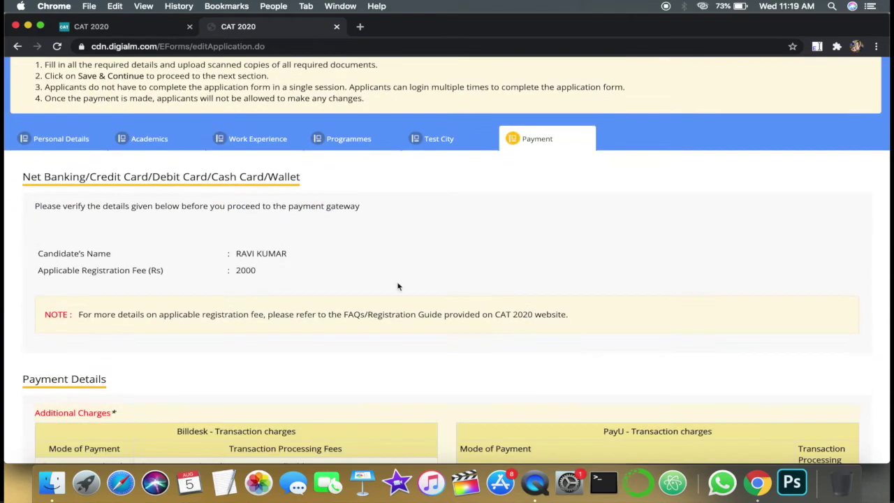
pyautogui.scroll(-10, 398, 287)
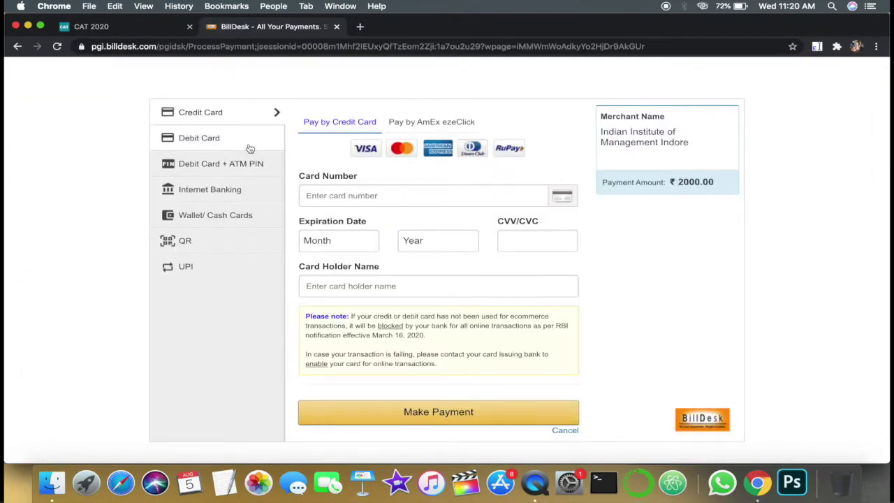
pyautogui.click(185, 239)
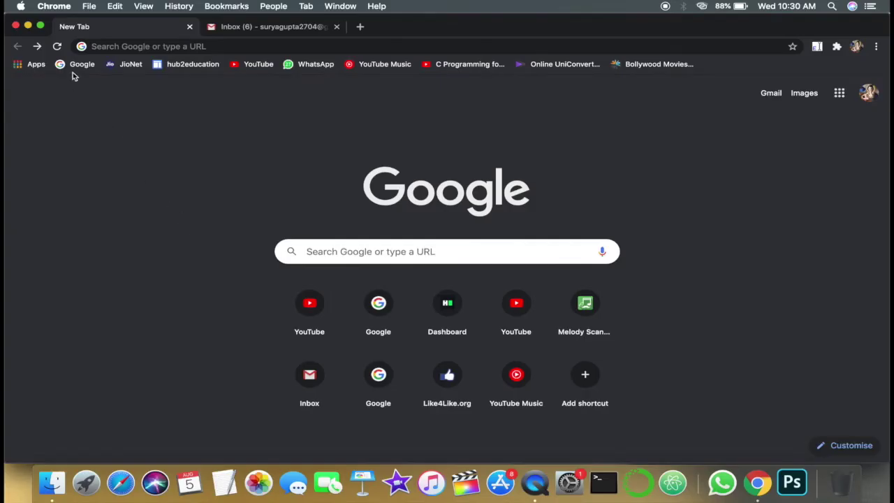
# Search Google for 'cat' and open the official CAT 2020 site, iimcat.ac.in.
pyautogui.click(77, 64)
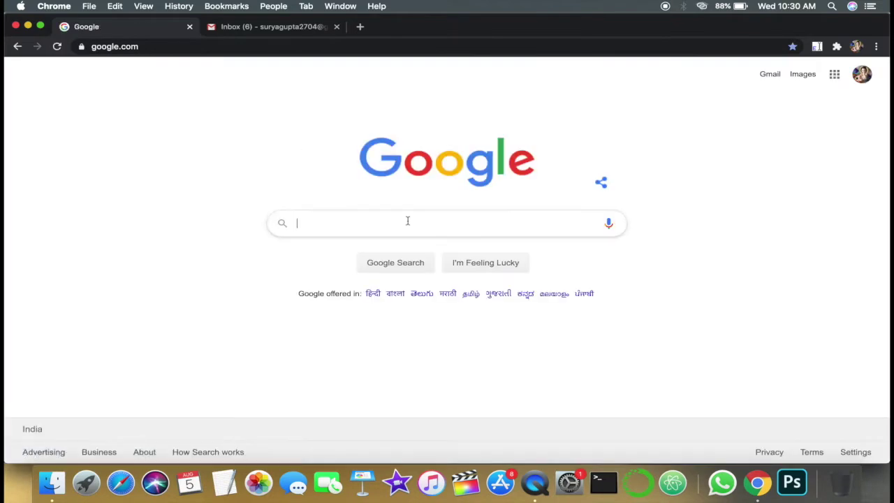
pyautogui.write('cat')
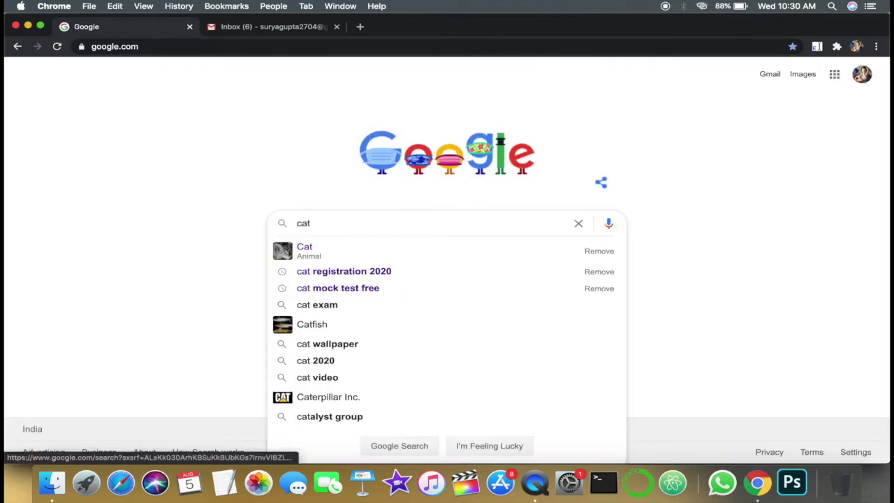
pyautogui.press('Return')
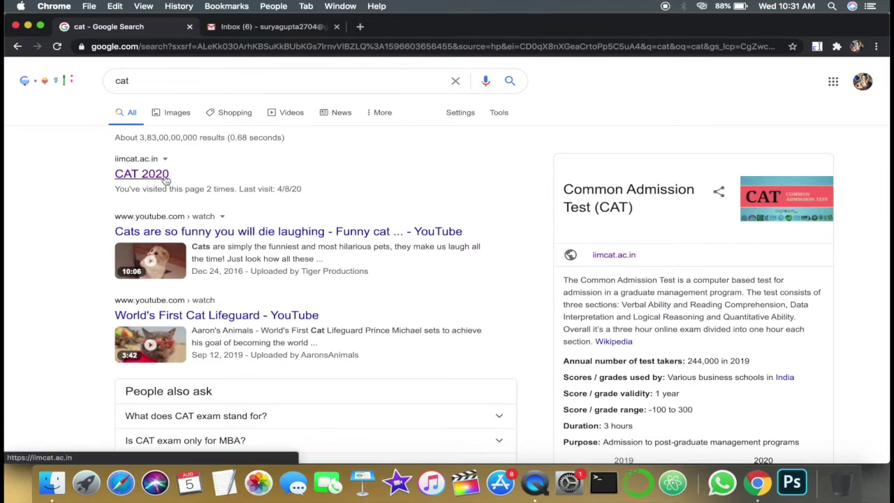
pyautogui.click(165, 179)
pyautogui.scroll(-1, 487, 308)
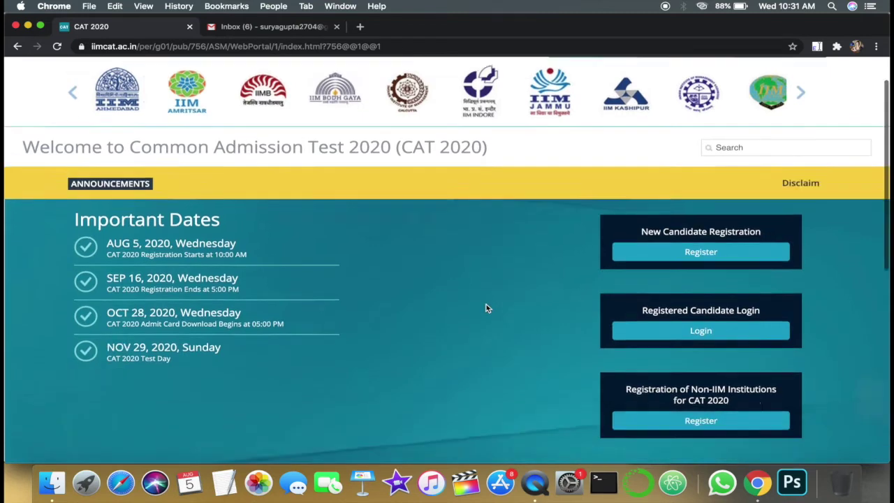
# Browse the CAT 2020 home page and start a New Candidate Registration.
pyautogui.scroll(-1, 487, 308)
pyautogui.scroll(3, 487, 308)
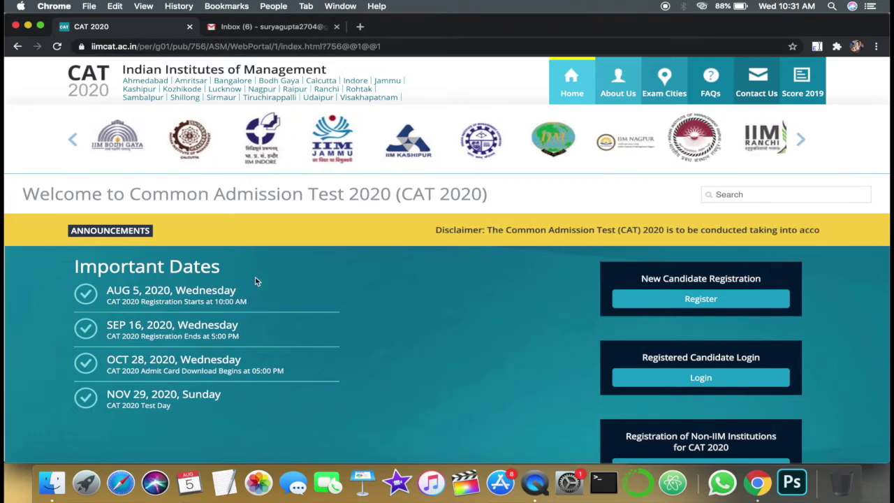
pyautogui.scroll(-2, 527, 312)
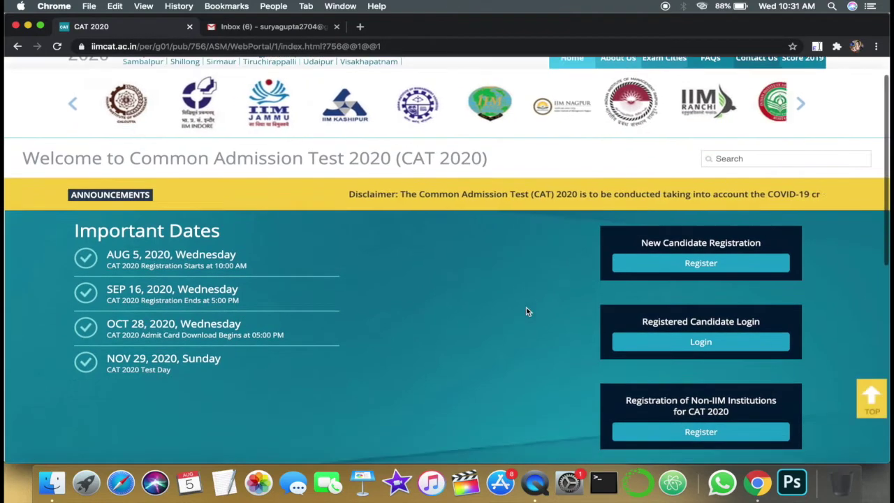
pyautogui.moveTo(209, 256); pyautogui.dragTo(283, 263)
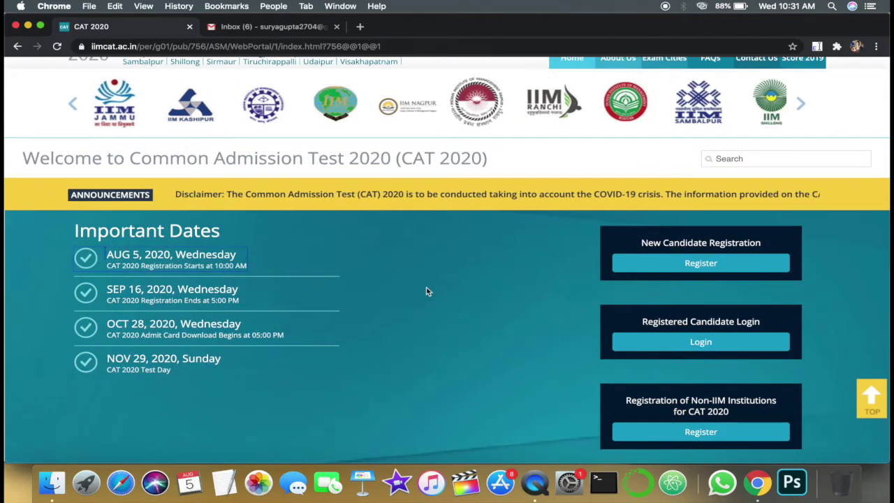
pyautogui.scroll(2, 428, 292)
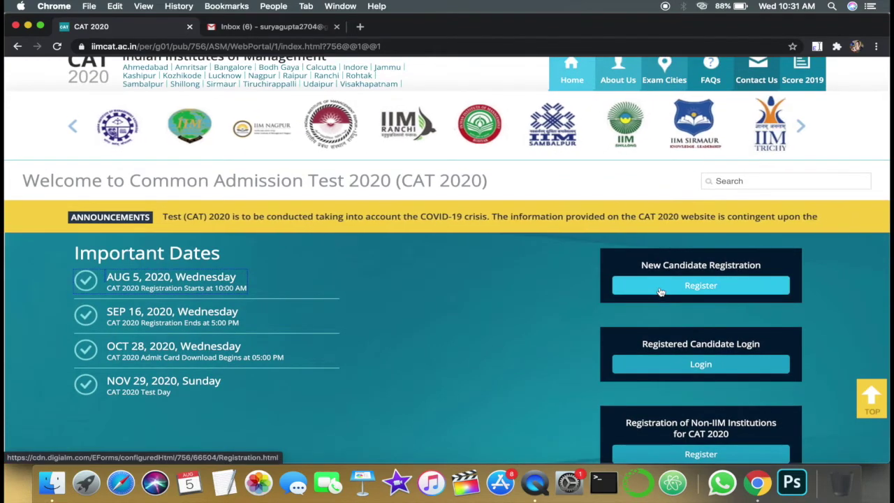
pyautogui.scroll(-3, 657, 291)
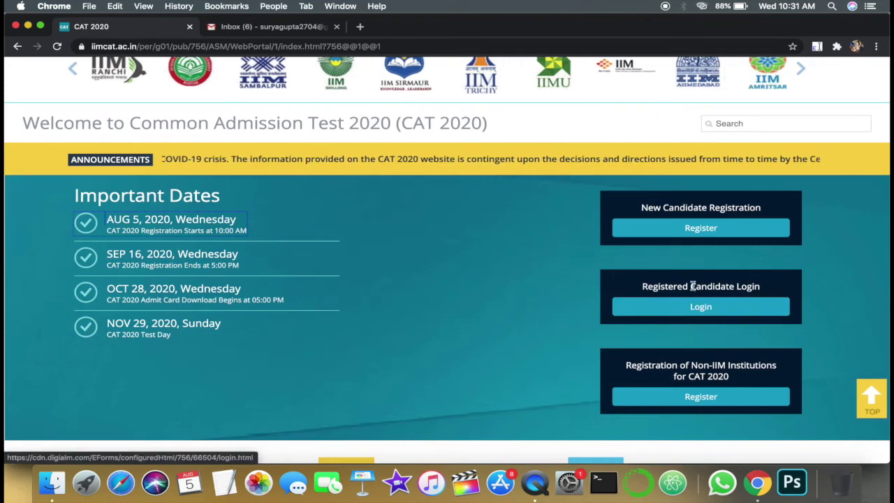
pyautogui.click(688, 236)
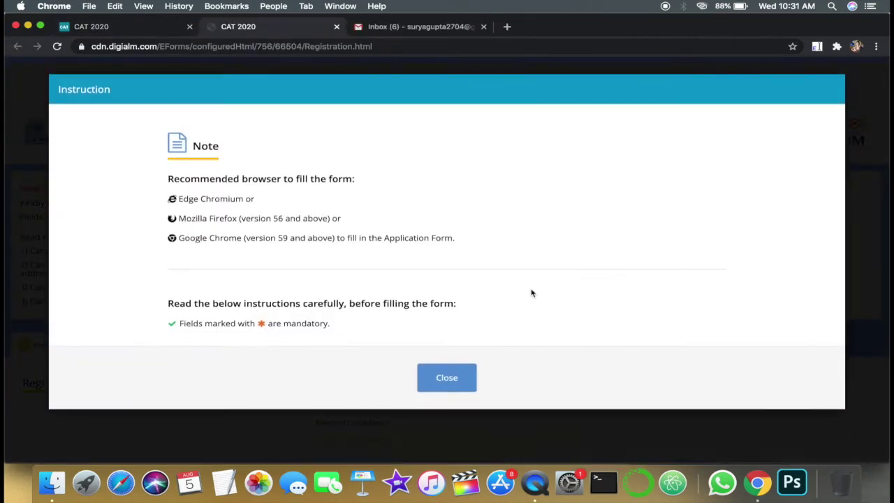
# Read the form-filling instructions, close the note and scroll down to the empty form.
pyautogui.moveTo(162, 179); pyautogui.dragTo(385, 193)
pyautogui.click(385, 194)
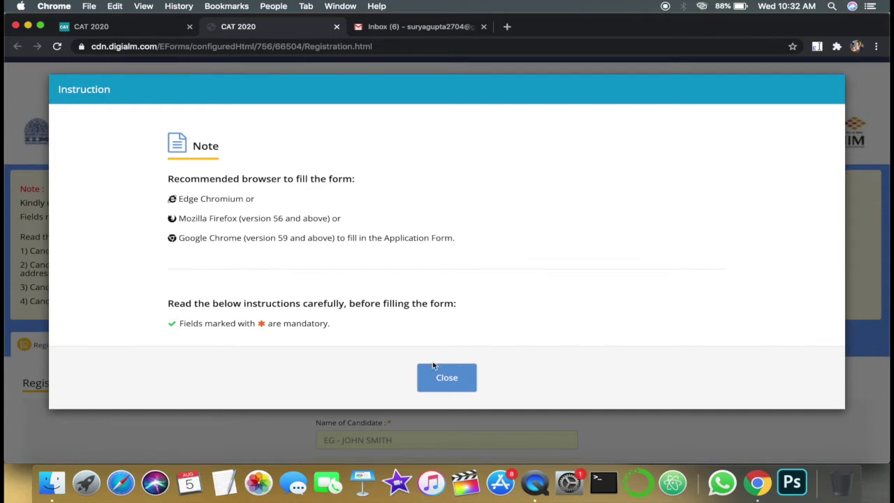
pyautogui.click(471, 380)
pyautogui.scroll(-5, 635, 377)
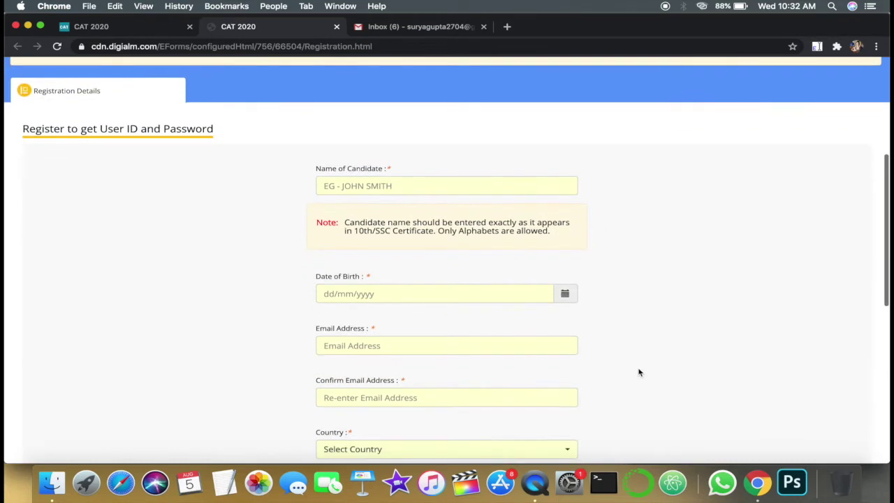
pyautogui.moveTo(22, 128); pyautogui.dragTo(339, 128)
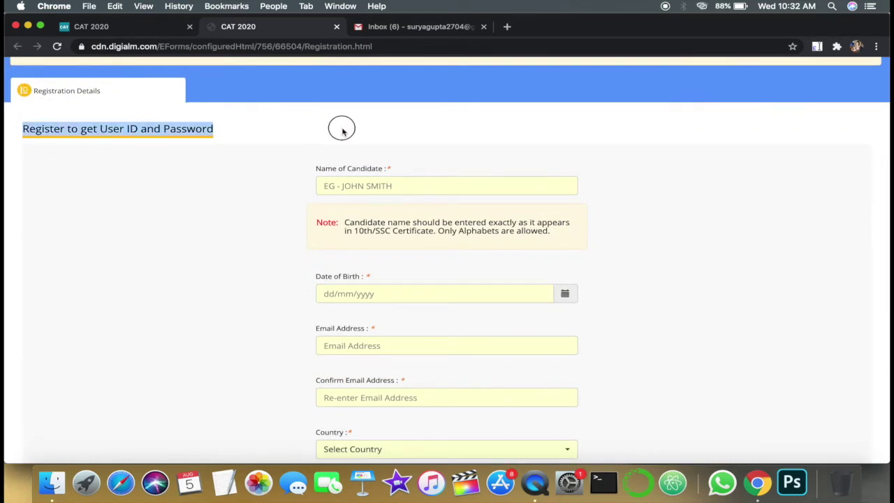
pyautogui.click(342, 132)
pyautogui.scroll(-3, 279, 253)
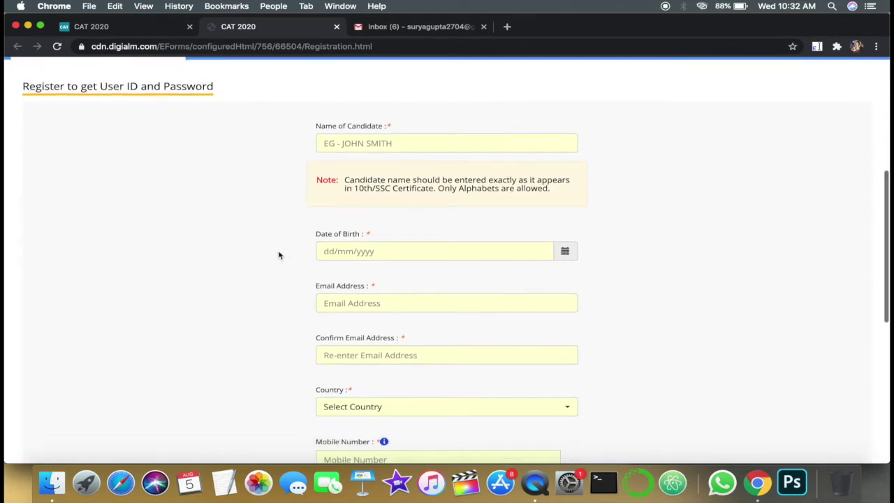
pyautogui.scroll(2, 278, 255)
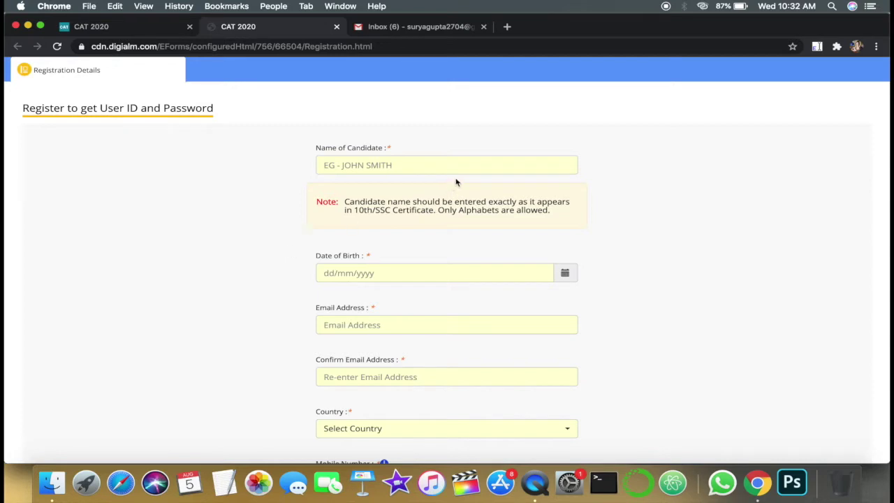
pyautogui.scroll(-1, 702, 228)
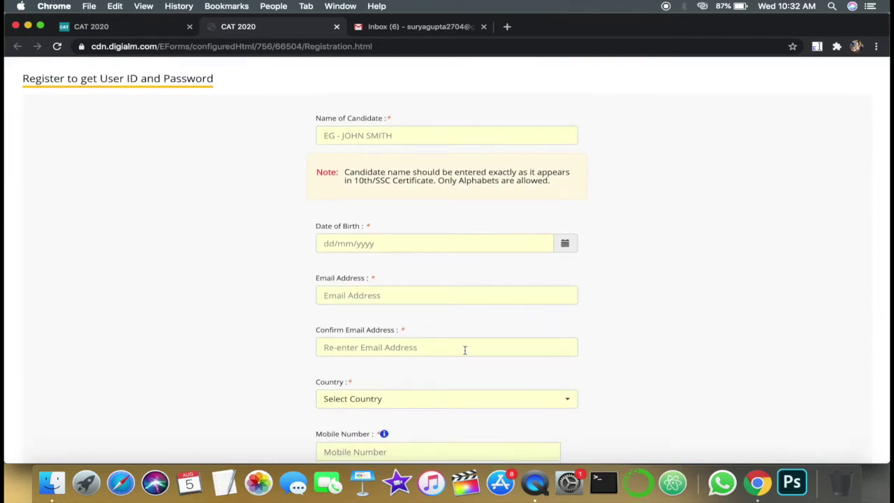
pyautogui.scroll(-4, 624, 383)
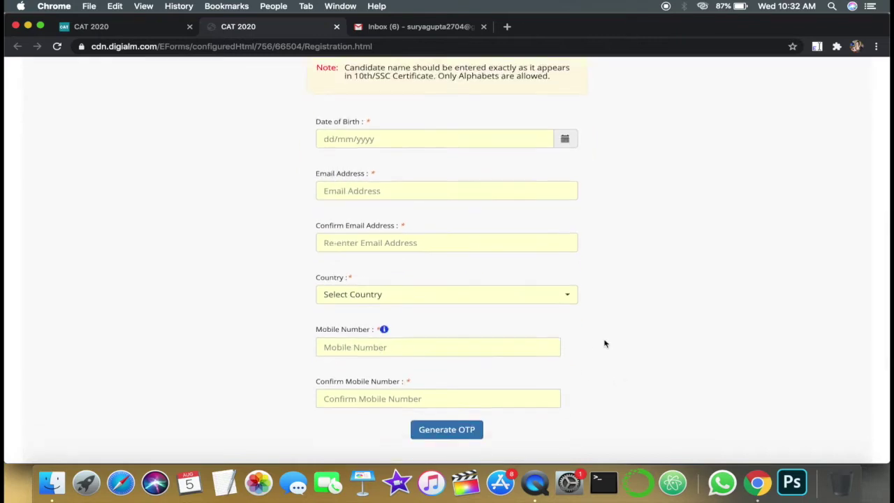
pyautogui.scroll(5, 605, 343)
pyautogui.scroll(-1, 605, 343)
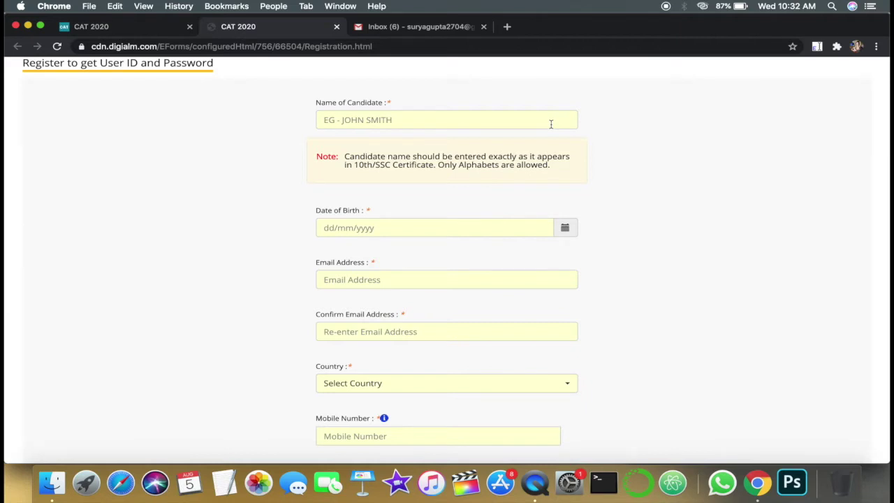
# Enter the candidate's name.
pyautogui.click(550, 124)
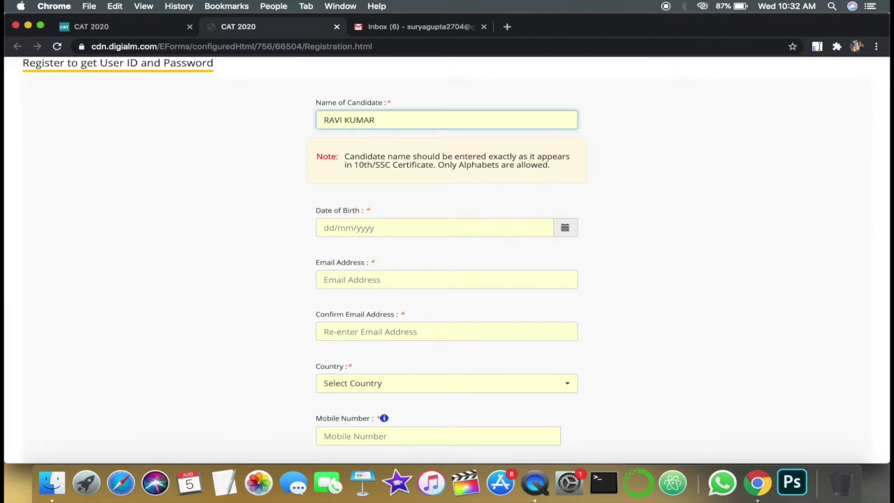
pyautogui.press('Tab')
pyautogui.click(566, 227)
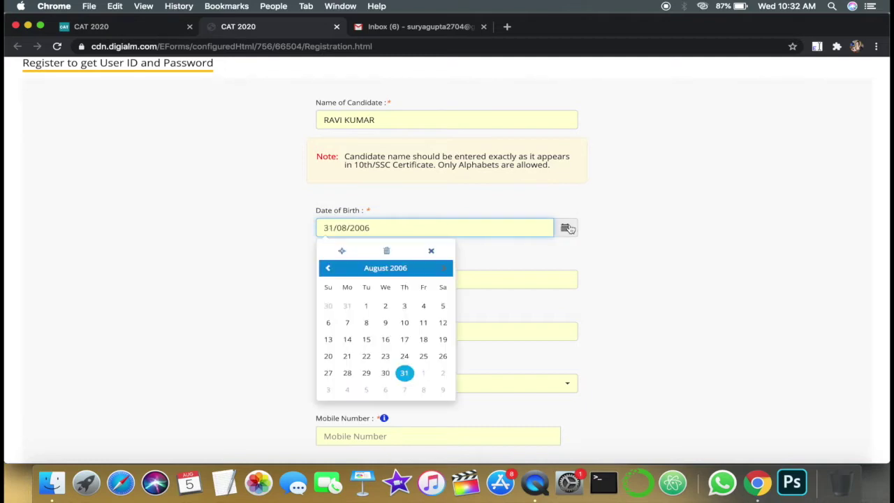
pyautogui.click(386, 269)
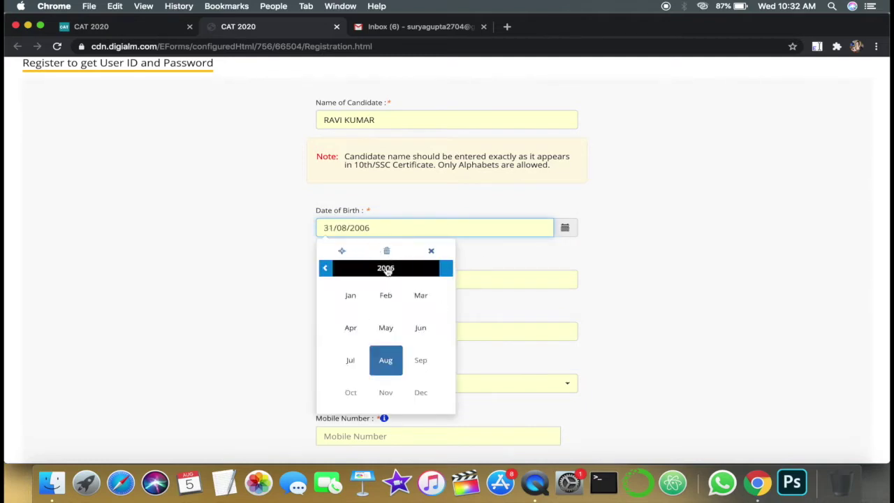
pyautogui.click(386, 269)
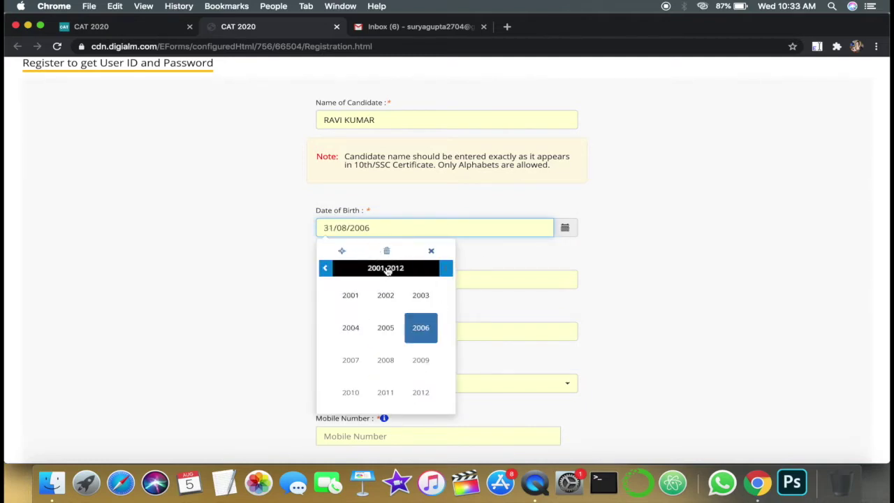
pyautogui.scroll(1, 392, 318)
pyautogui.scroll(-3, 392, 318)
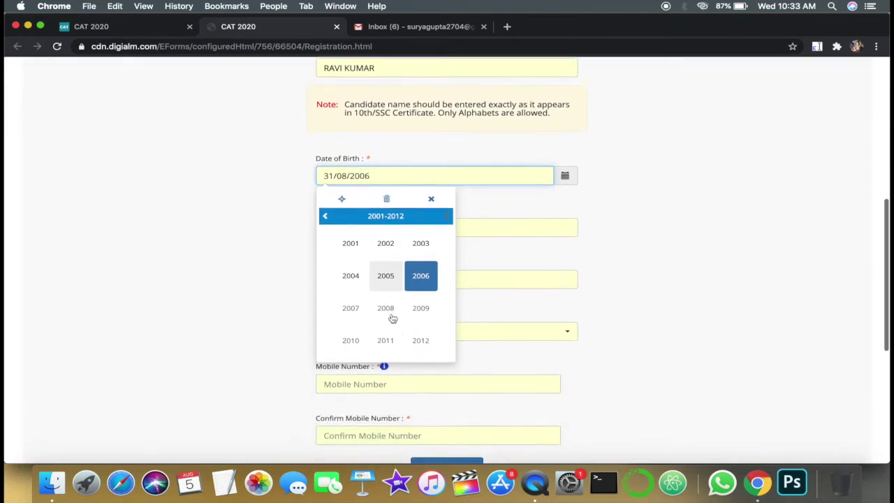
pyautogui.click(326, 208)
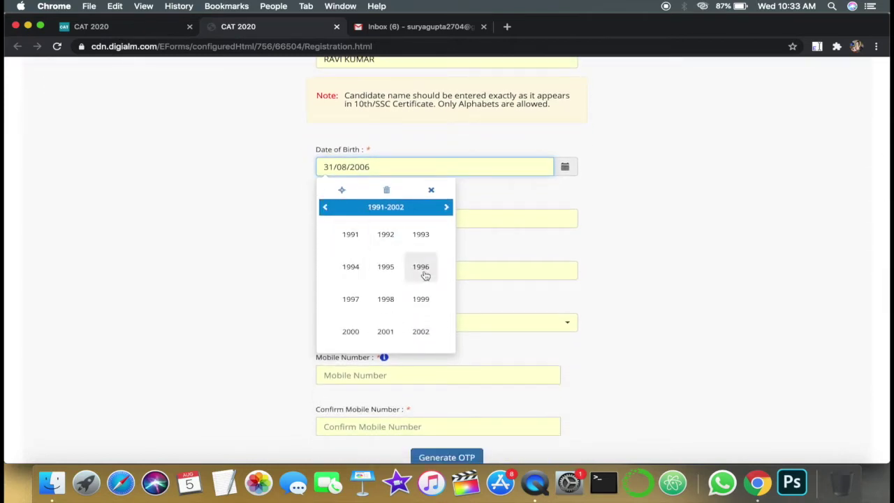
pyautogui.click(385, 303)
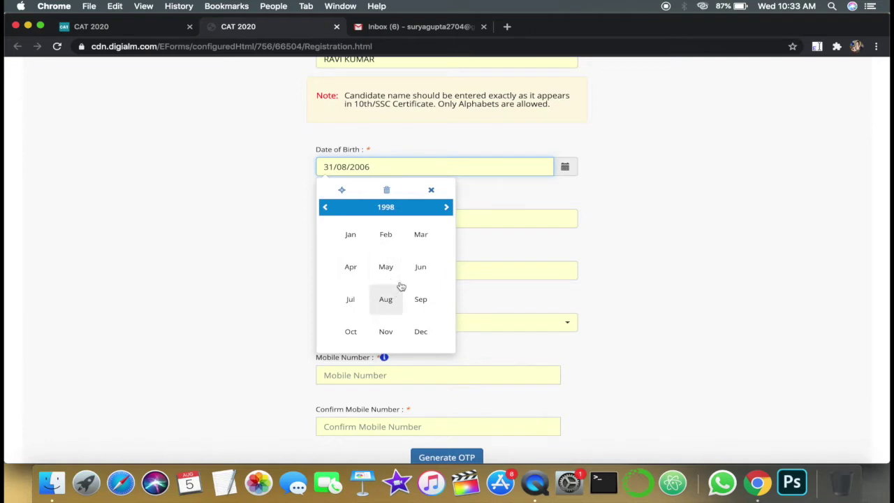
pyautogui.click(420, 267)
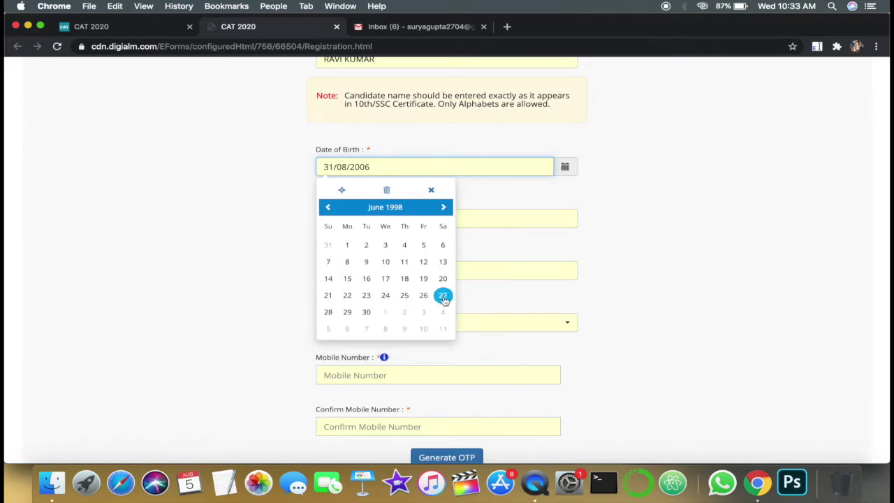
pyautogui.click(442, 297)
pyautogui.click(465, 217)
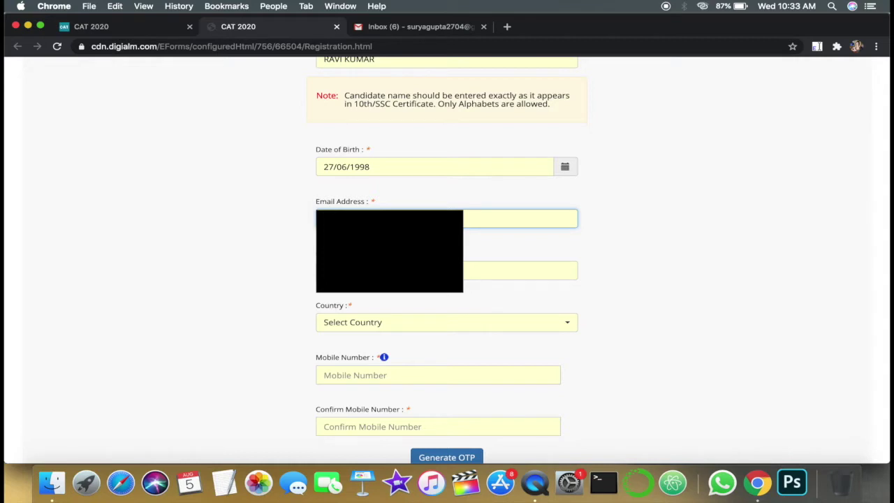
# Confirm the e-mail address and choose India as the country.
pyautogui.press('Tab')
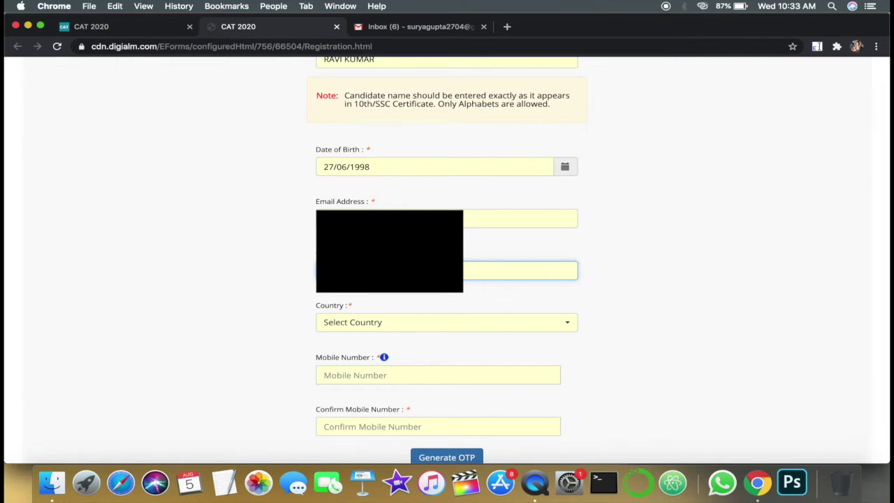
pyautogui.press('Tab')
pyautogui.scroll(-3, 447, 259)
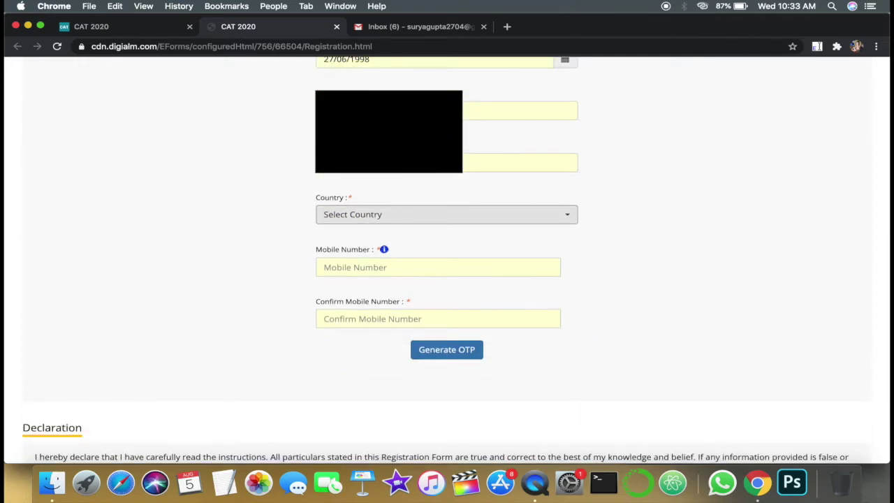
pyautogui.click(440, 218)
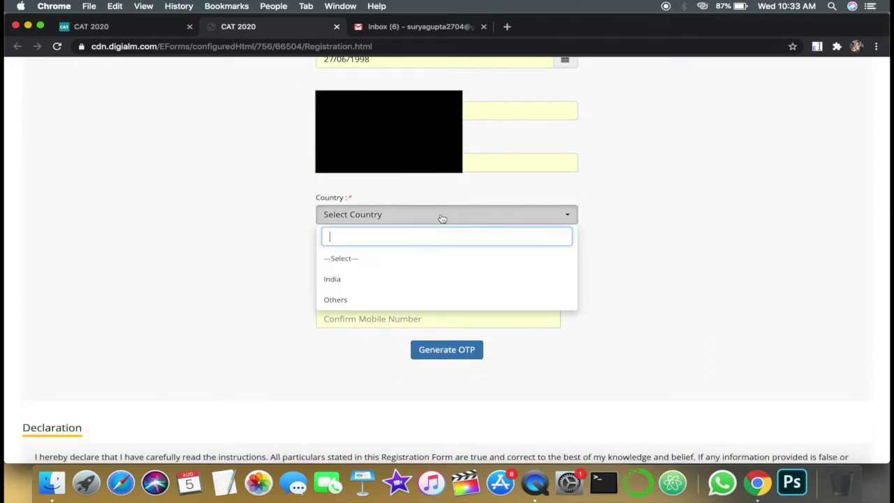
pyautogui.click(389, 290)
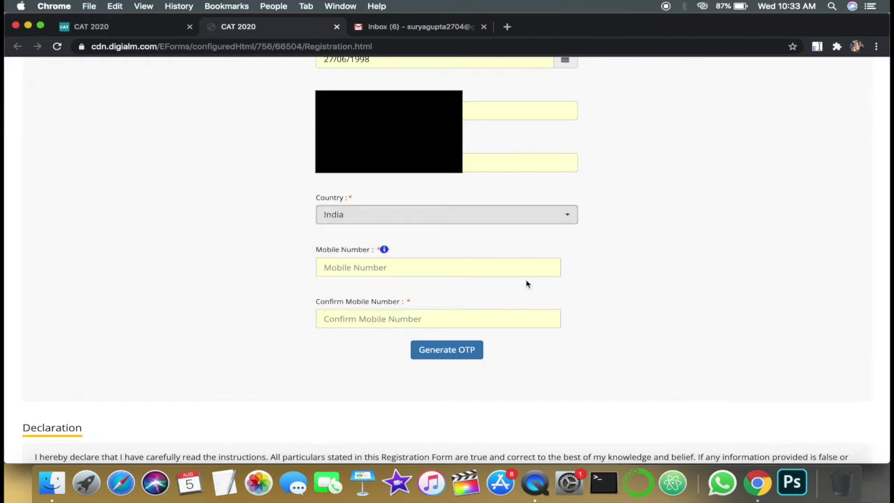
pyautogui.scroll(-1, 510, 254)
# Enter the mobile number and paste it into Confirm Mobile Number.
pyautogui.click(557, 253)
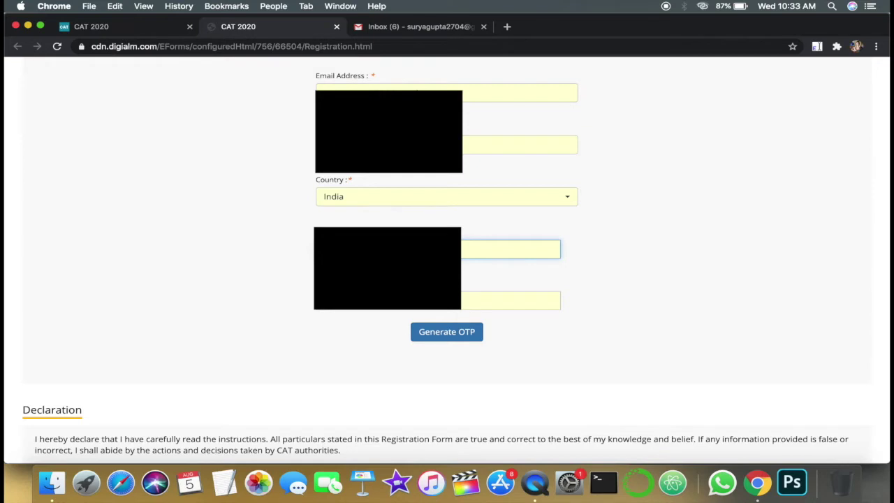
pyautogui.press('Tab')
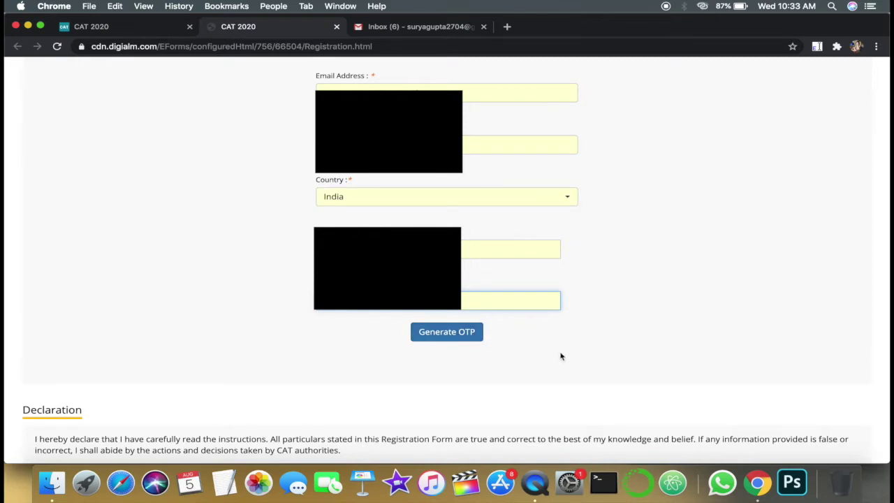
pyautogui.scroll(-2, 457, 354)
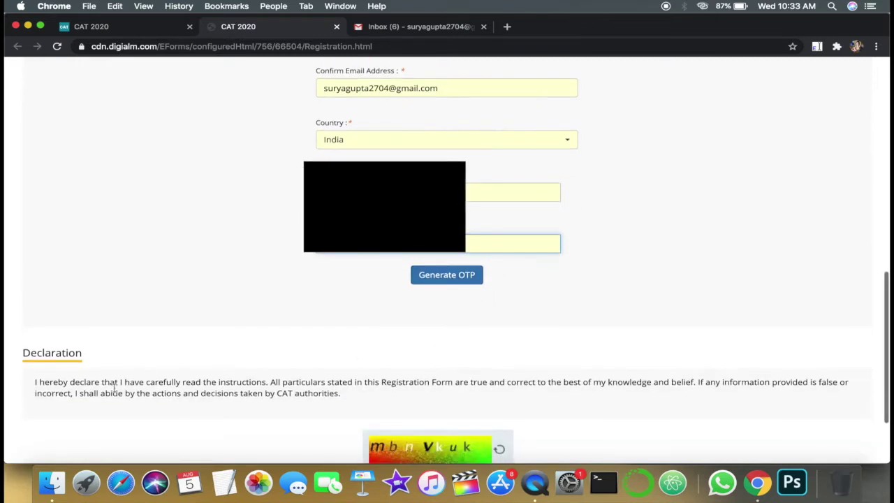
pyautogui.press('super+v')
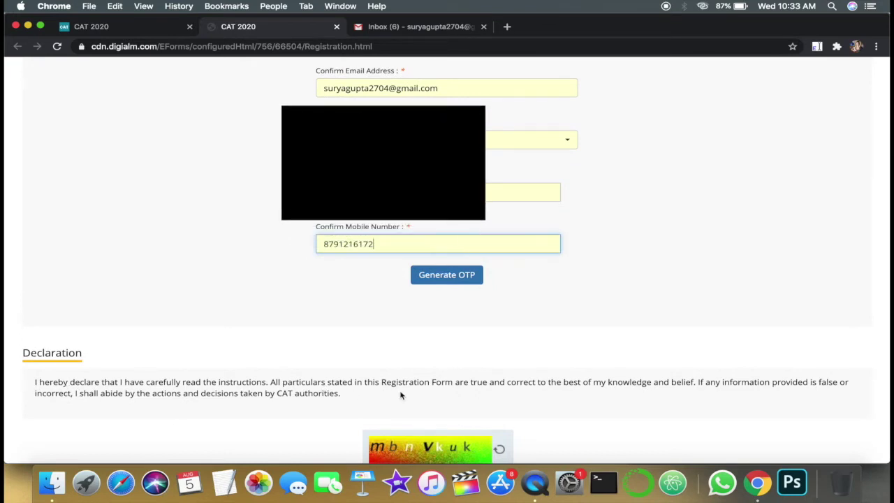
pyautogui.scroll(-4, 400, 395)
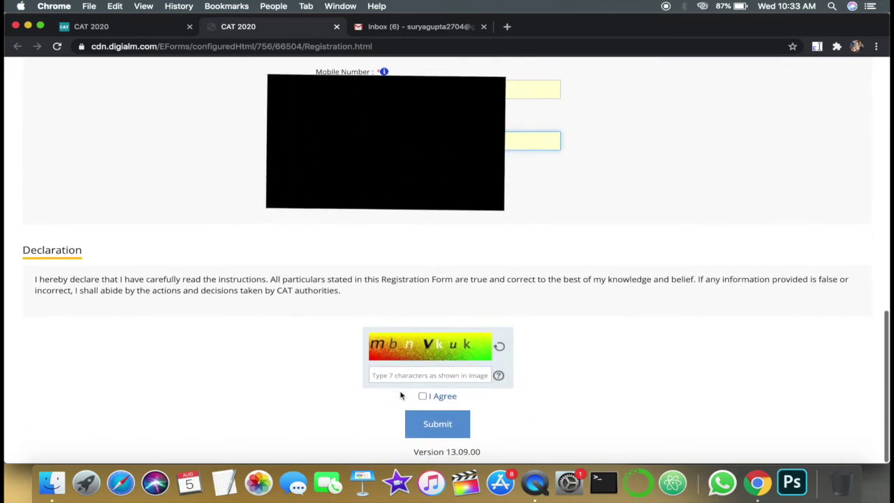
pyautogui.scroll(1, 450, 255)
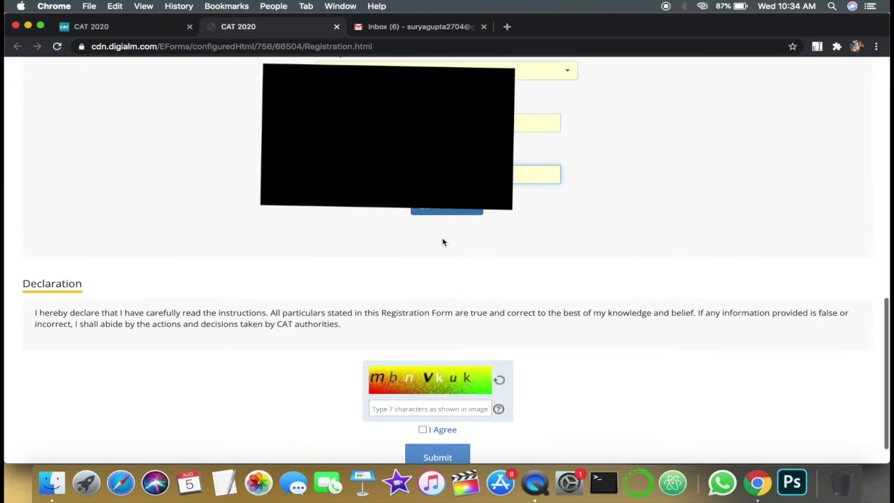
# Generate an OTP by solving the captcha and submitting it.
pyautogui.click(445, 210)
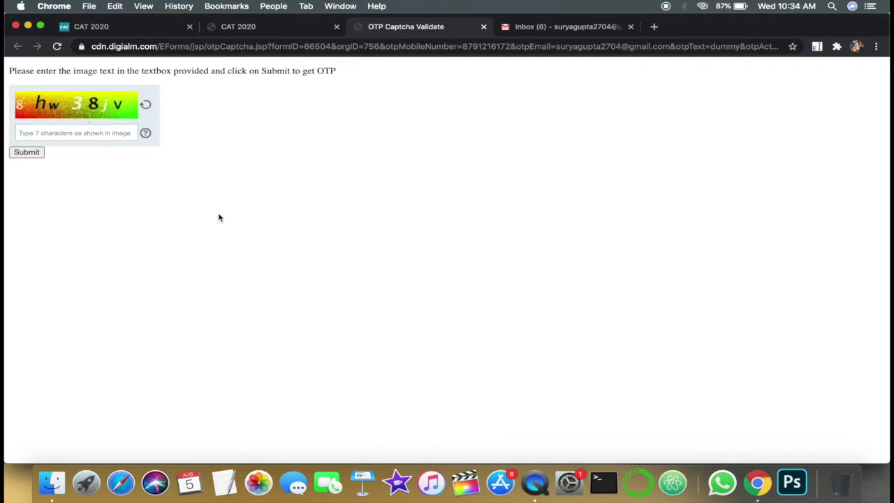
pyautogui.write('8hw3')
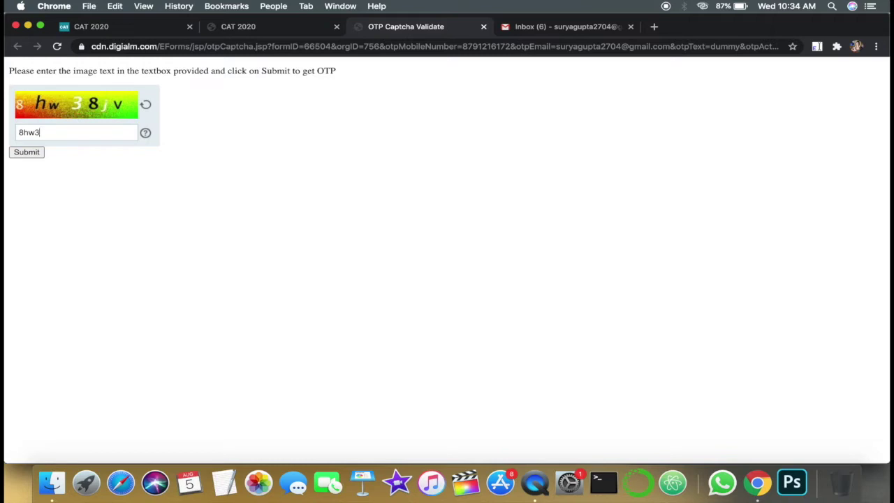
pyautogui.write('8jv')
pyautogui.click(32, 152)
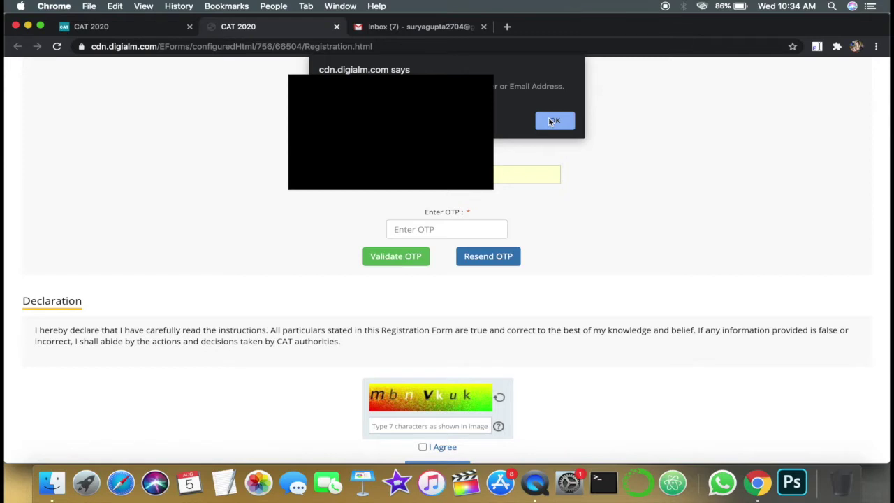
# Dismiss the OTP-sent alert and copy the code from the CAT 2020 OTP e-mail in Gmail.
pyautogui.click(551, 121)
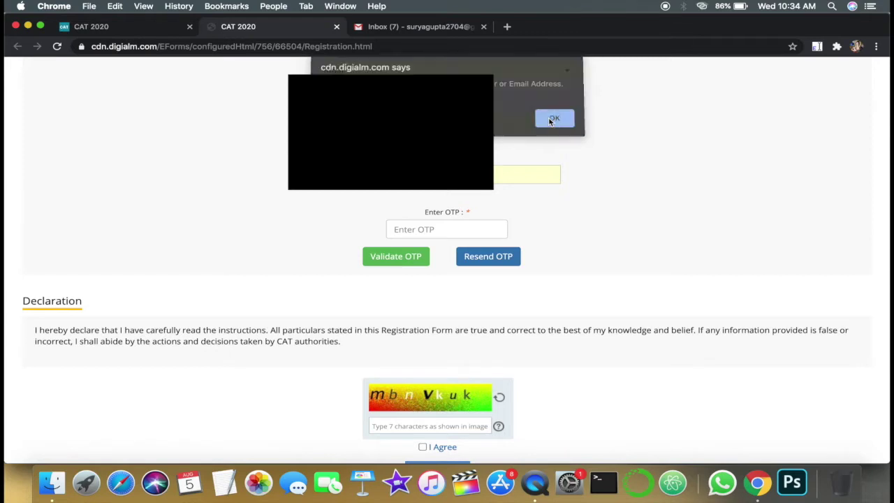
pyautogui.click(422, 29)
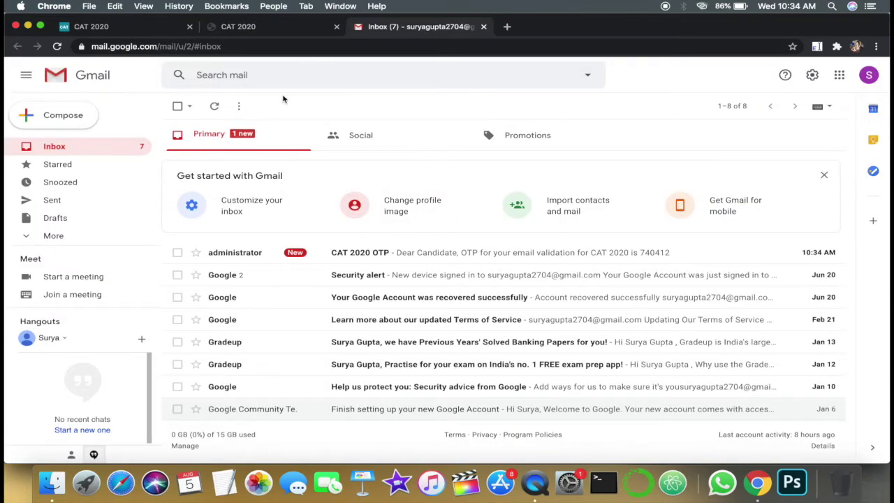
pyautogui.click(246, 257)
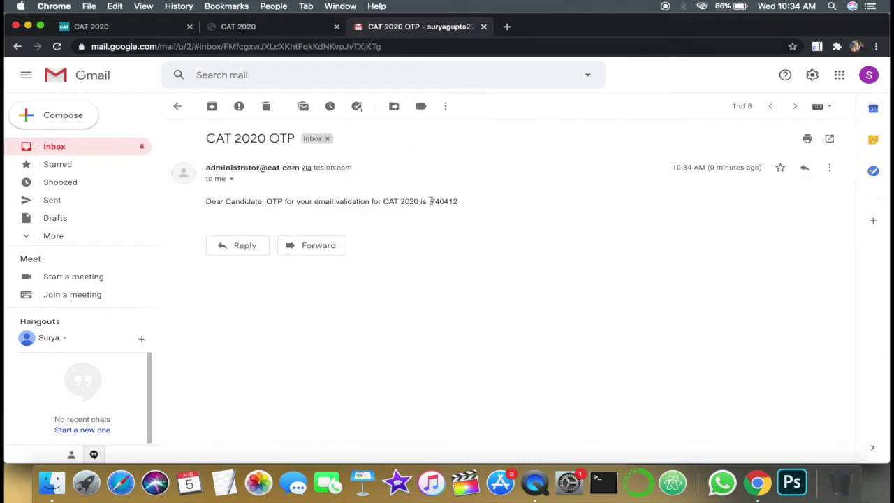
pyautogui.moveTo(430, 203); pyautogui.dragTo(459, 202)
pyautogui.press('super+c')
pyautogui.click(265, 26)
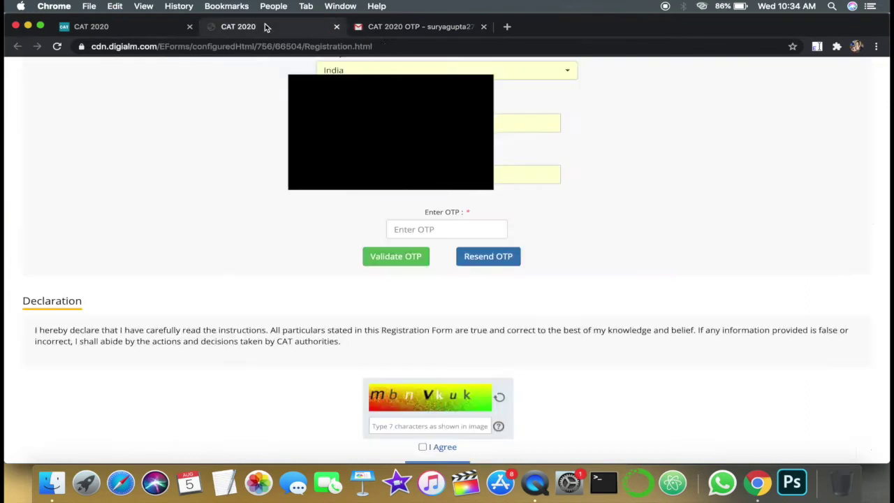
# Enter the e-mailed OTP, validate it and acknowledge the confirmation alert.
pyautogui.click(446, 228)
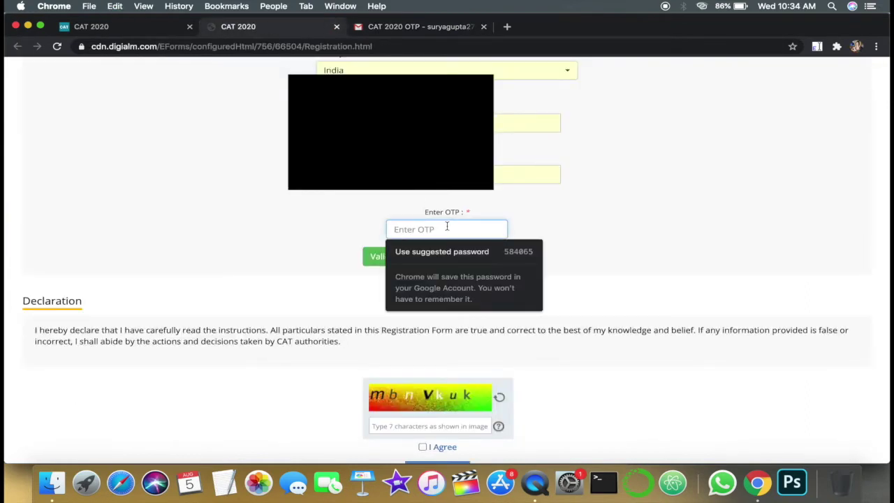
pyautogui.write('7')
pyautogui.write('•••••')
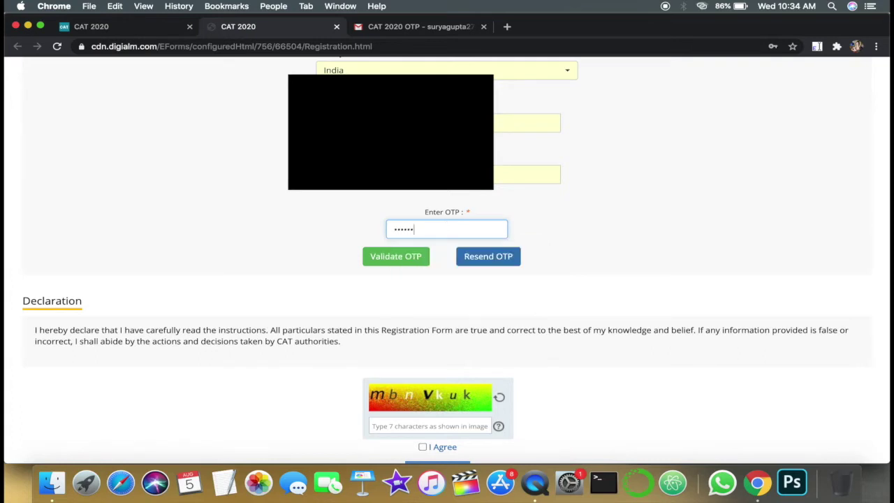
pyautogui.click(395, 258)
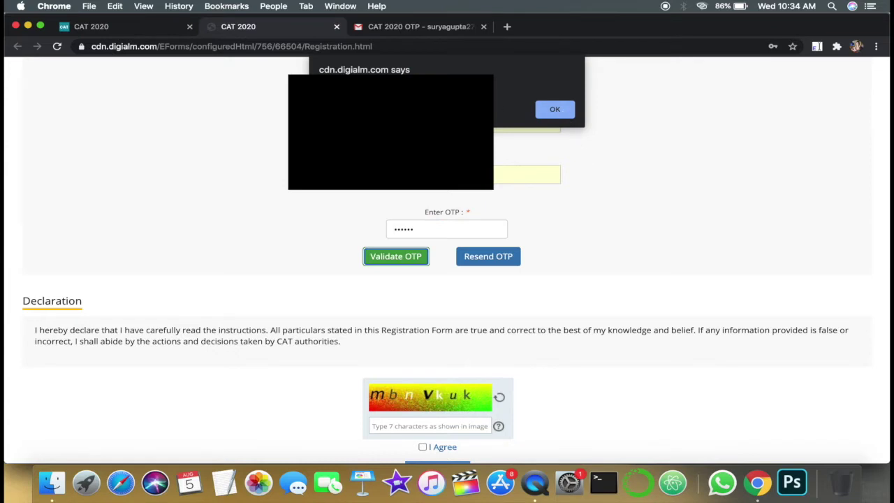
pyautogui.click(554, 109)
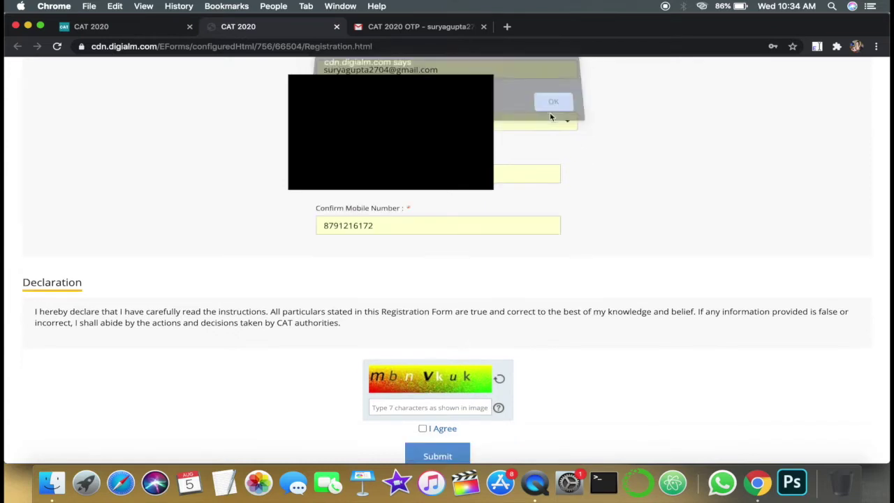
pyautogui.scroll(-1, 638, 273)
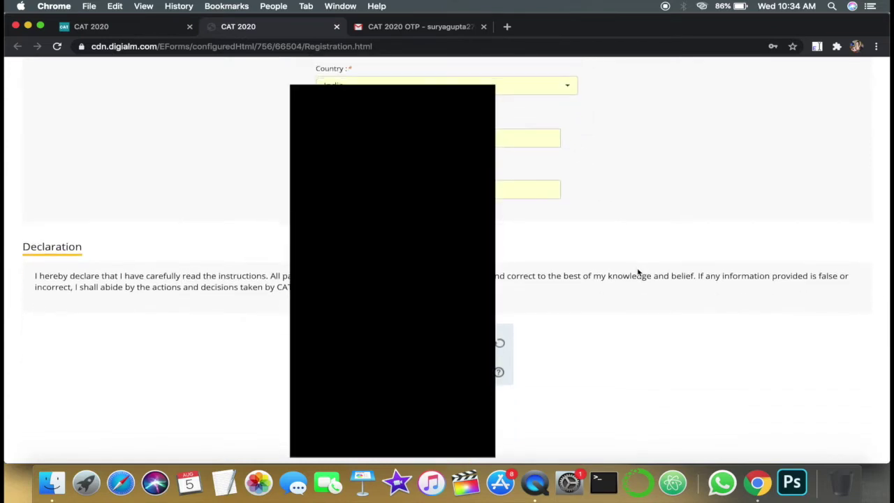
# Review the filled registration form and submit it.
pyautogui.scroll(-1, 638, 273)
pyautogui.scroll(1, 638, 273)
pyautogui.scroll(10, 270, 333)
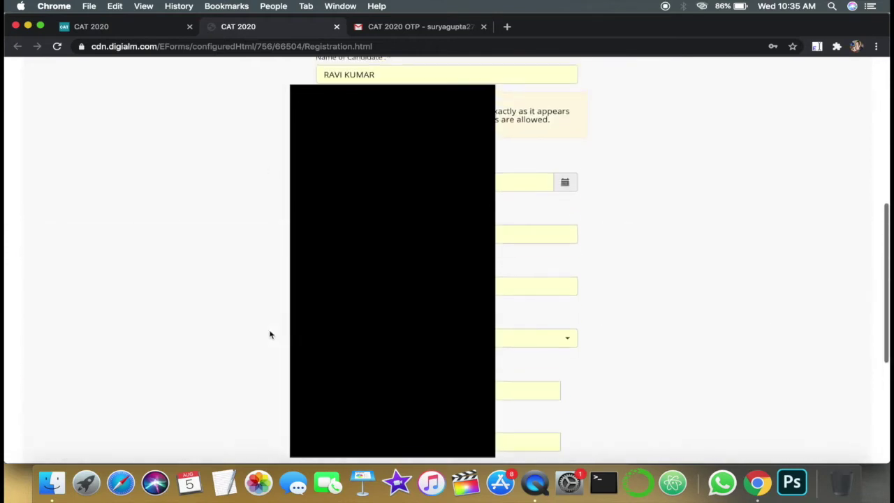
pyautogui.scroll(2, 595, 250)
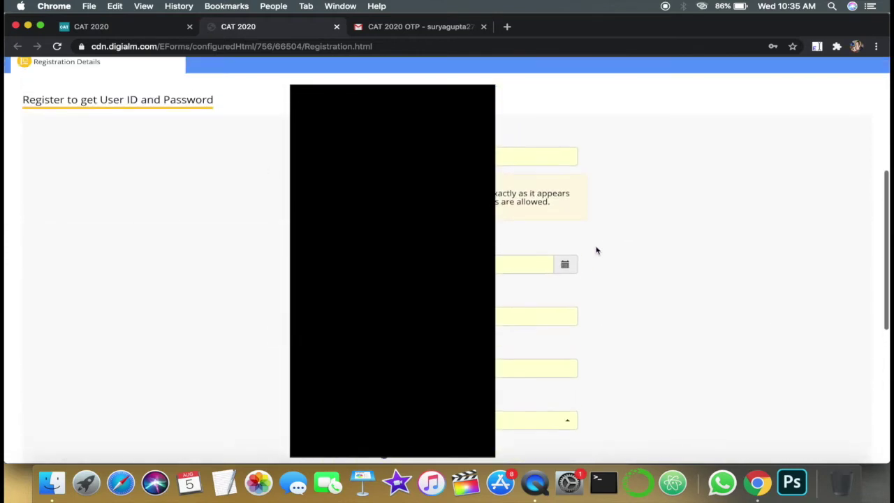
pyautogui.scroll(-8, 594, 249)
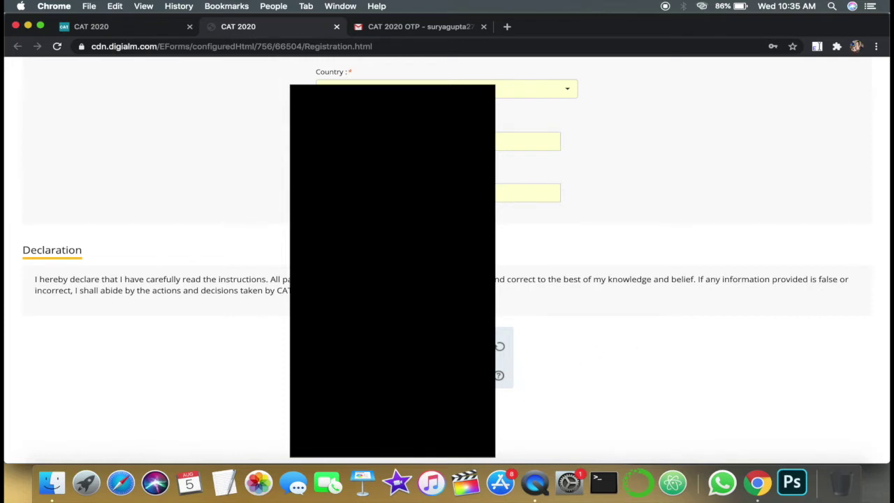
pyautogui.click(449, 416)
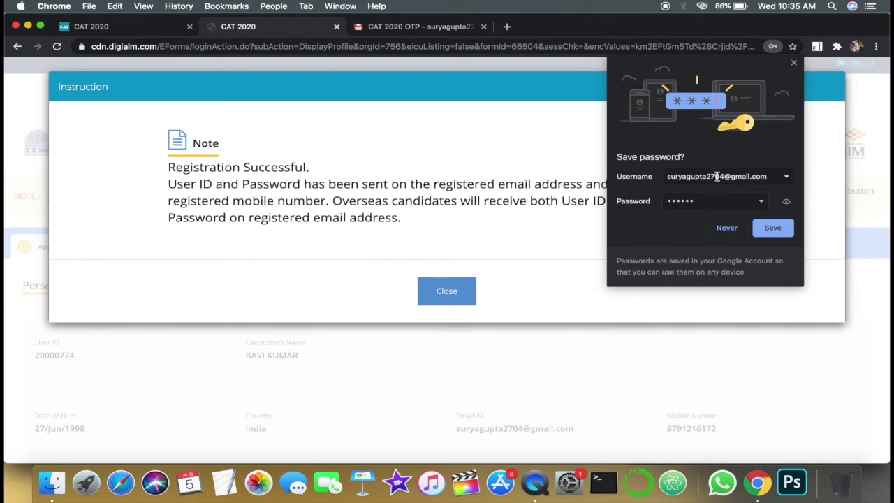
# Decline Chrome's password save, close the Registration Successful note and go to the application form.
pyautogui.click(725, 229)
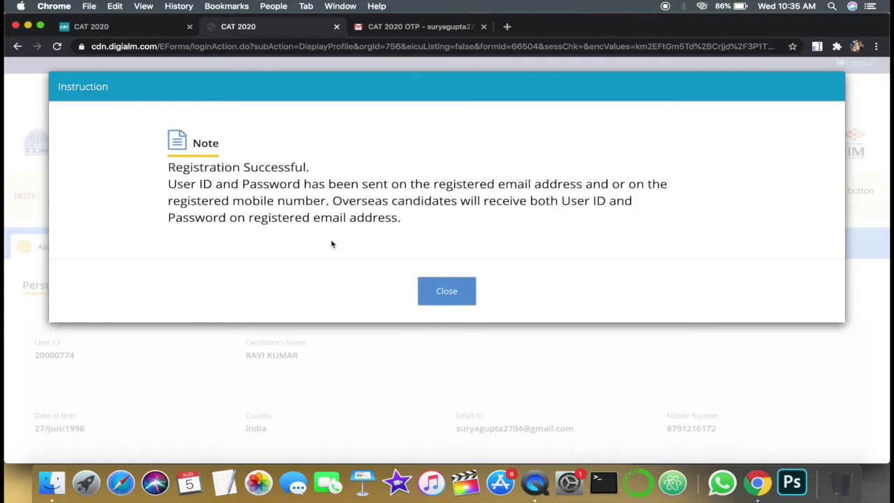
pyautogui.click(133, 26)
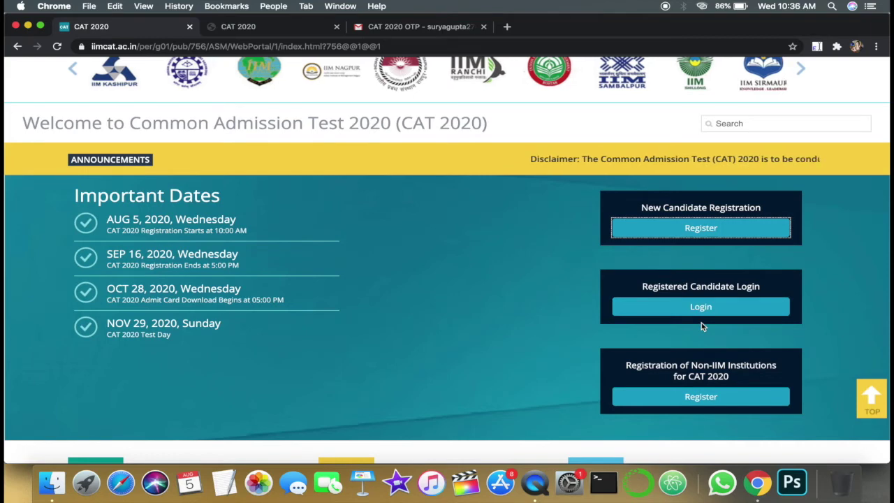
pyautogui.click(272, 31)
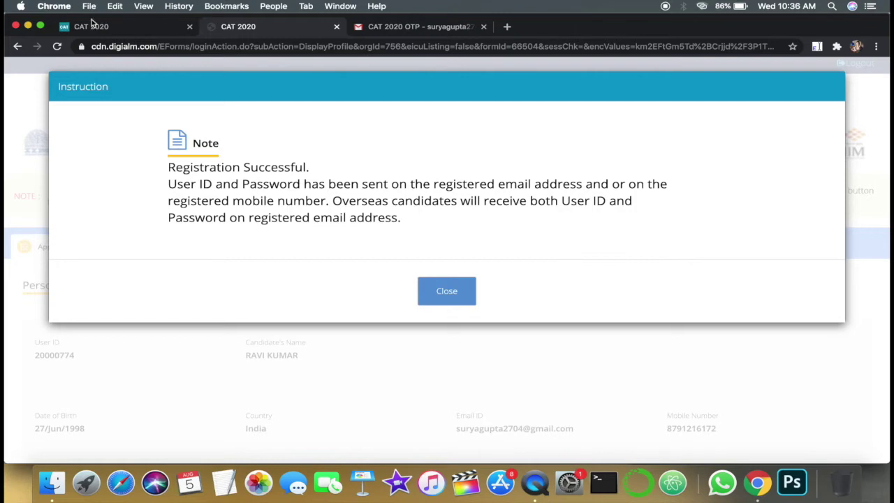
pyautogui.click(145, 27)
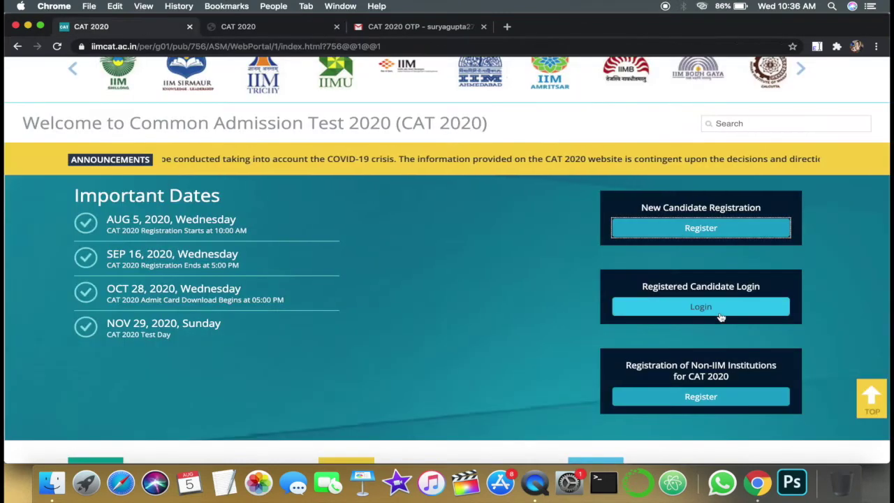
pyautogui.click(238, 27)
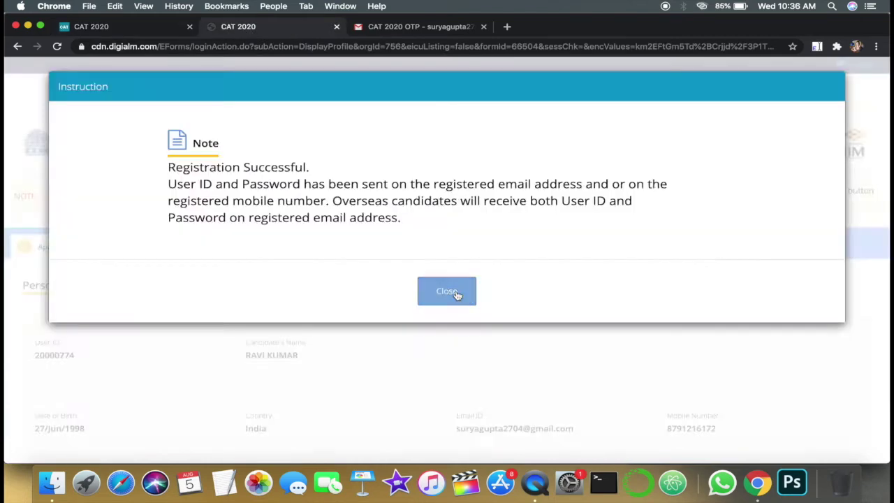
pyautogui.click(454, 295)
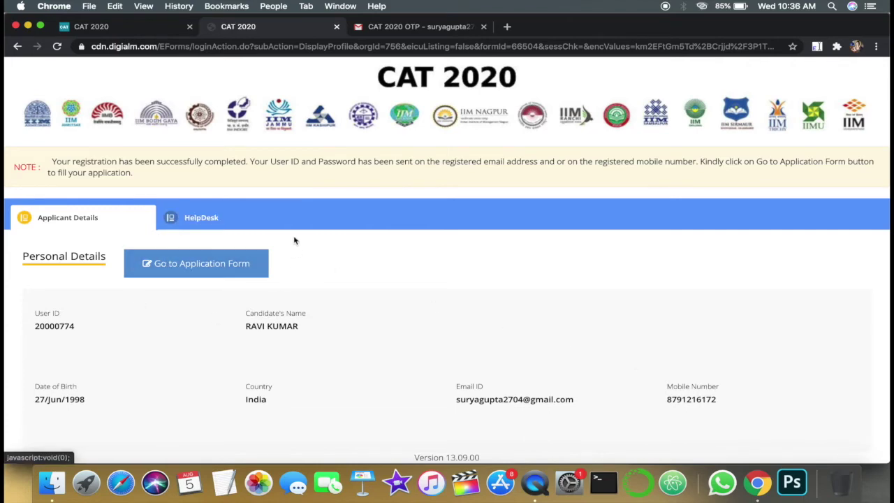
pyautogui.click(208, 262)
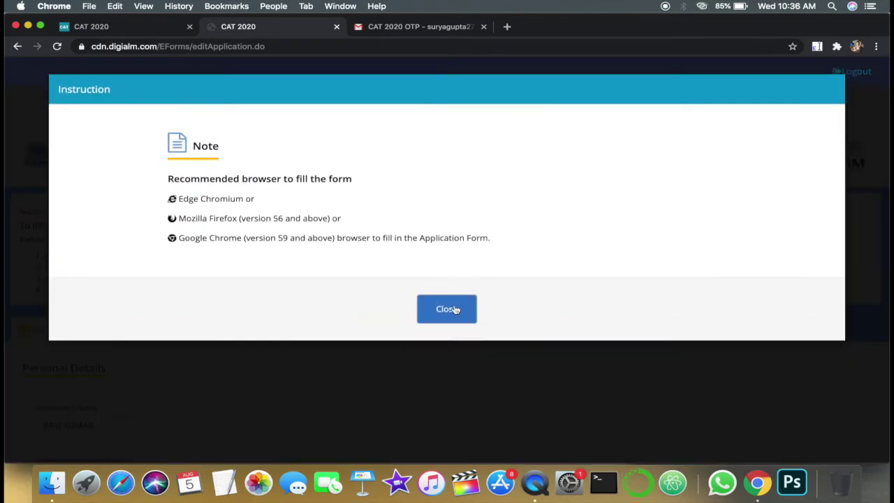
# Close the browser-recommendation notice and scroll the application form down to Upload Documents.
pyautogui.click(455, 310)
pyautogui.scroll(-3, 523, 365)
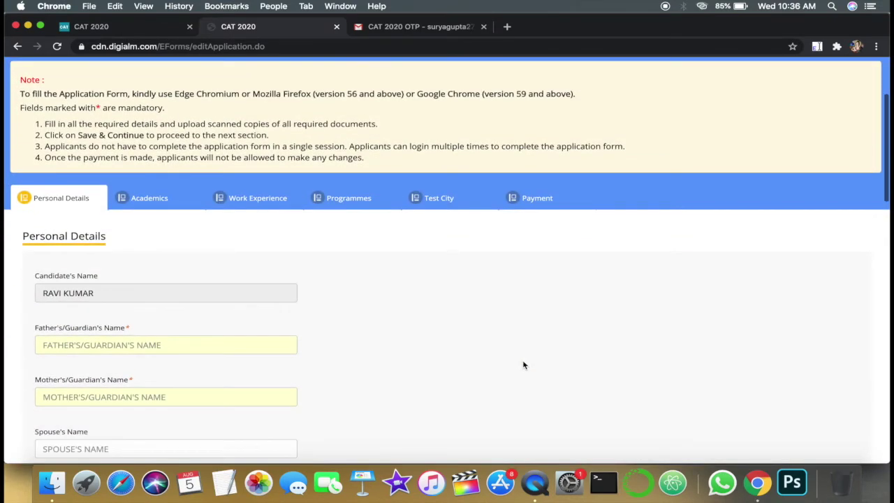
pyautogui.scroll(-2, 524, 365)
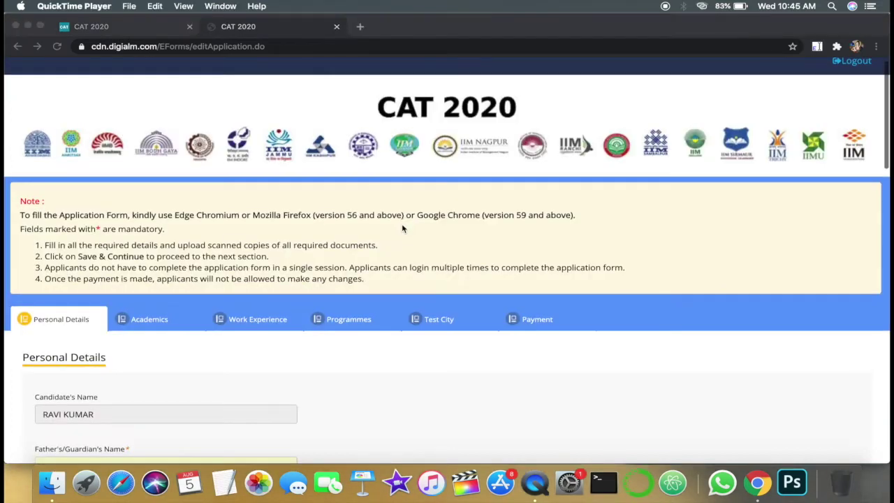
pyautogui.scroll(-3, 458, 396)
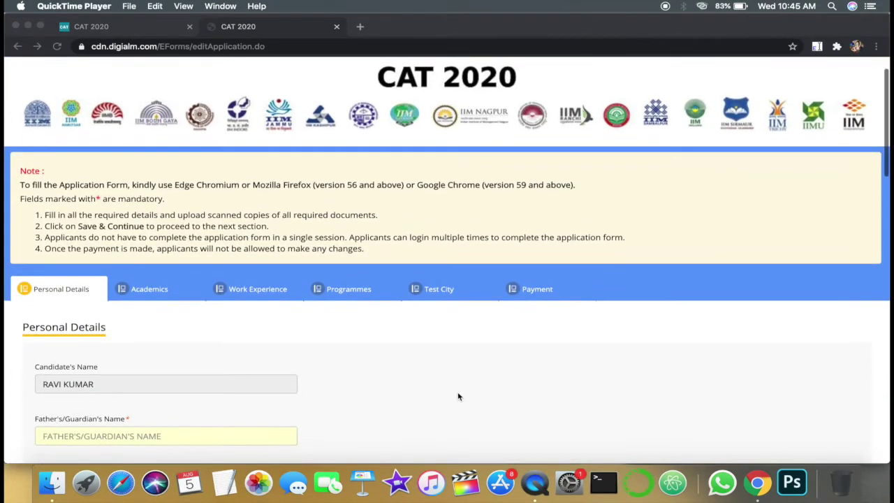
pyautogui.scroll(-5, 458, 396)
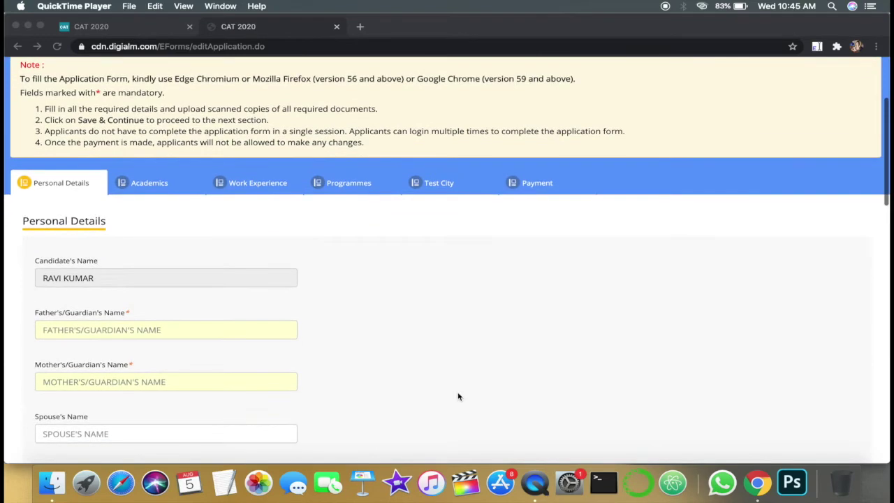
pyautogui.scroll(-7, 458, 396)
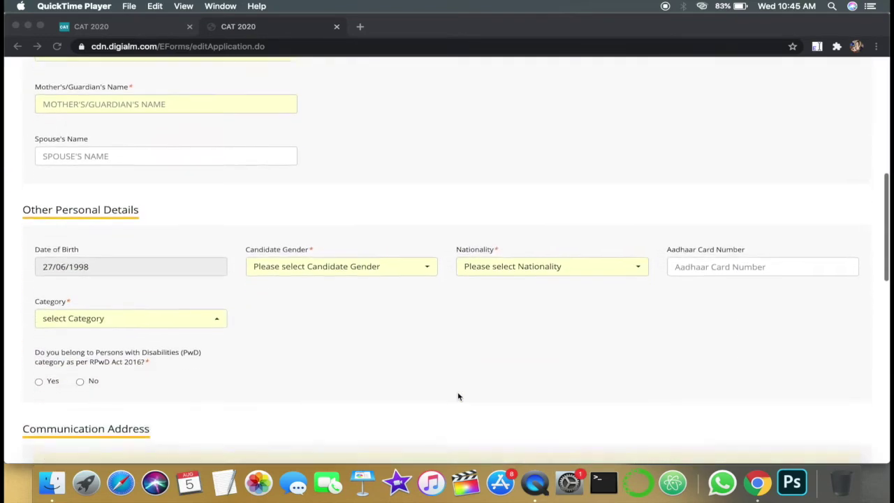
pyautogui.scroll(-3, 458, 396)
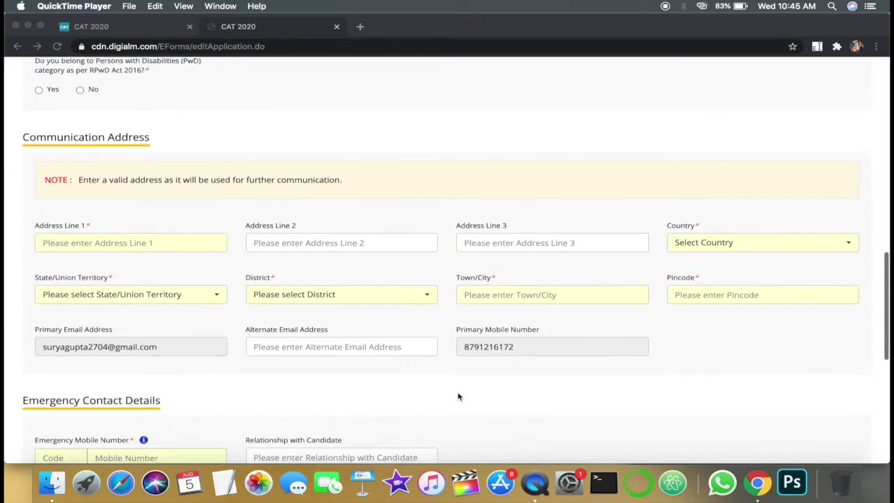
pyautogui.scroll(-4, 458, 397)
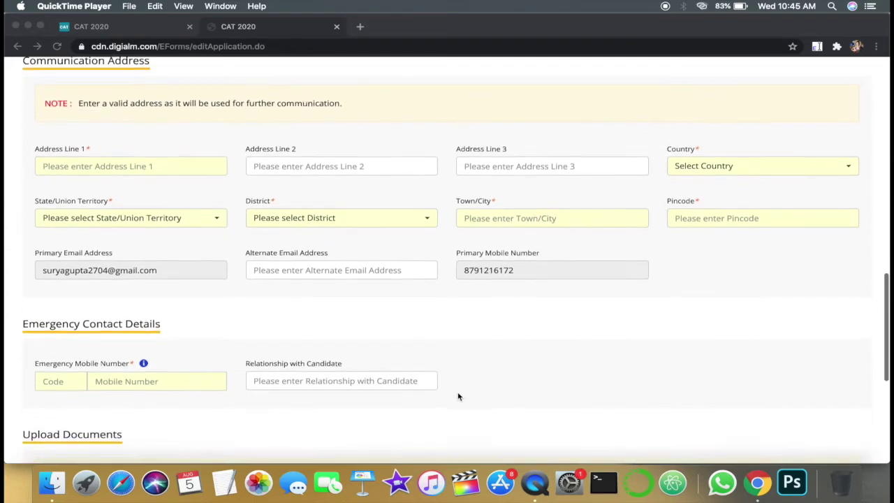
pyautogui.scroll(-3, 458, 397)
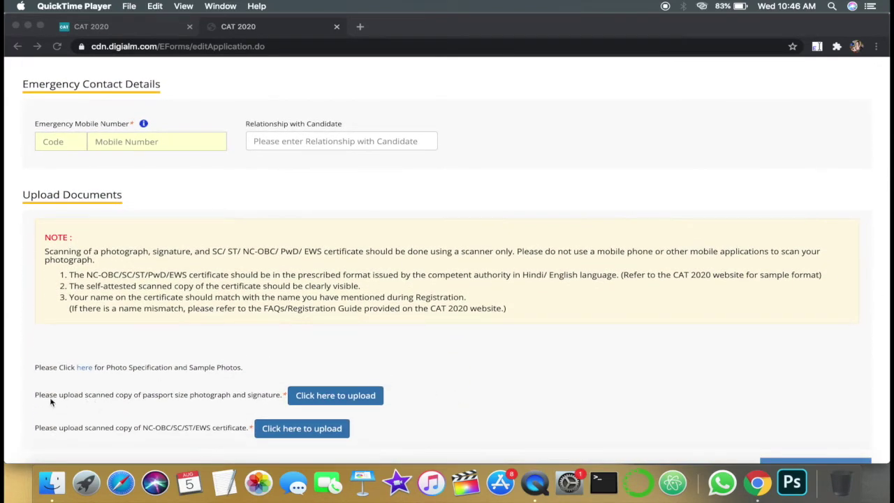
pyautogui.click(114, 394)
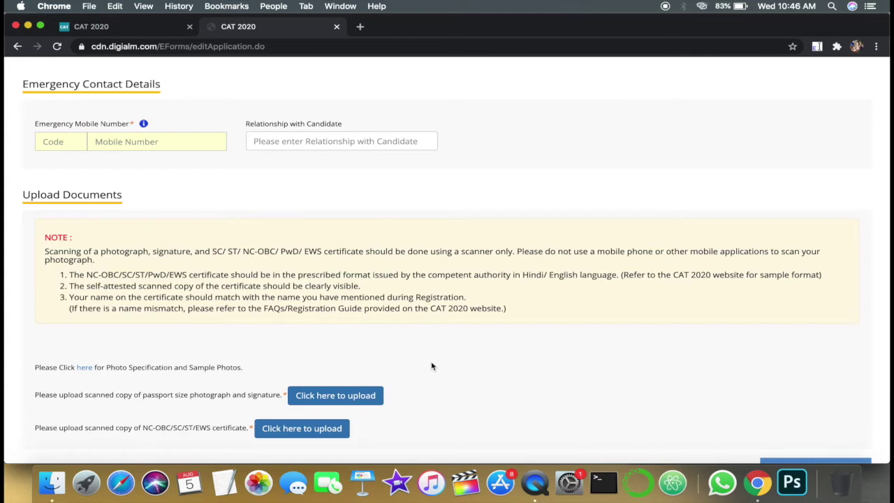
pyautogui.scroll(-1, 430, 366)
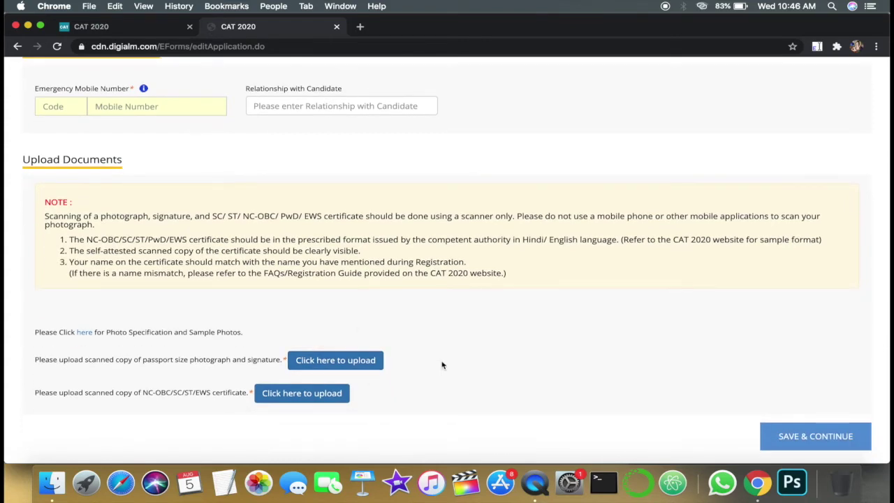
pyautogui.scroll(20, 503, 347)
# Enter the father's/guardian's name and the mother's name.
pyautogui.scroll(-3, 503, 347)
pyautogui.click(115, 300)
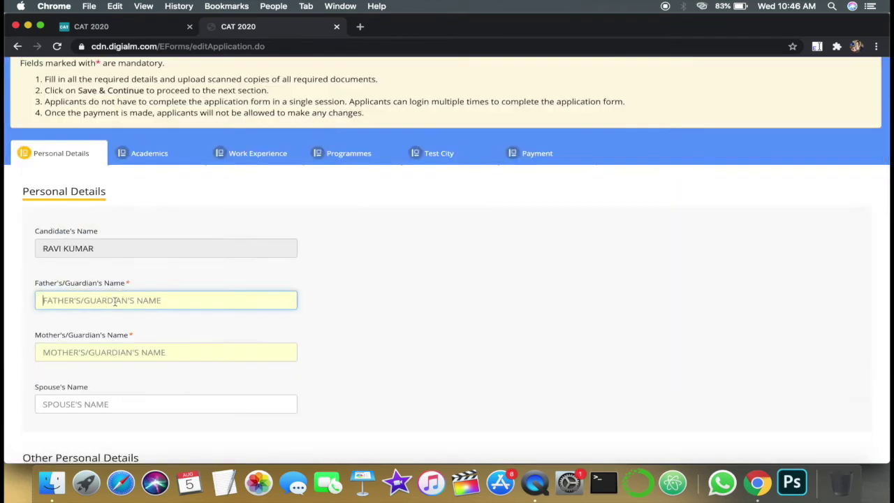
pyautogui.press('Tab')
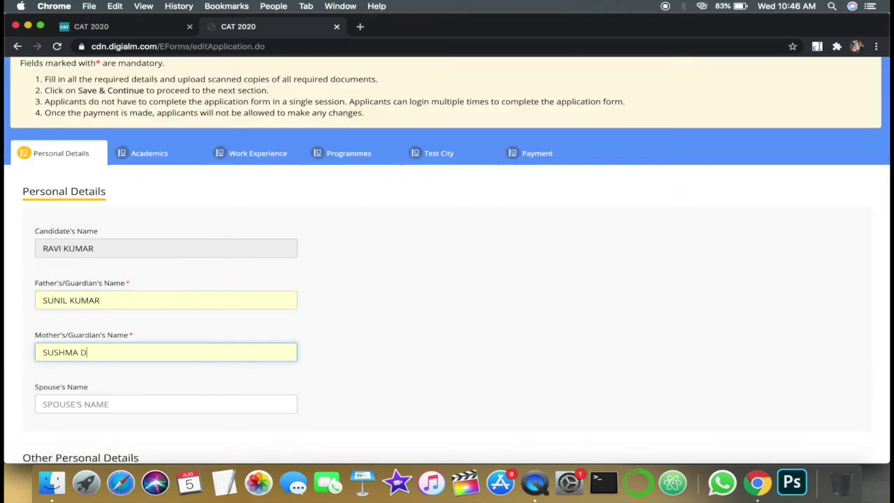
pyautogui.press('Tab')
# Set Candidate Gender to Male and Nationality to Indian.
pyautogui.scroll(-3, 72, 156)
pyautogui.scroll(-2, 285, 186)
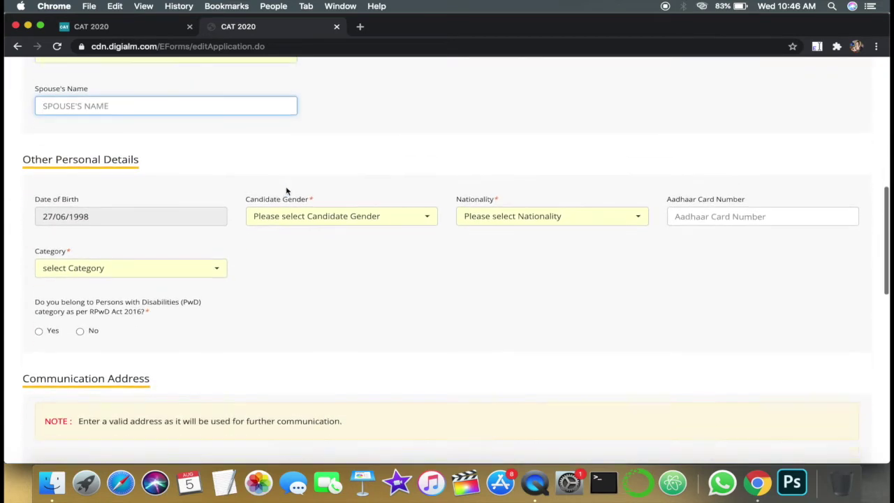
pyautogui.scroll(-2, 286, 190)
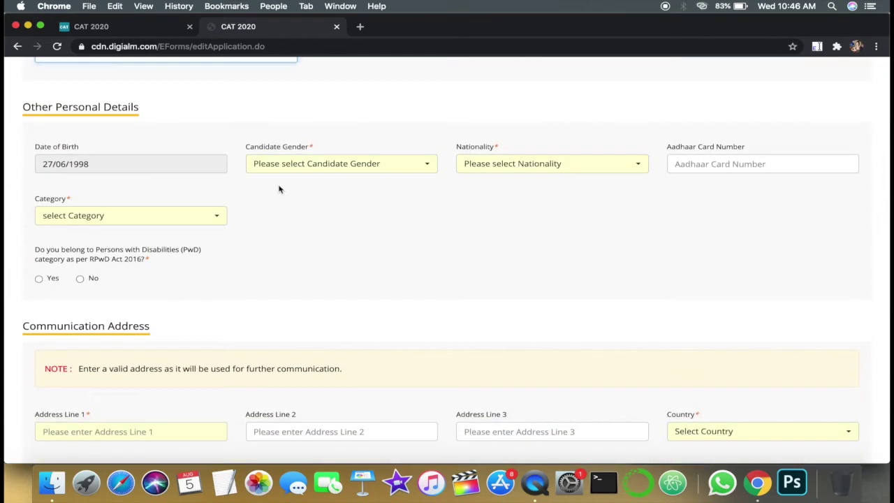
pyautogui.click(370, 166)
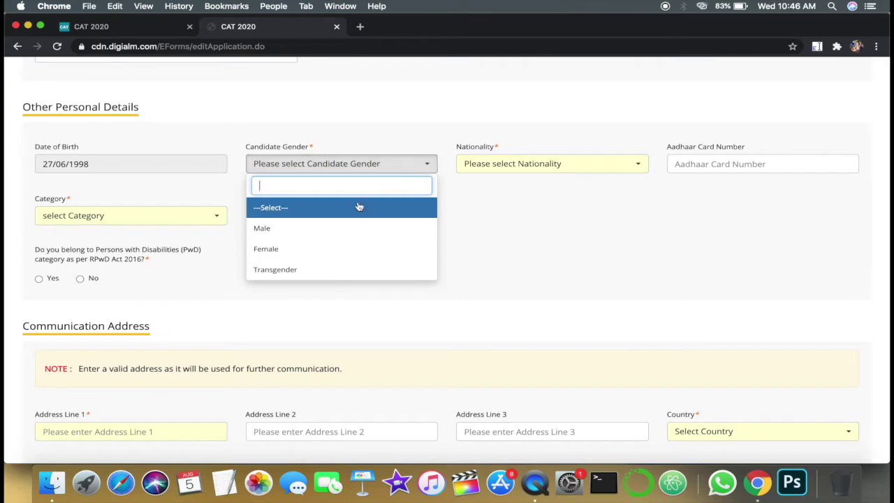
pyautogui.click(343, 229)
pyautogui.click(534, 175)
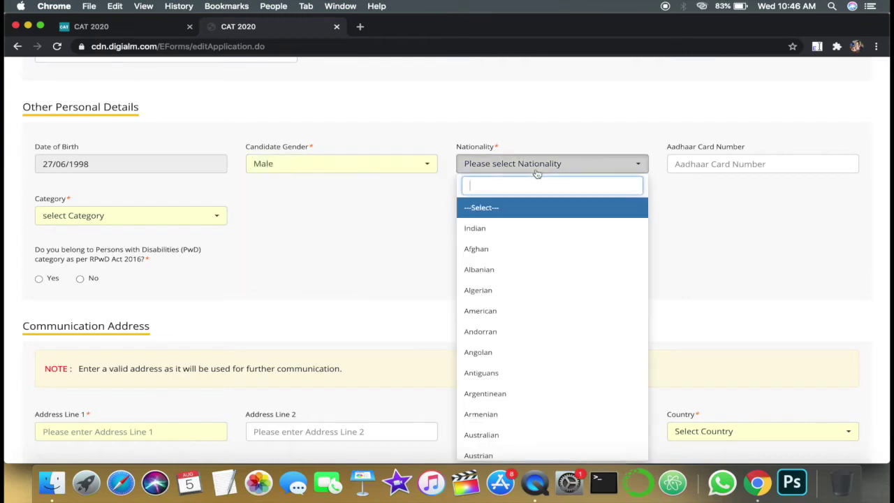
pyautogui.click(521, 228)
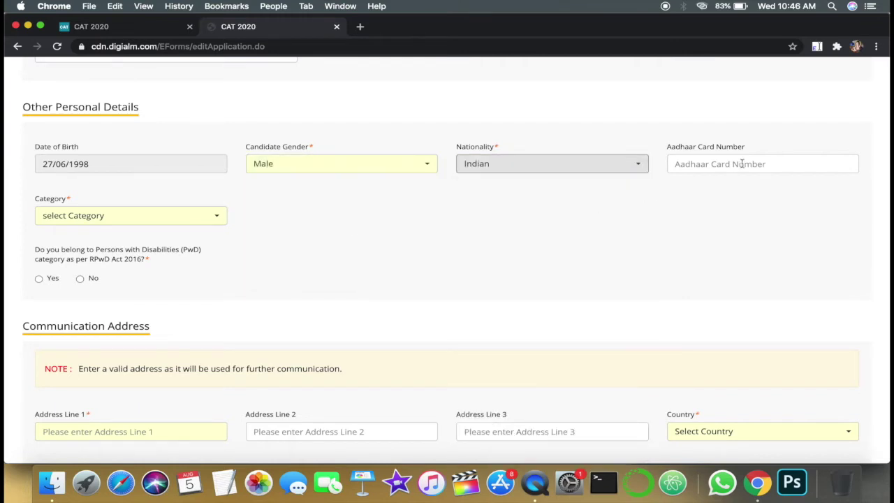
# Highlight the optional Aadhaar card number field to point it out.
pyautogui.click(721, 238)
pyautogui.click(665, 150)
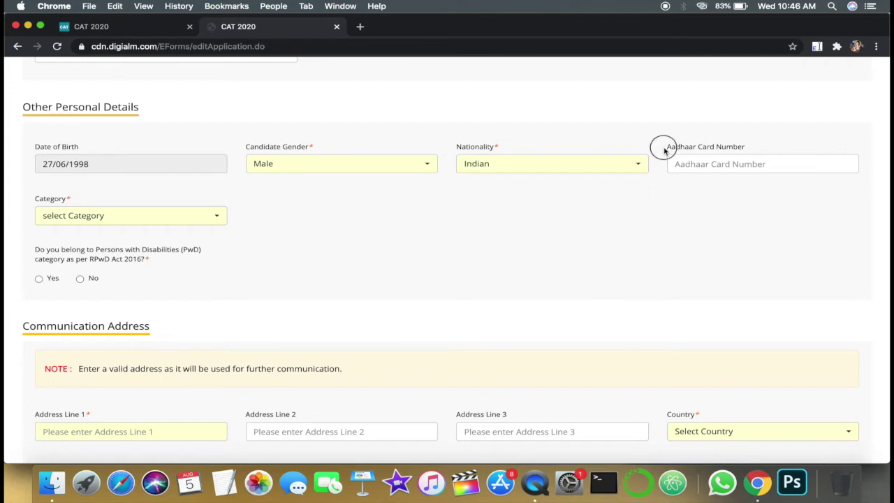
pyautogui.moveTo(665, 149); pyautogui.dragTo(751, 147)
pyautogui.click(753, 151)
pyautogui.moveTo(747, 148); pyautogui.dragTo(668, 151)
pyautogui.click(673, 204)
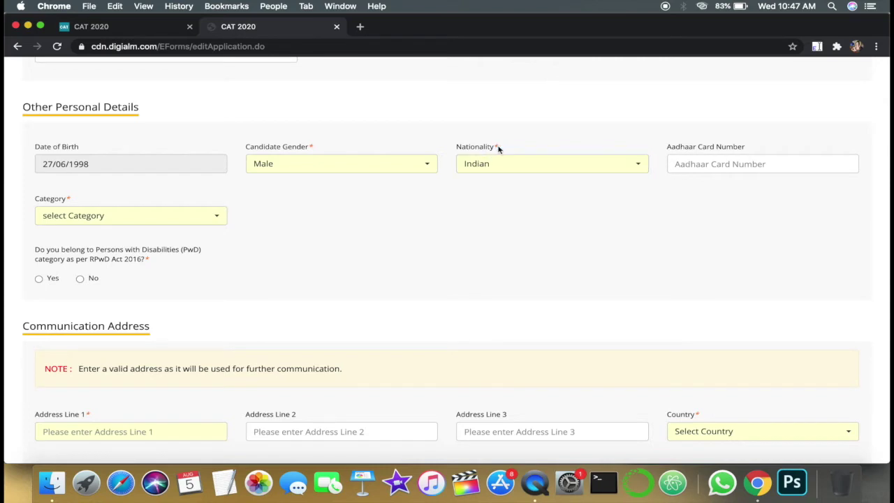
pyautogui.scroll(-1, 559, 255)
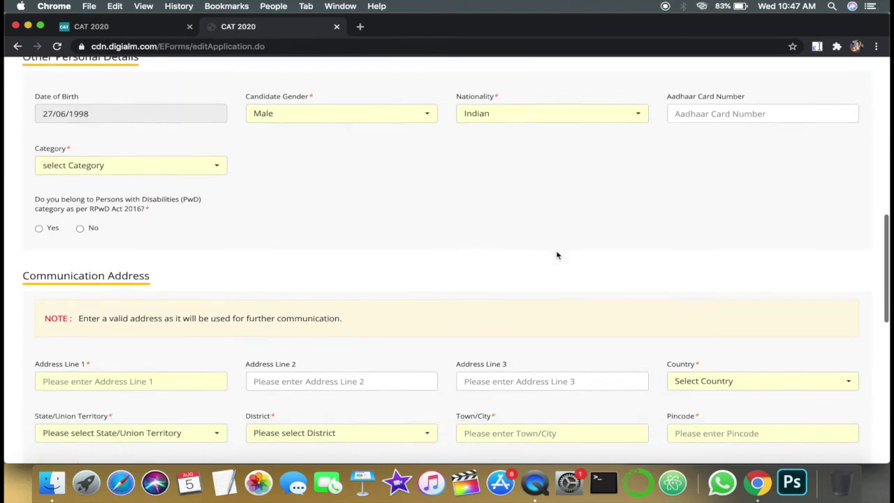
# Set the category to General and answer No to the PwD question.
pyautogui.click(98, 163)
pyautogui.click(103, 230)
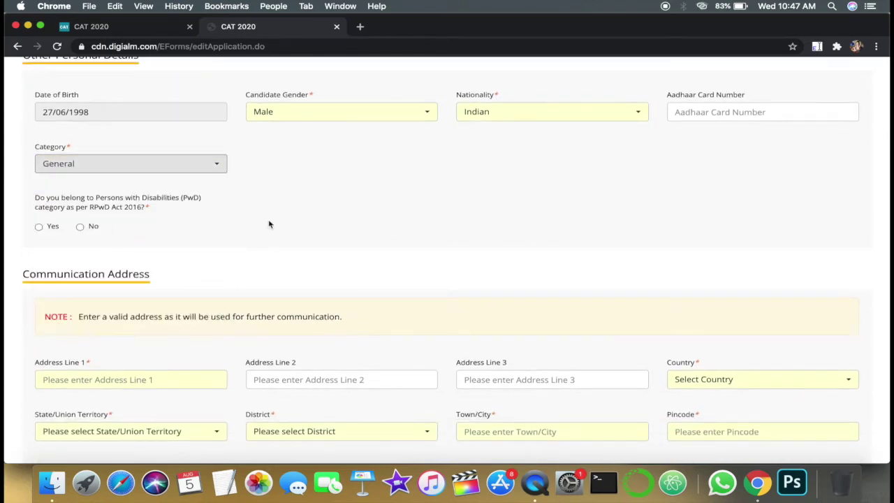
pyautogui.scroll(-1, 268, 222)
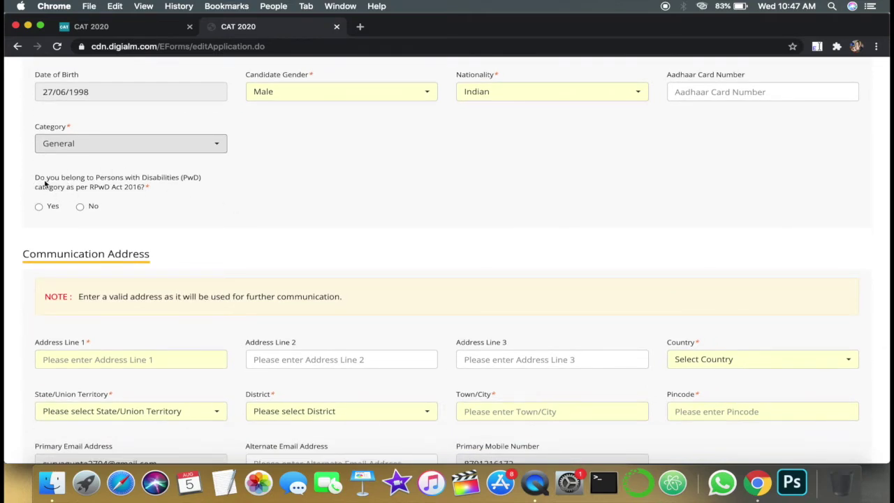
pyautogui.click(80, 206)
pyautogui.scroll(-3, 230, 192)
# Fill in address lines 1–3 and choose the country of residence.
pyautogui.click(204, 173)
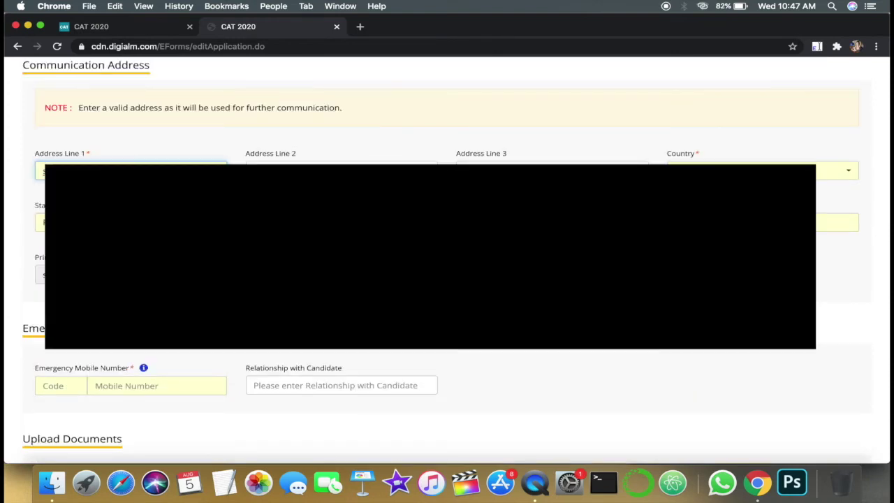
pyautogui.click(341, 172)
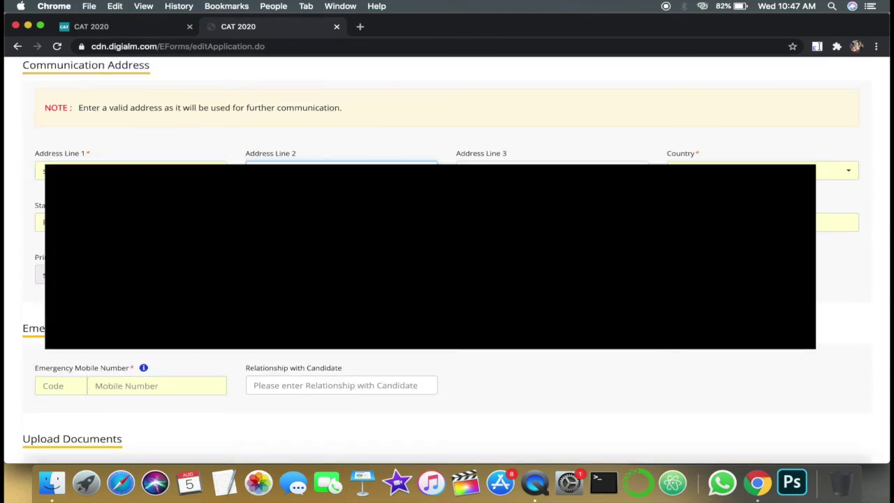
pyautogui.click(544, 172)
pyautogui.click(747, 171)
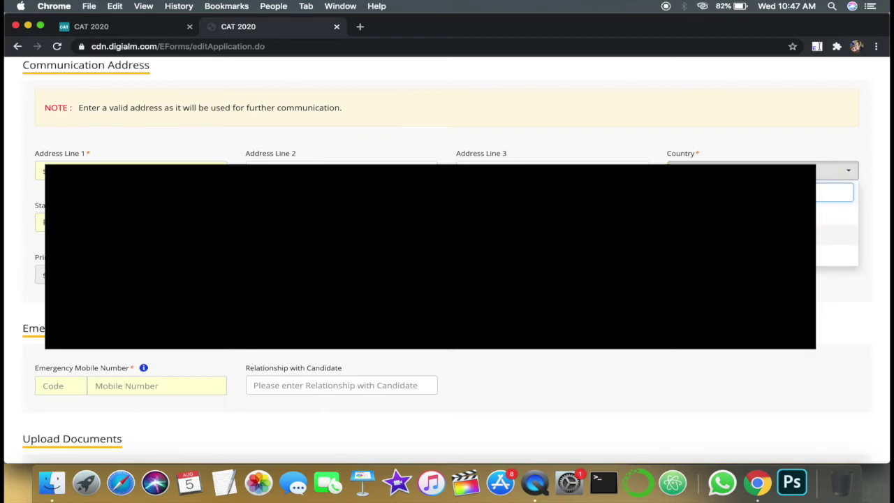
pyautogui.click(740, 234)
# Pick the state by filtering with 'ut', choose the district, enter the pincode and review.
pyautogui.click(147, 223)
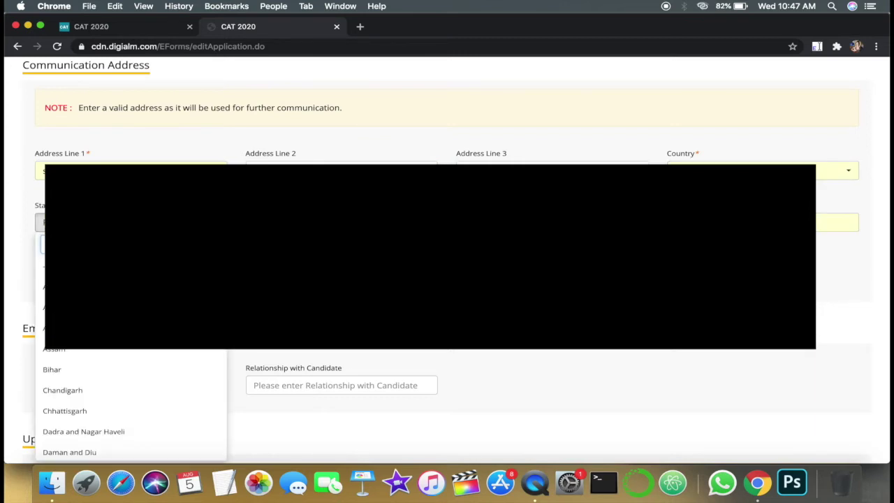
pyautogui.write('u')
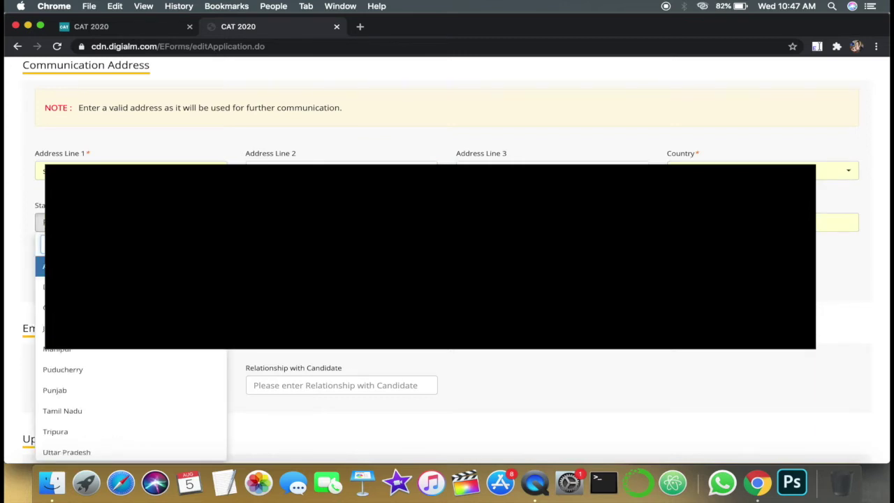
pyautogui.write('t')
pyautogui.press('Return')
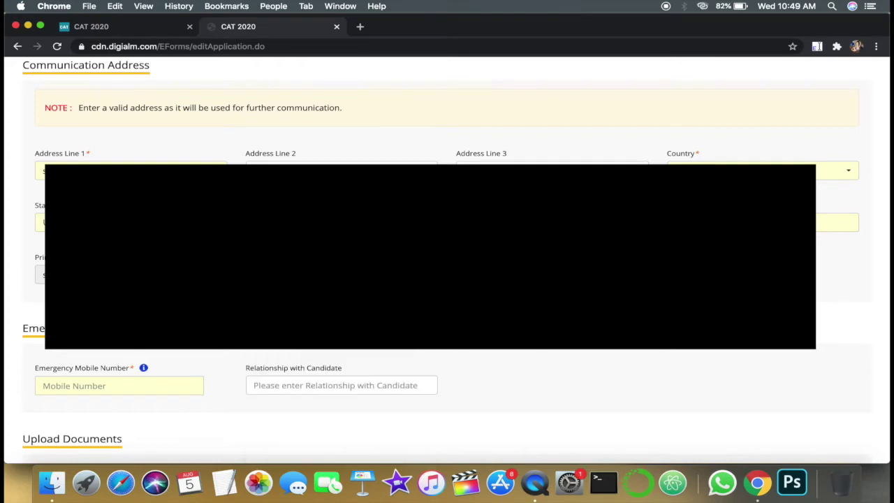
pyautogui.click(341, 222)
pyautogui.click(342, 222)
pyautogui.click(763, 222)
pyautogui.scroll(-2, 447, 390)
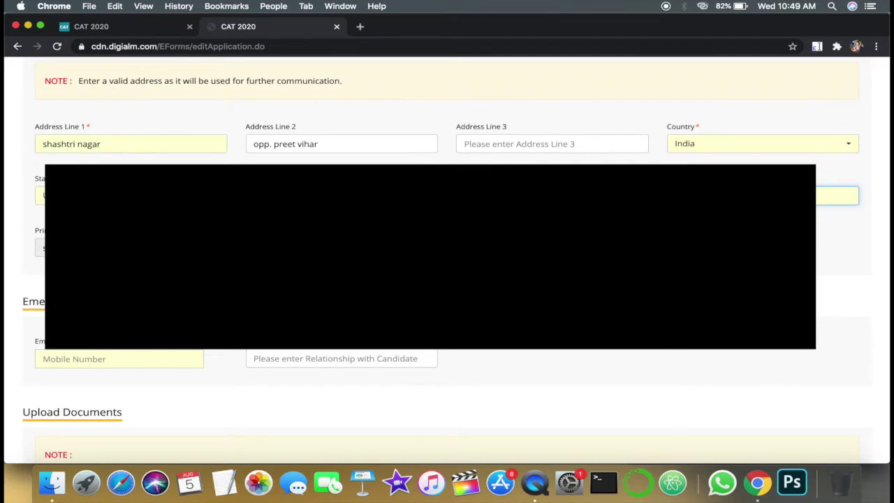
pyautogui.scroll(-5, 447, 279)
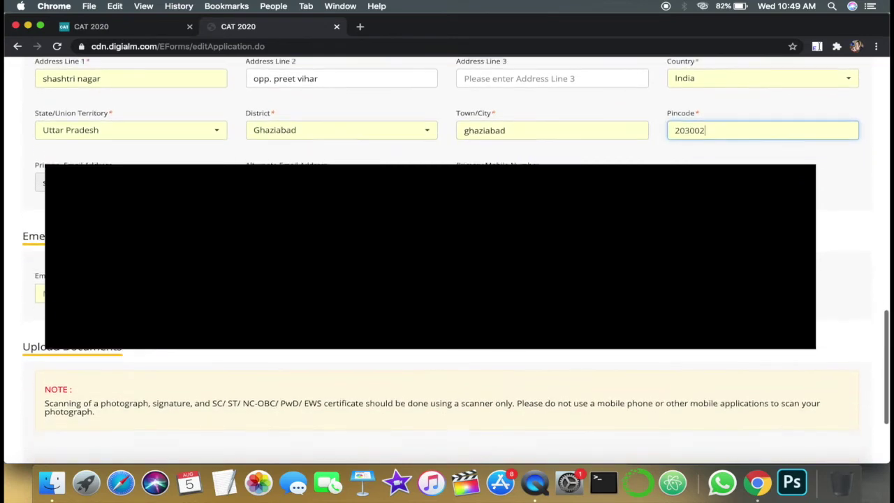
pyautogui.scroll(-2, 447, 259)
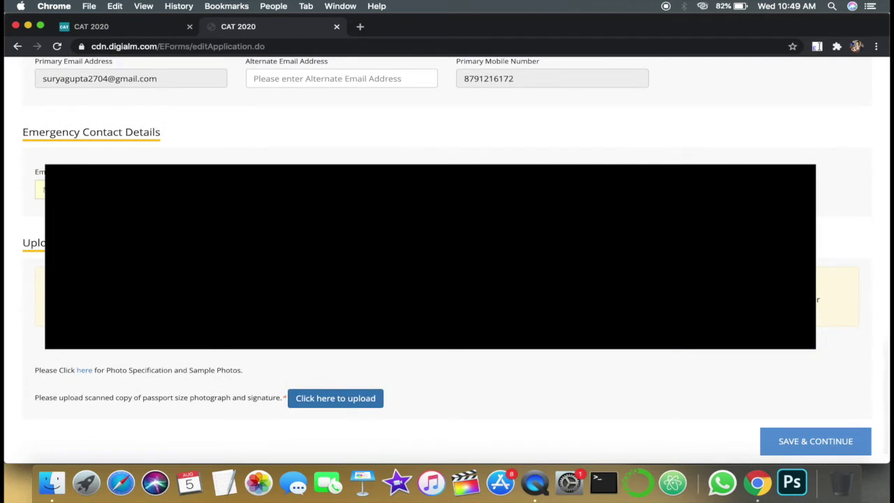
pyautogui.scroll(4, 447, 279)
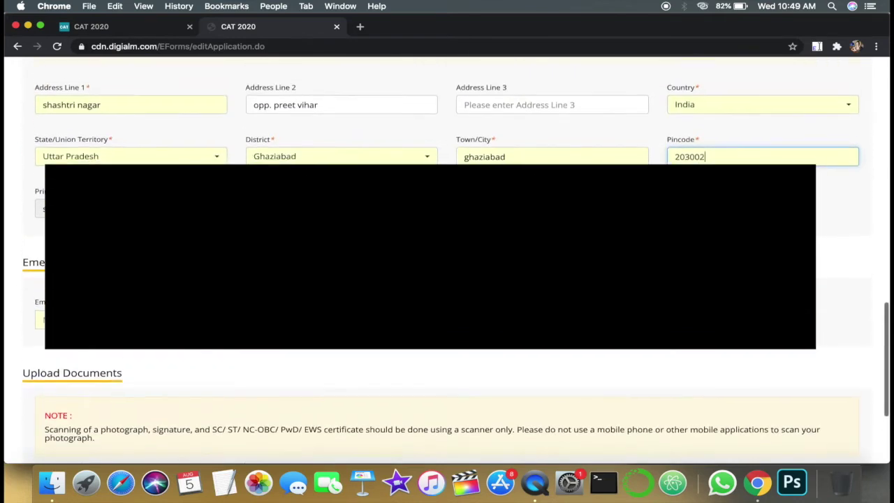
pyautogui.scroll(-5, 447, 279)
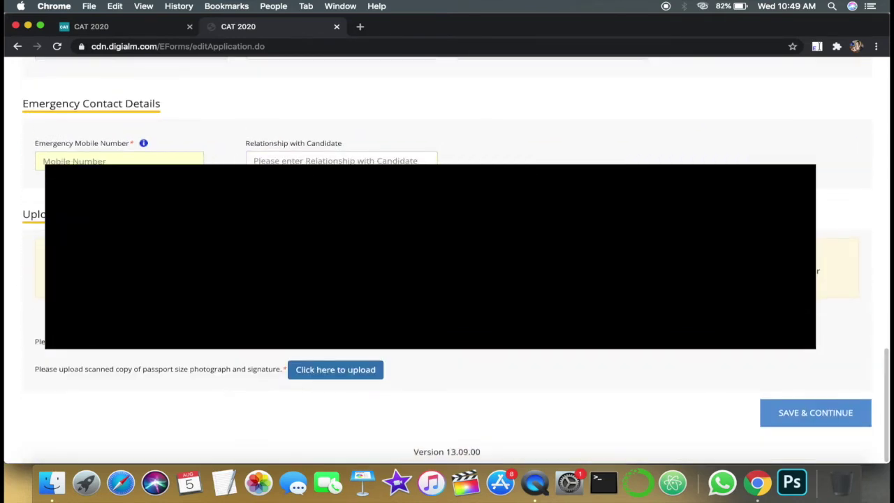
# Enter the emergency contact mobile number, correcting a mistyped start.
pyautogui.click(157, 161)
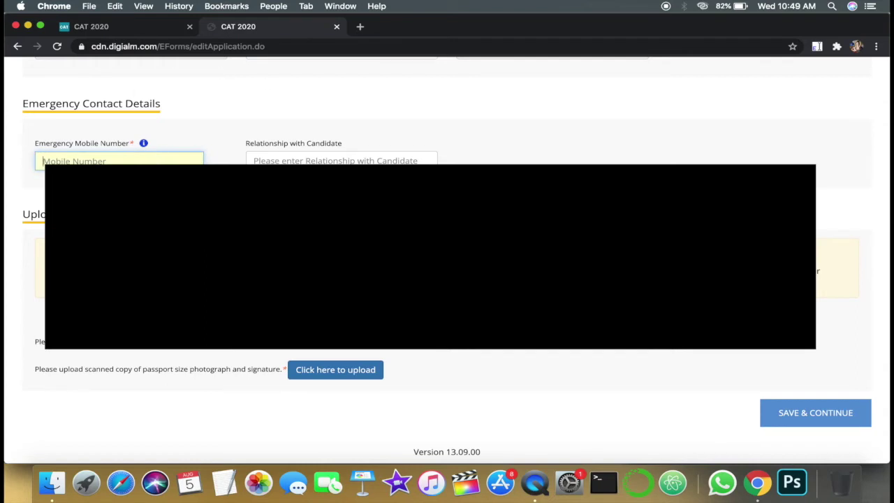
pyautogui.click(5, 377)
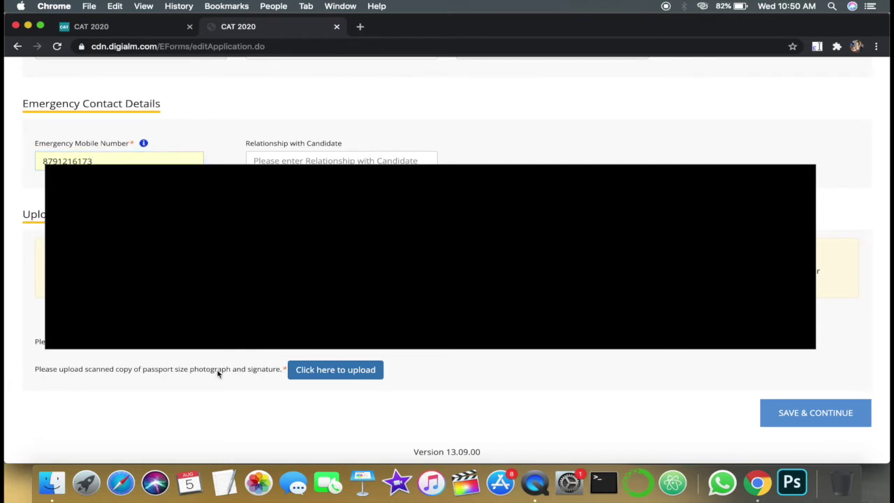
pyautogui.moveTo(22, 214); pyautogui.dragTo(44, 215)
pyautogui.scroll(10, 446, 266)
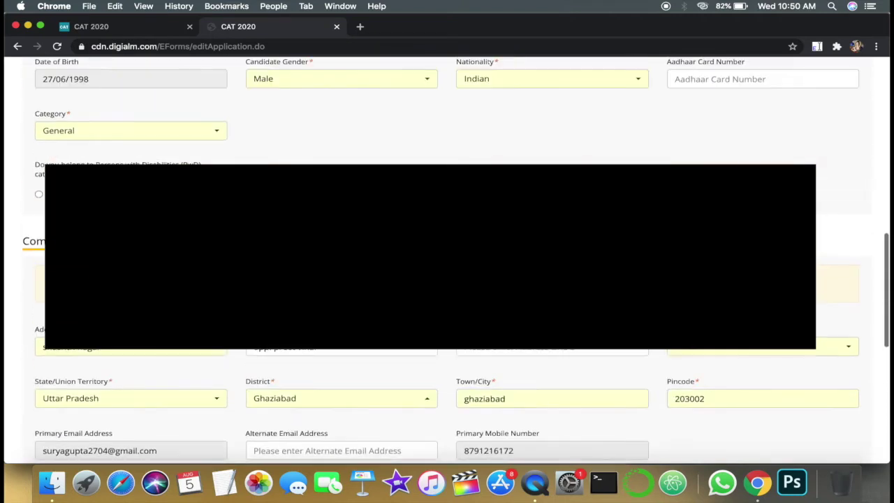
# Clear the Category selection and set it back to General.
pyautogui.click(186, 131)
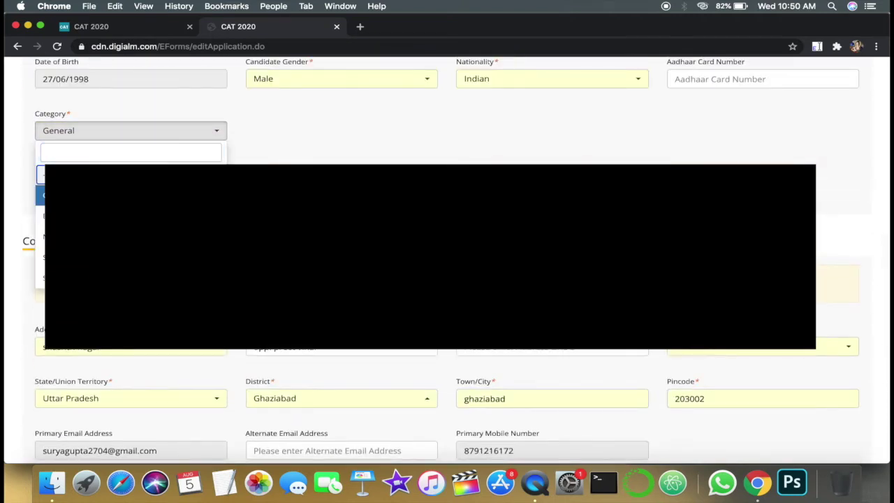
pyautogui.click(139, 174)
pyautogui.scroll(-7, 280, 258)
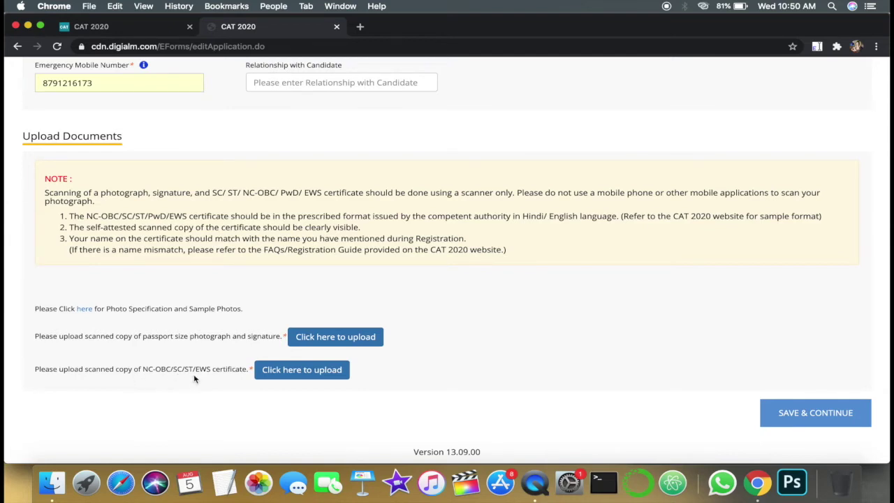
pyautogui.scroll(5, 194, 378)
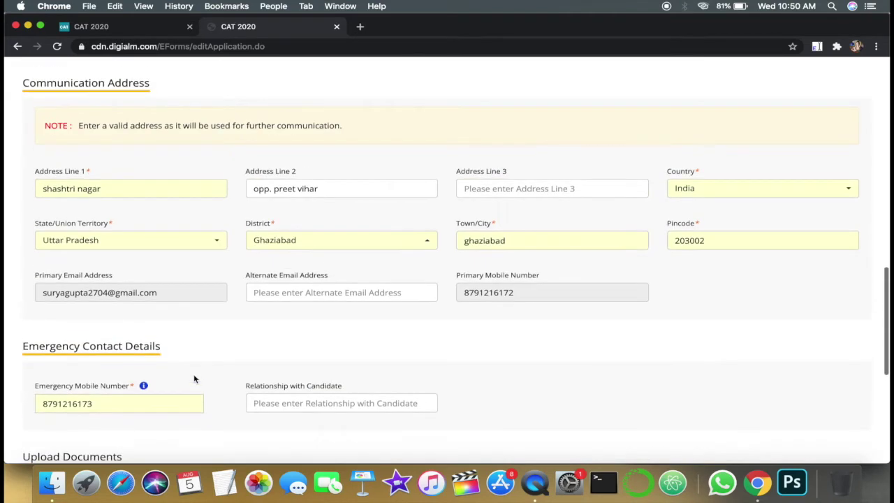
pyautogui.scroll(3, 194, 378)
pyautogui.click(191, 190)
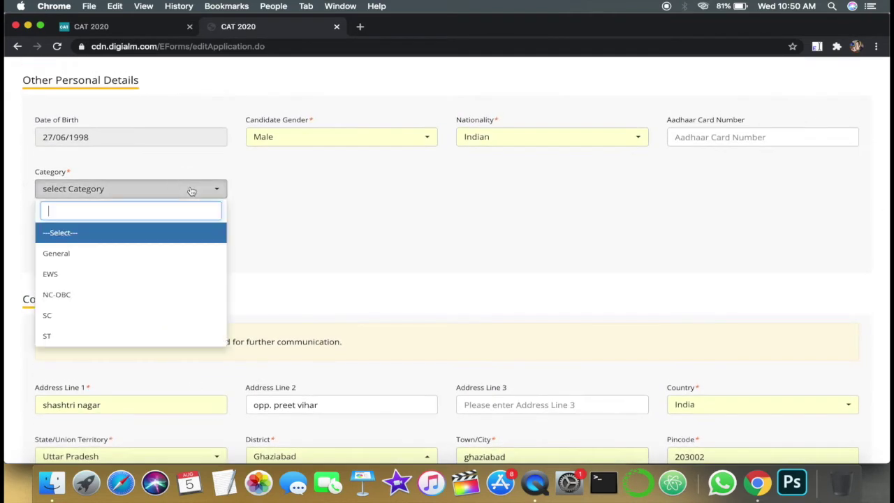
pyautogui.click(129, 253)
pyautogui.scroll(-8, 288, 275)
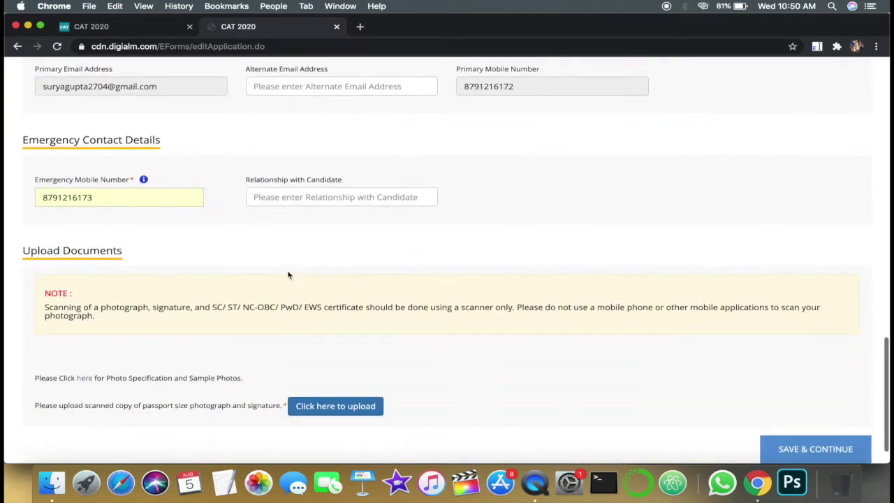
pyautogui.scroll(-1, 289, 275)
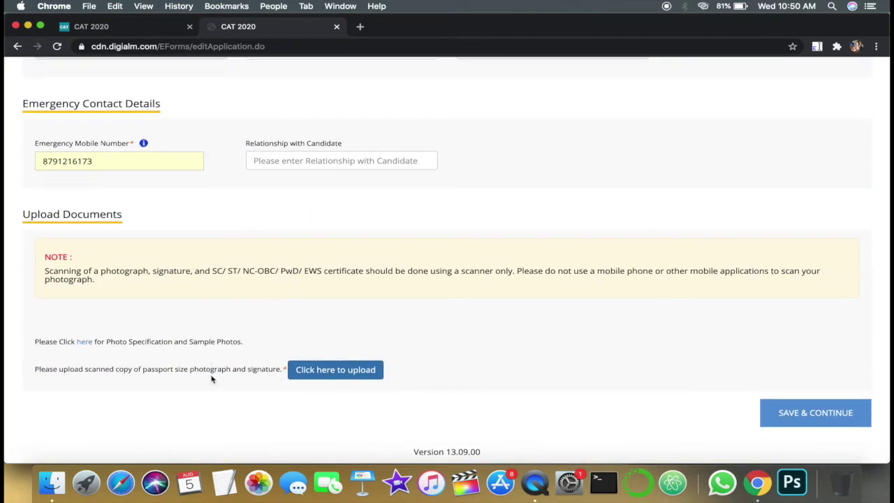
# Open the photograph and signature upload window and review its JPEG/JPG, under-1 MB requirements.
pyautogui.click(298, 378)
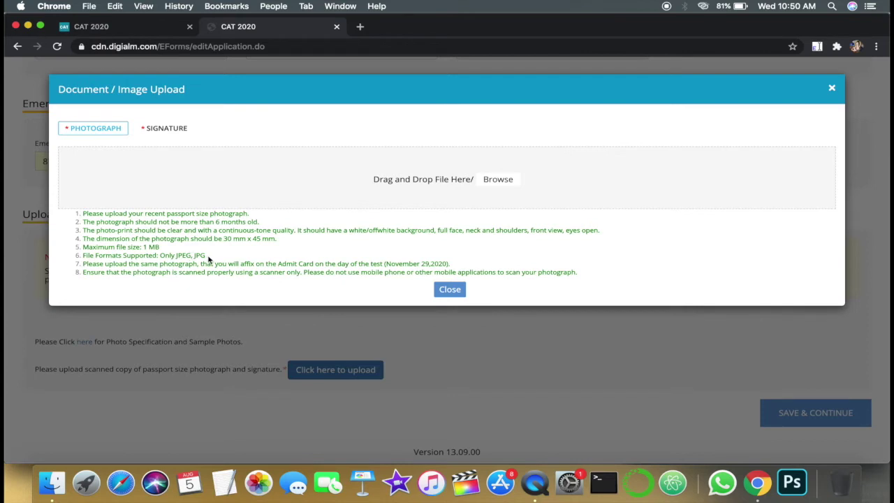
pyautogui.moveTo(208, 258); pyautogui.dragTo(70, 246)
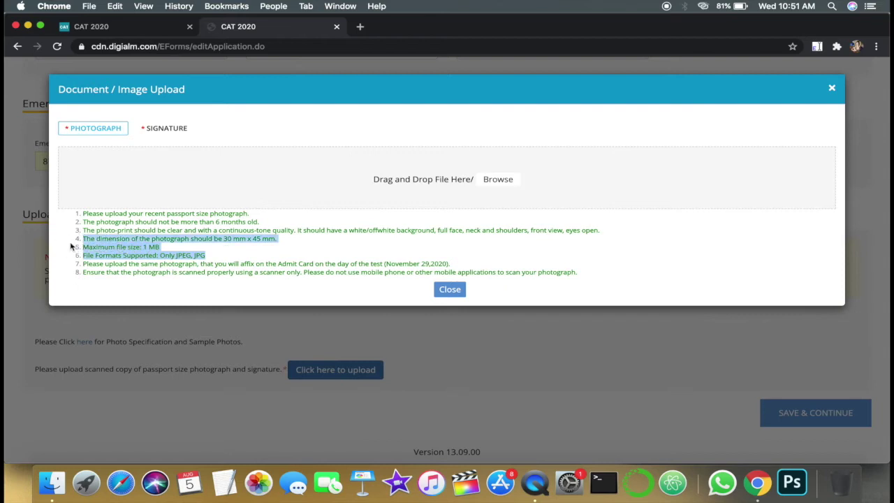
pyautogui.click(188, 250)
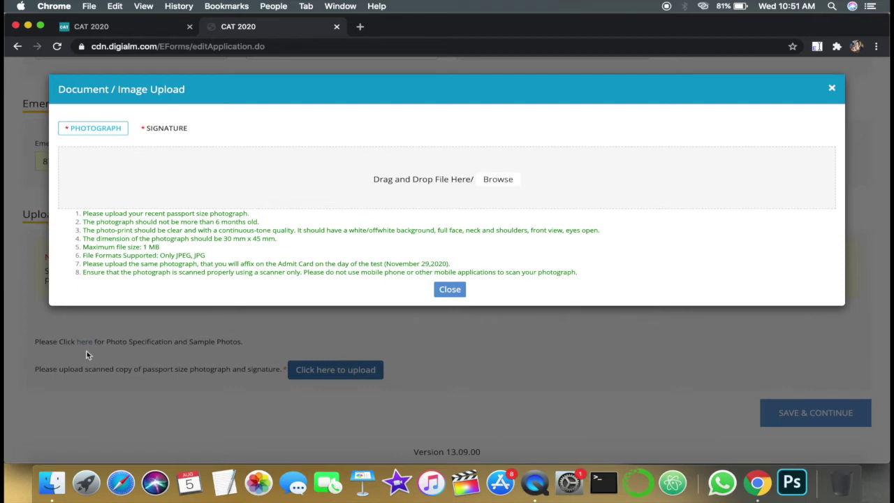
pyautogui.click(52, 484)
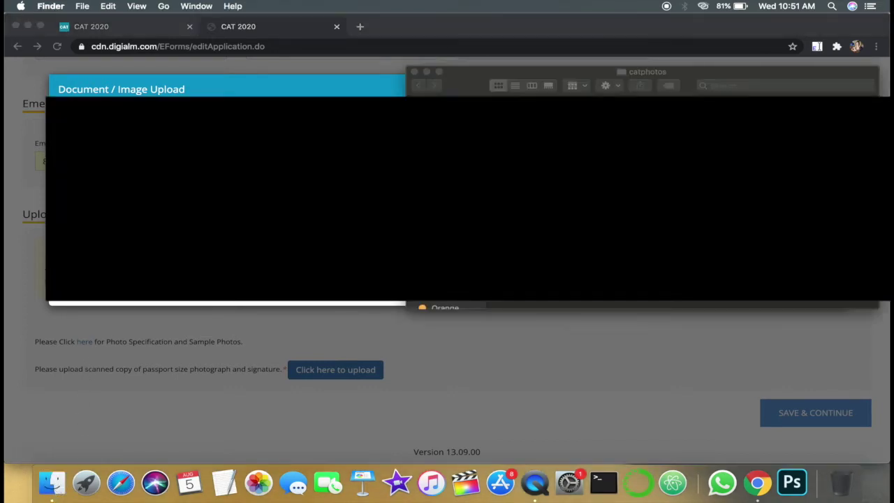
pyautogui.press('super+Tab')
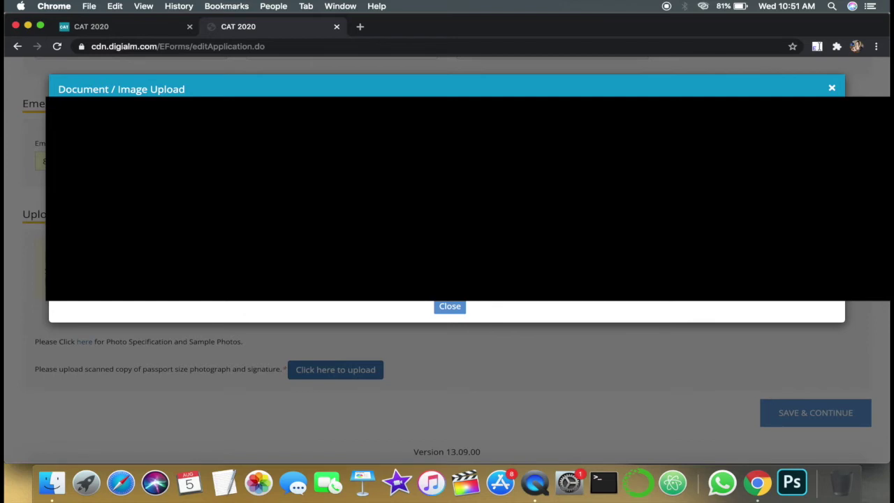
pyautogui.click(139, 120)
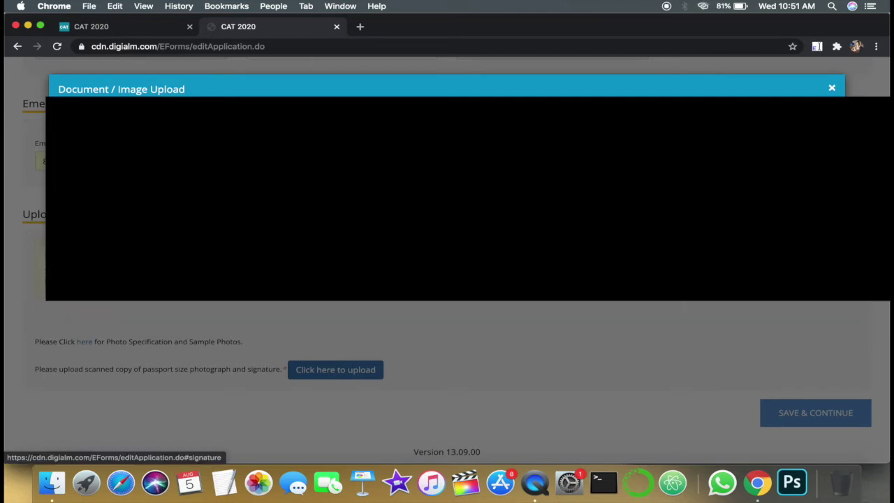
pyautogui.click(52, 483)
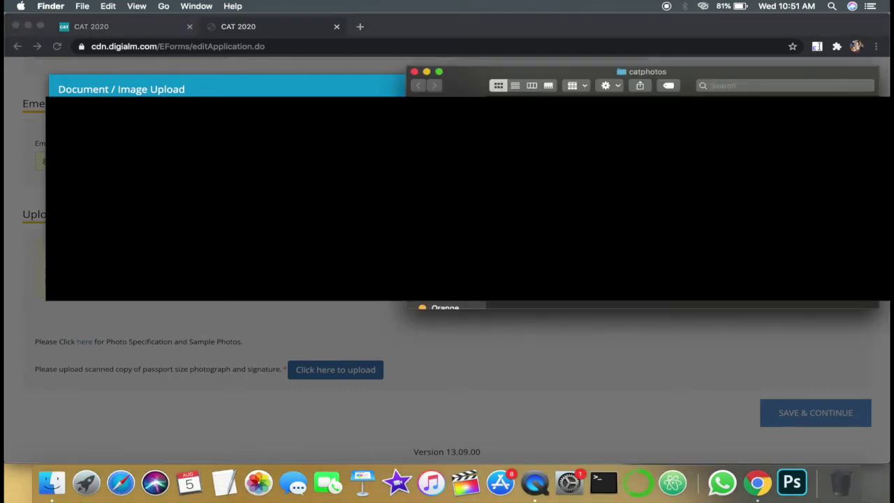
pyautogui.press('super+Tab')
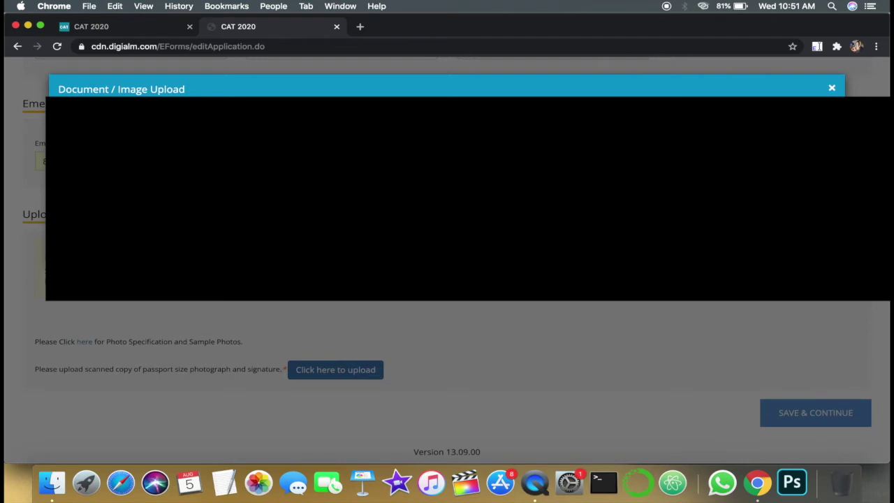
pyautogui.click(463, 282)
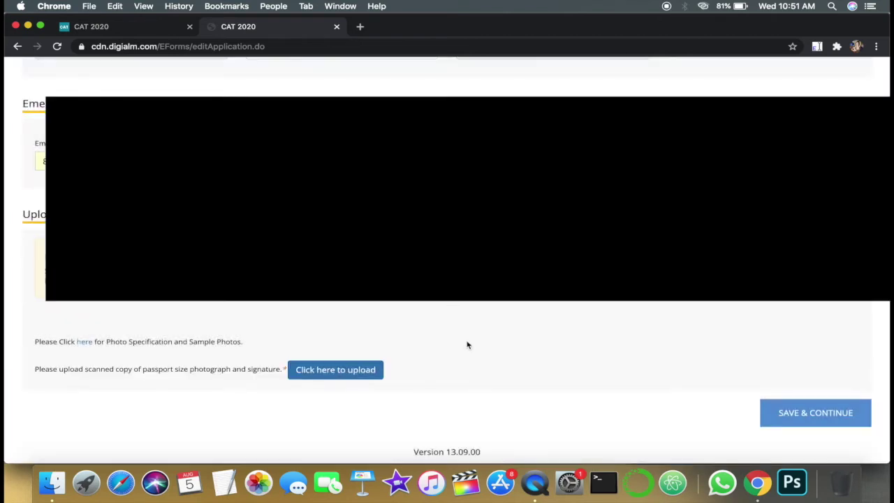
# Scroll to the bottom of Personal Details and Save & Continue to Academics.
pyautogui.scroll(15, 652, 372)
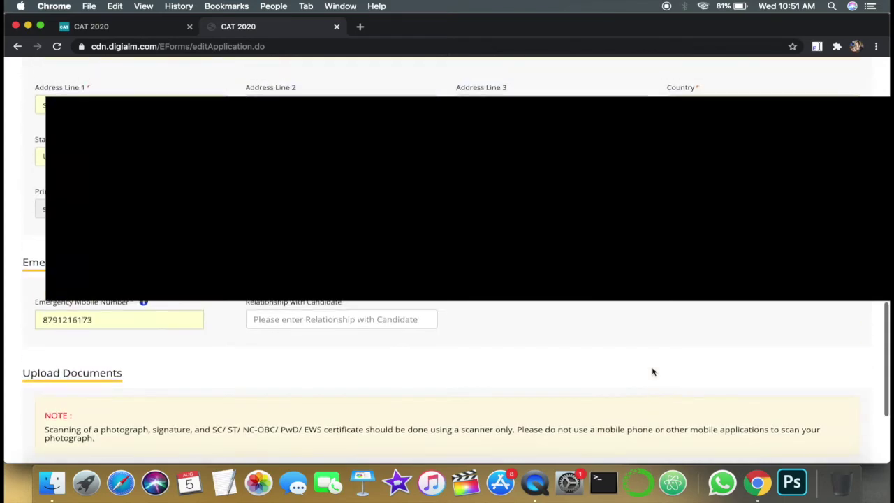
pyautogui.scroll(5, 652, 370)
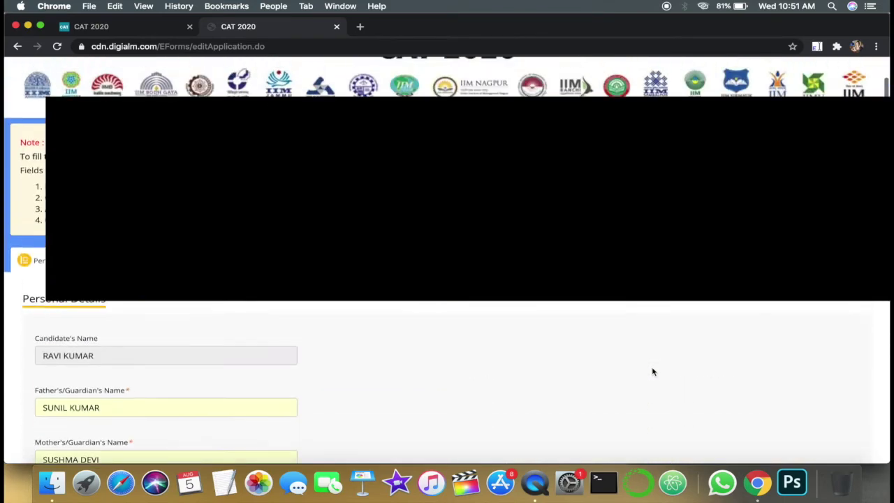
pyautogui.scroll(-20, 652, 370)
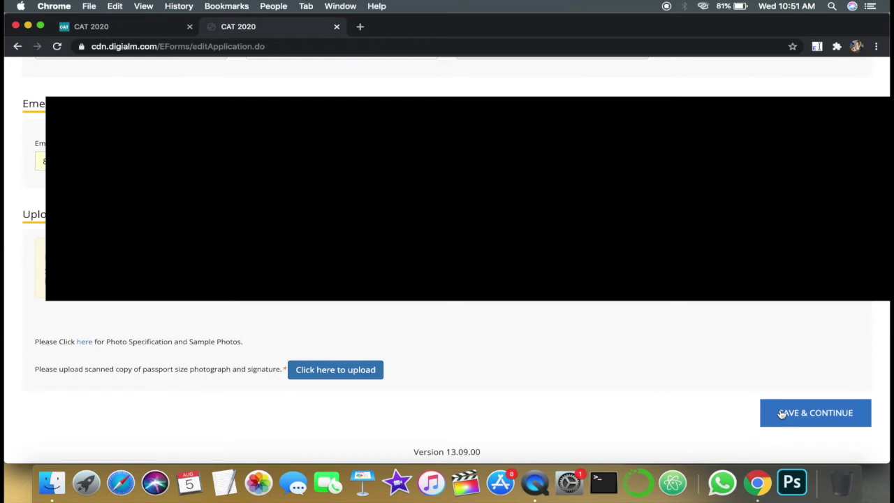
pyautogui.click(814, 413)
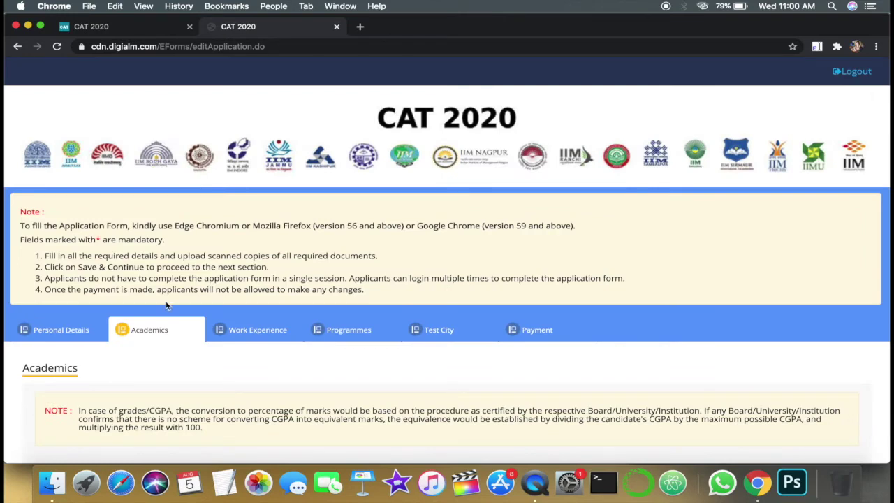
pyautogui.scroll(-5, 166, 305)
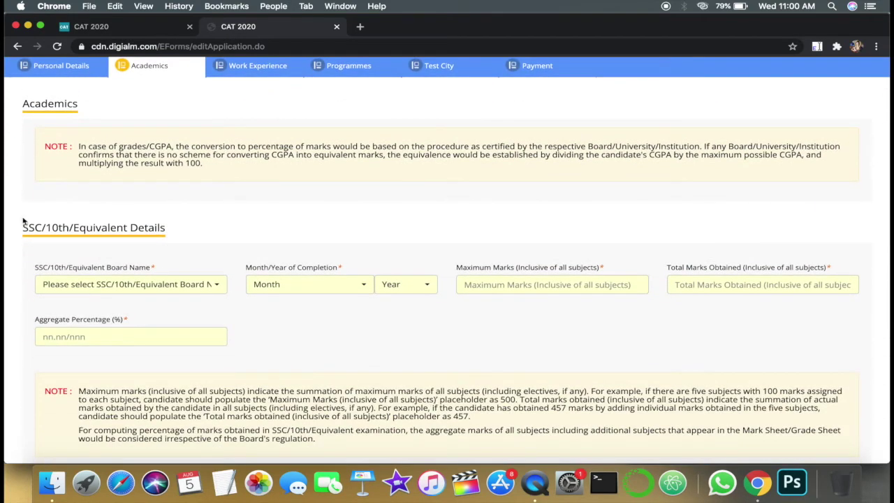
pyautogui.moveTo(23, 222); pyautogui.dragTo(160, 229)
pyautogui.click(161, 229)
pyautogui.scroll(-15, 342, 317)
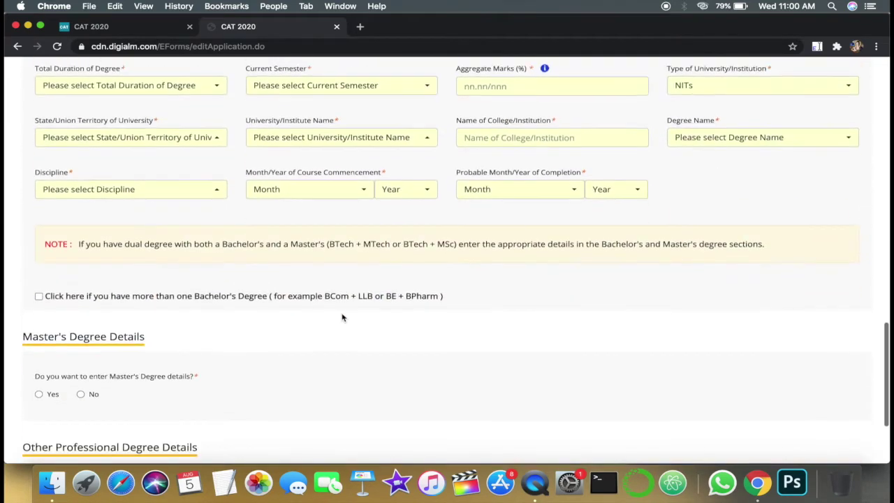
pyautogui.scroll(-4, 342, 318)
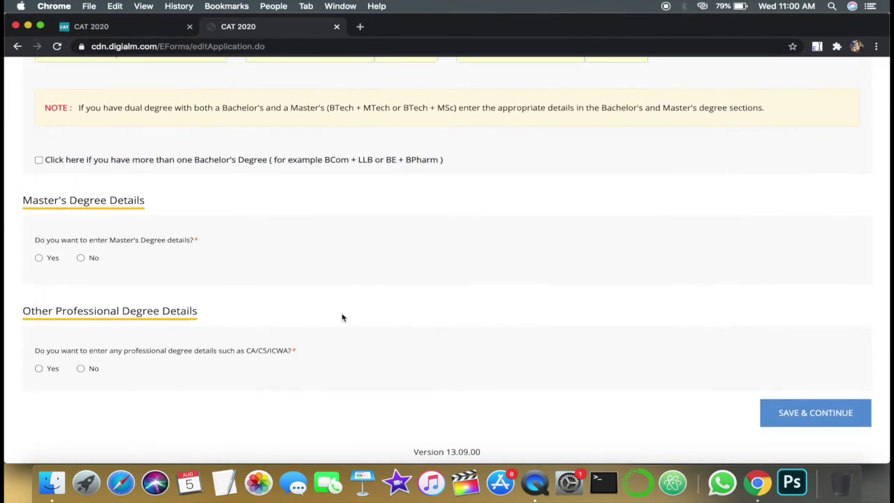
pyautogui.scroll(20, 453, 353)
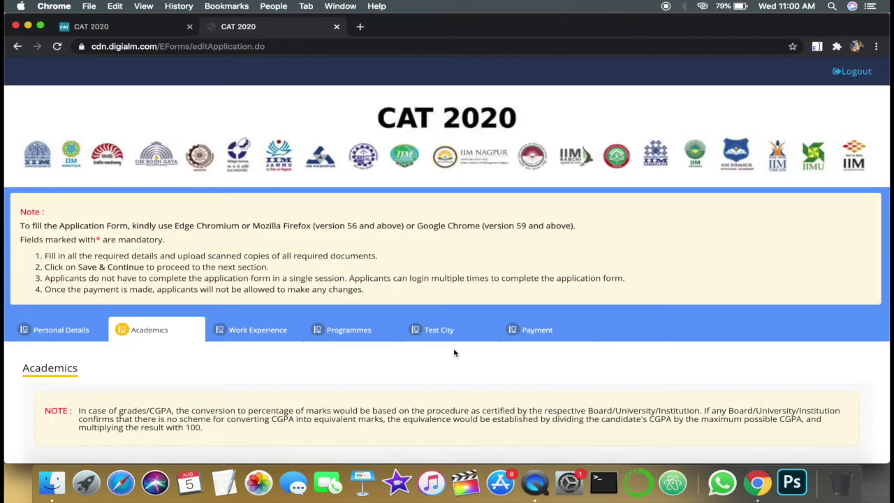
pyautogui.scroll(-8, 453, 352)
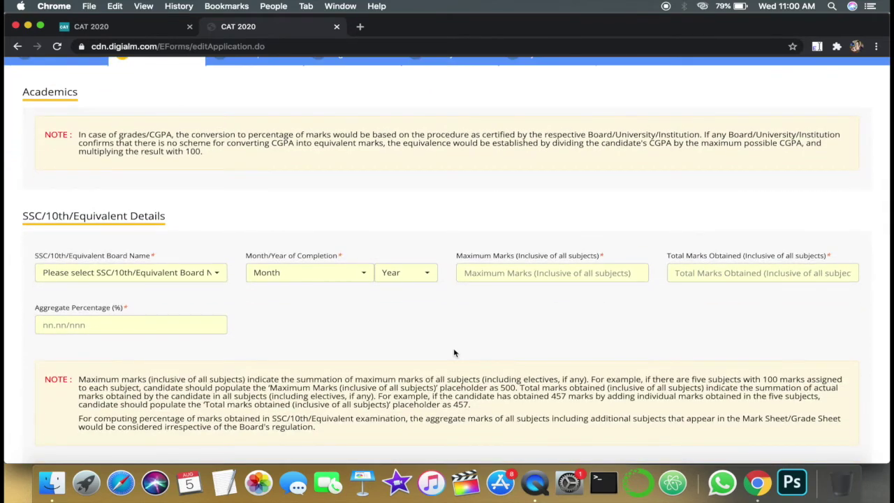
pyautogui.scroll(-2, 454, 353)
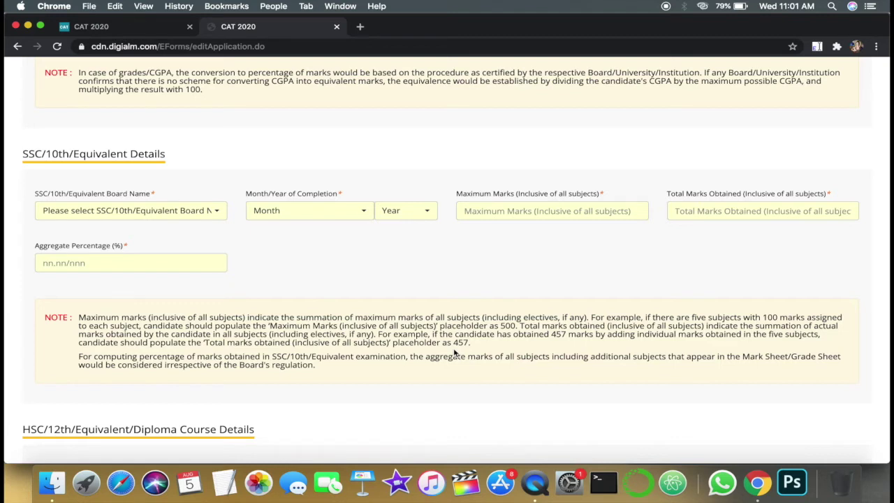
pyautogui.scroll(-1, 453, 353)
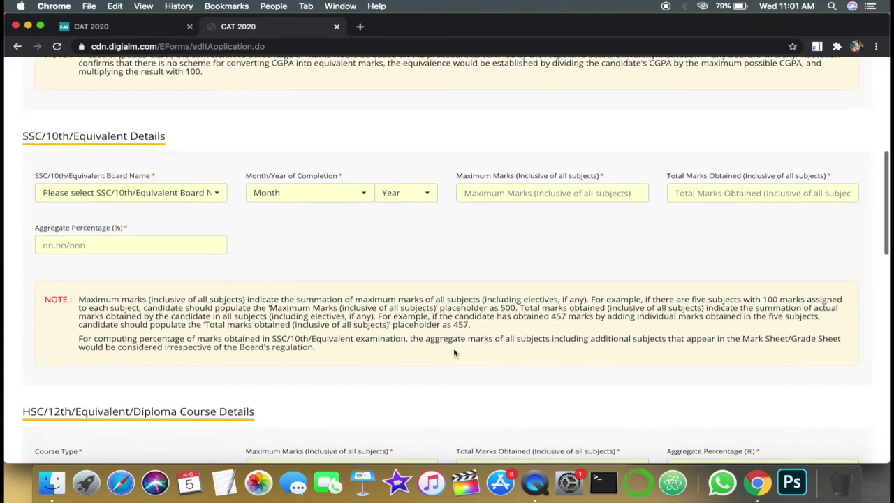
# Set the 10th board to Central Board of Secondary Education, completed May 2014.
pyautogui.click(218, 189)
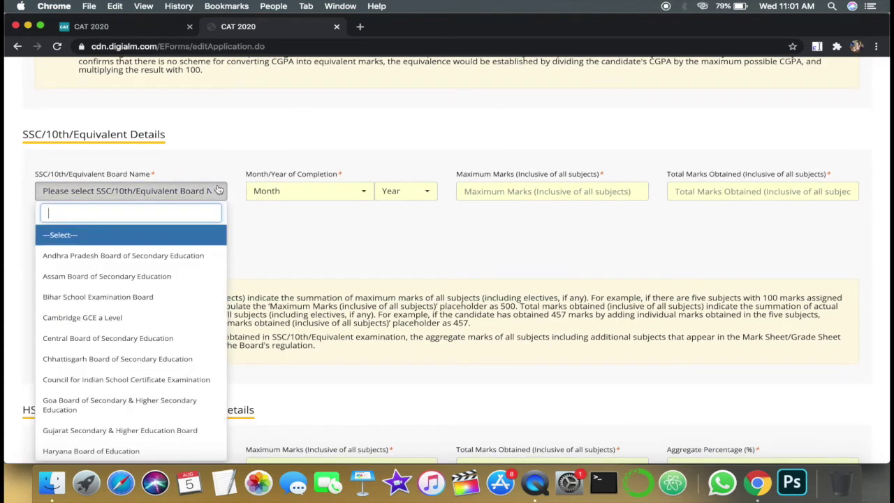
pyautogui.write('cen')
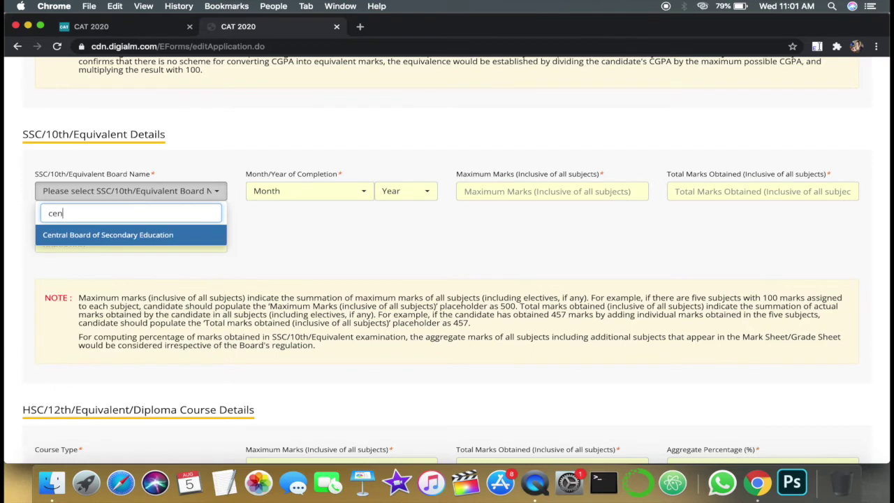
pyautogui.click(127, 237)
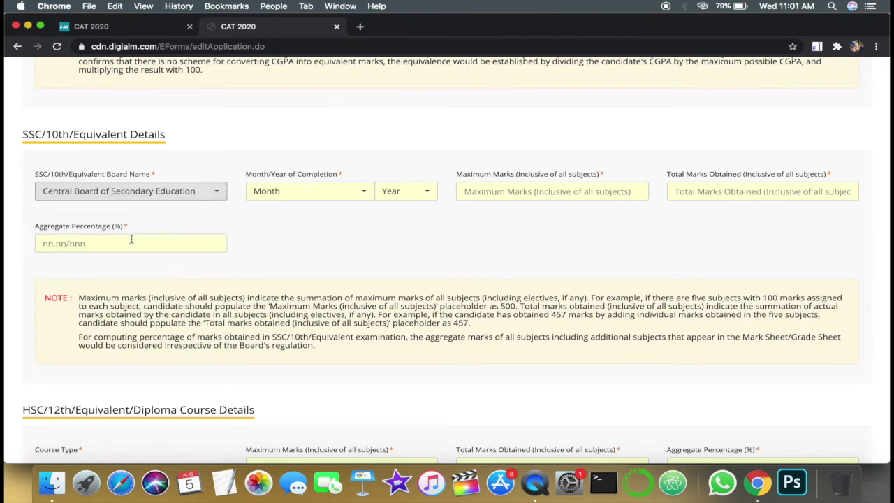
pyautogui.click(345, 194)
pyautogui.click(265, 339)
pyautogui.click(419, 195)
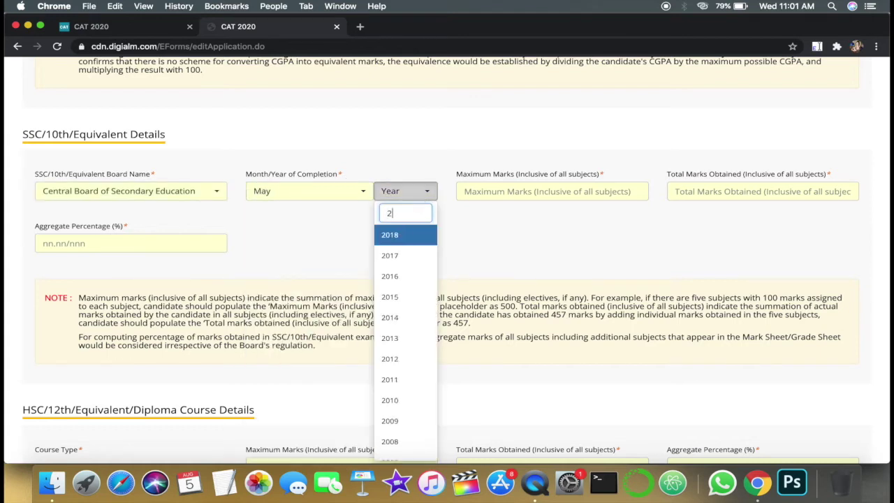
pyautogui.click(399, 338)
# Enter 10th marks: maximum 500, obtained 480, aggregate 96.00%.
pyautogui.click(527, 192)
pyautogui.write('500')
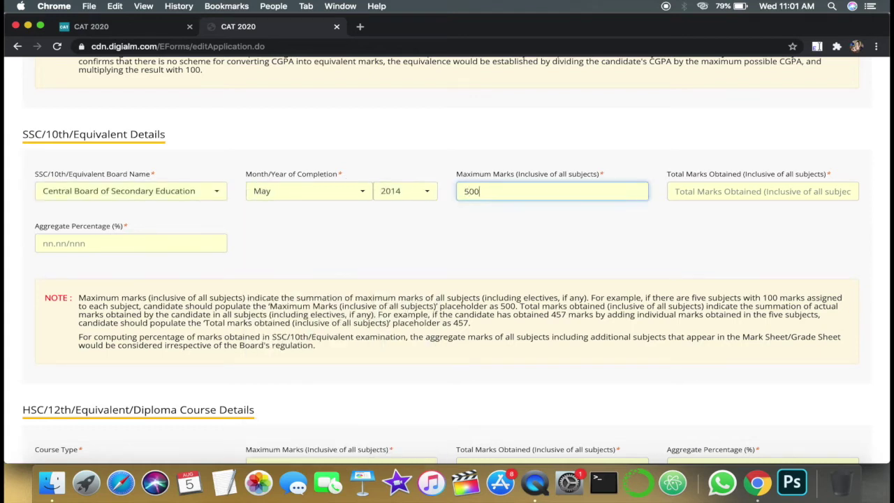
pyautogui.press('Tab')
pyautogui.write('480')
pyautogui.press('Tab')
pyautogui.write('9')
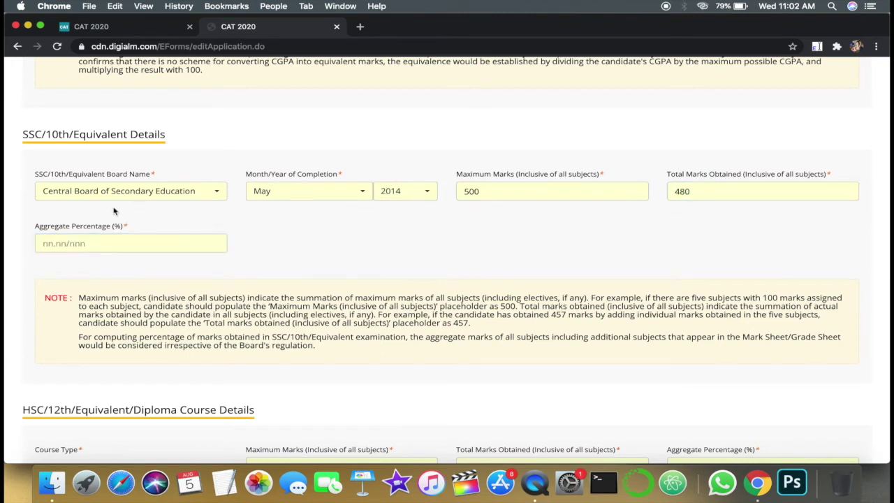
pyautogui.click(120, 242)
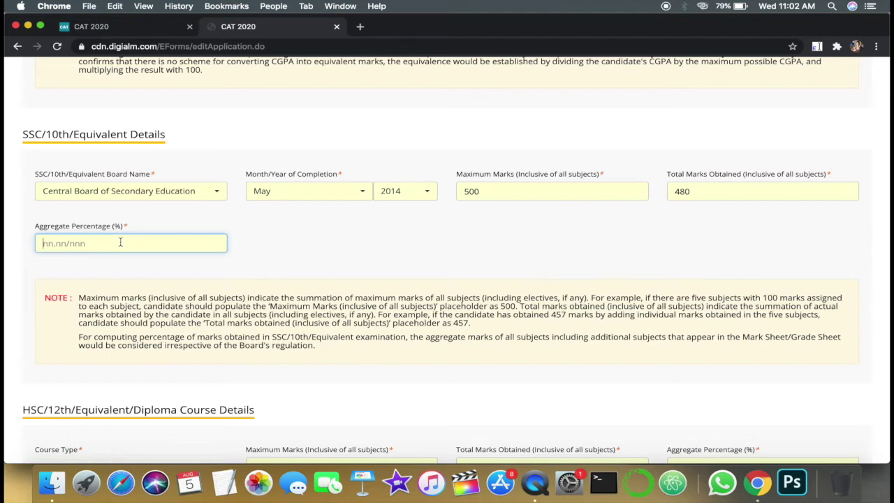
pyautogui.write('96.44')
pyautogui.press('BackSpace')
pyautogui.write('0')
pyautogui.press('BackSpace')
pyautogui.press('BackSpace')
pyautogui.press('BackSpace')
pyautogui.press('BackSpace')
pyautogui.press('BackSpace')
pyautogui.write('74.60')
pyautogui.press('BackSpace')
pyautogui.press('BackSpace')
pyautogui.press('BackSpace')
pyautogui.press('BackSpace')
pyautogui.press('BackSpace')
pyautogui.write('96.00')
pyautogui.click(311, 261)
# Choose 12th/Equivalent with Central Board of Secondary Education, May 2016, Science discipline.
pyautogui.scroll(-7, 311, 261)
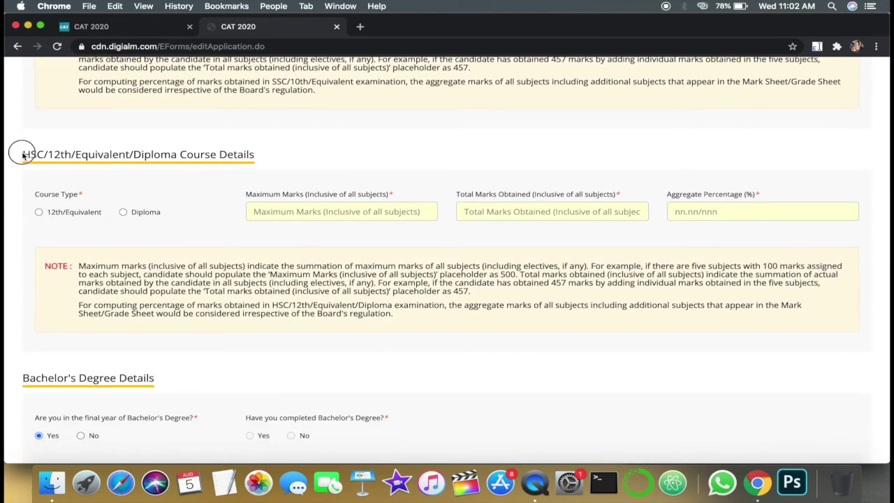
pyautogui.moveTo(24, 151); pyautogui.dragTo(200, 170)
pyautogui.click(202, 174)
pyautogui.click(52, 213)
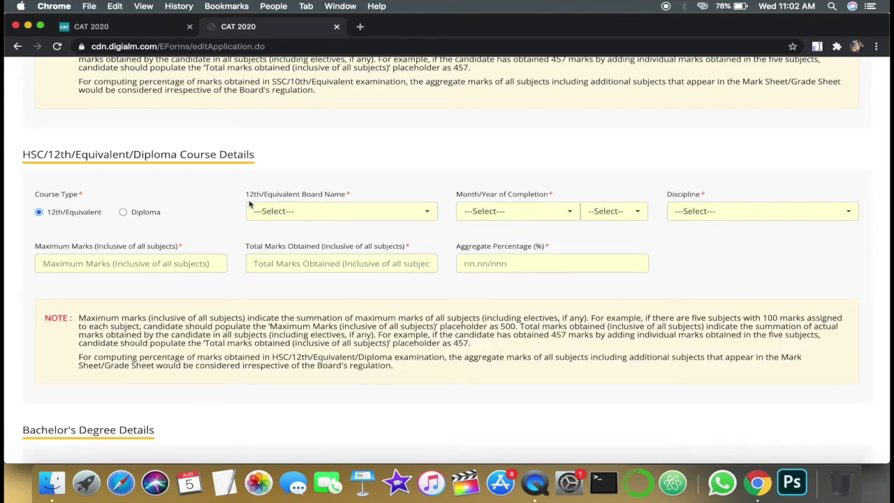
pyautogui.click(309, 214)
pyautogui.write('cent')
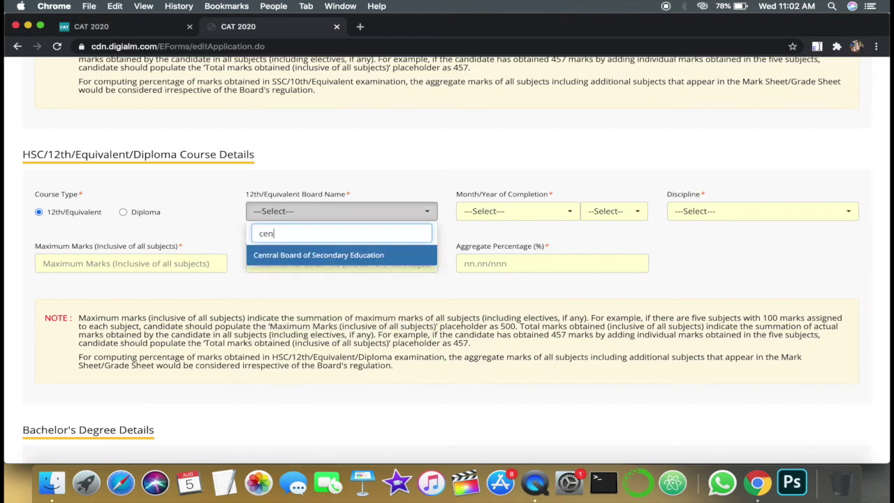
pyautogui.press('Return')
pyautogui.click(517, 210)
pyautogui.click(512, 357)
pyautogui.click(613, 210)
pyautogui.click(619, 314)
pyautogui.click(761, 211)
# Enter 12th marks: maximum 500, obtained 400, aggregate 80.00%.
pyautogui.click(690, 313)
pyautogui.press('Tab')
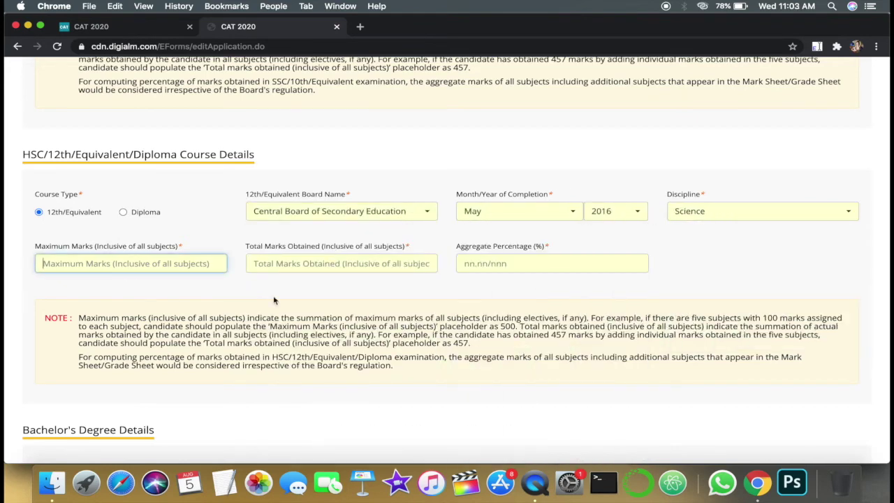
pyautogui.write('500')
pyautogui.press('Tab')
pyautogui.write('400')
pyautogui.press('Tab')
pyautogui.write('80.00')
pyautogui.scroll(-5, 147, 139)
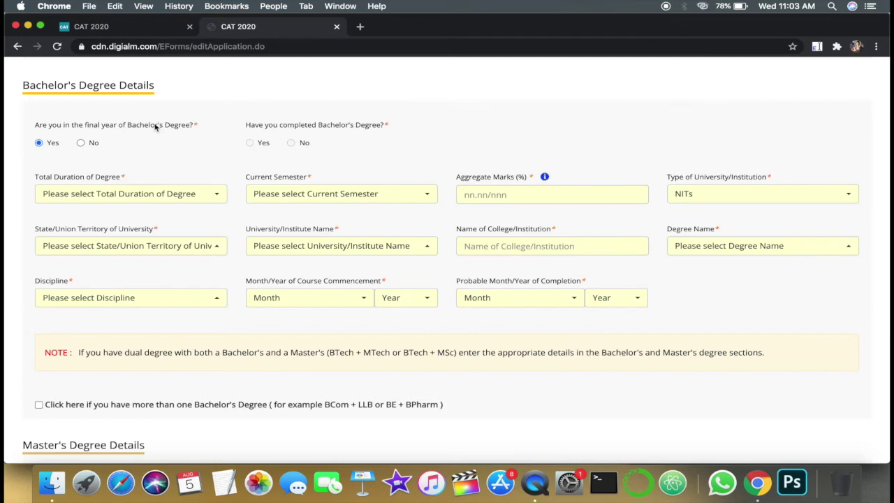
# Highlight the final-year and completed-degree Bachelor's questions for emphasis.
pyautogui.moveTo(47, 127); pyautogui.dragTo(197, 132)
pyautogui.click(171, 157)
pyautogui.moveTo(260, 126); pyautogui.dragTo(380, 126)
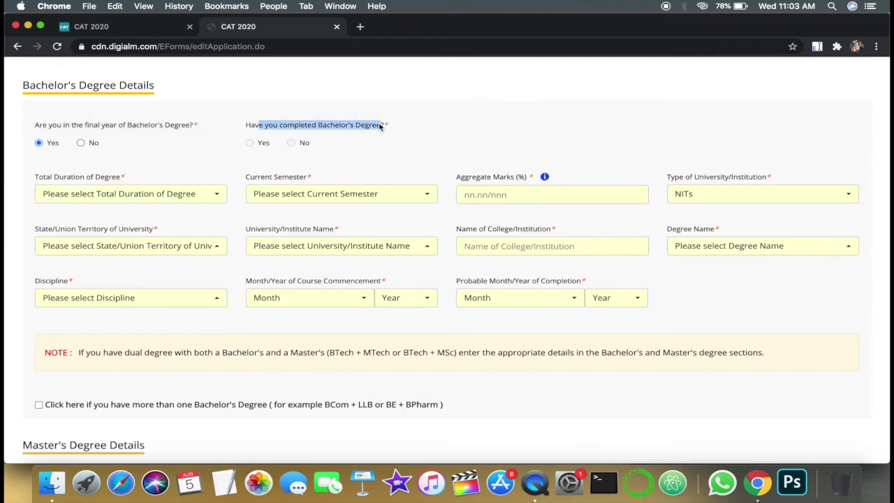
pyautogui.click(385, 136)
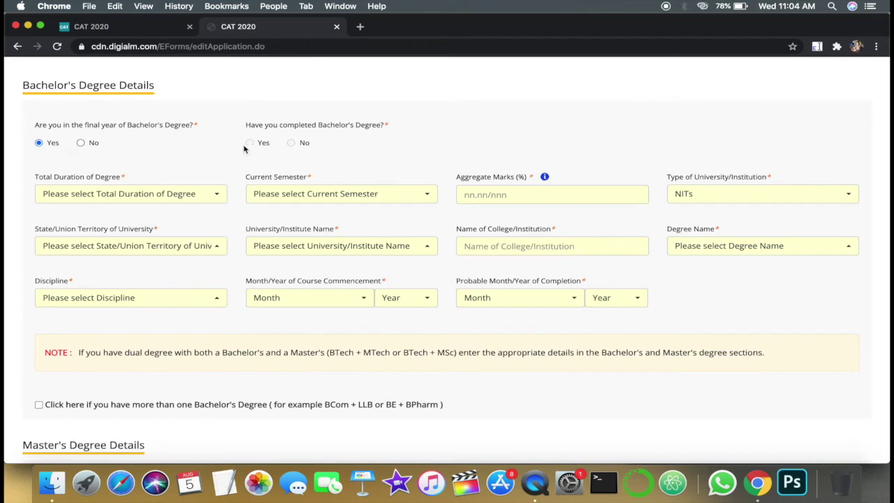
pyautogui.scroll(-2, 187, 165)
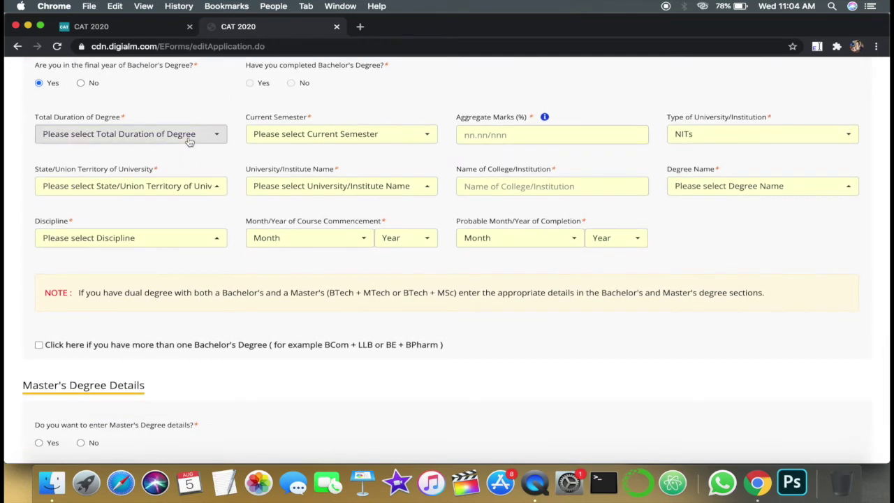
# Set the degree duration to 4 Years and the current semester to Semester-8.
pyautogui.click(189, 139)
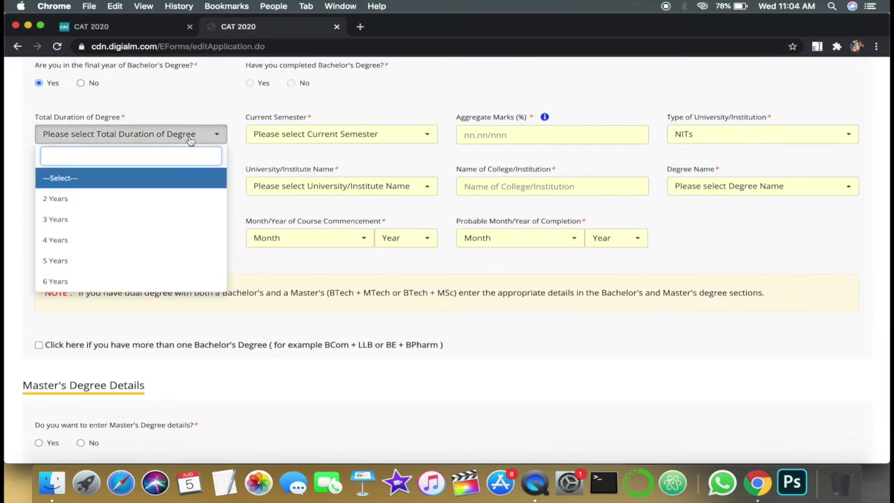
pyautogui.click(110, 241)
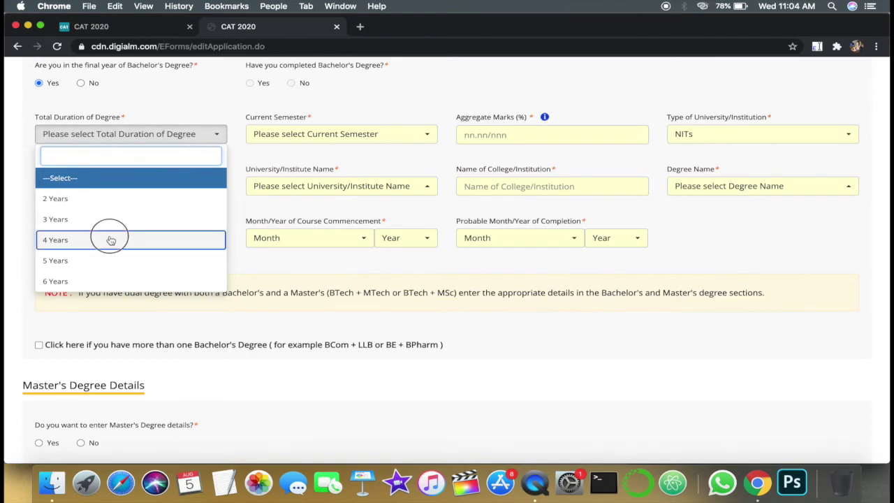
pyautogui.click(346, 134)
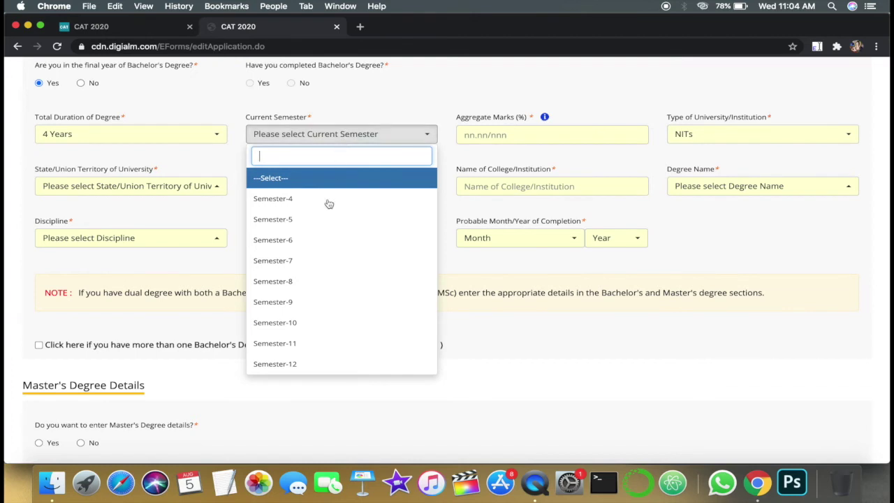
pyautogui.click(330, 282)
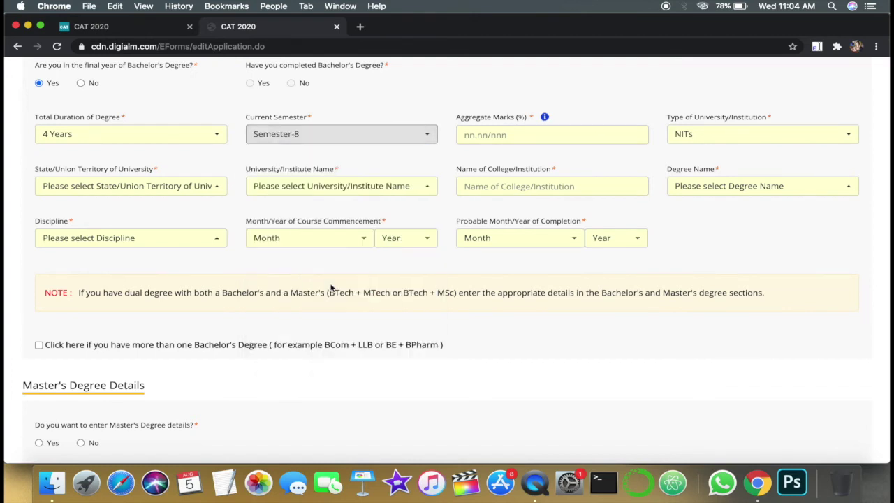
# Enter 8.54 as aggregate marks, then dismiss the percentage and not-eligible warnings.
pyautogui.click(591, 135)
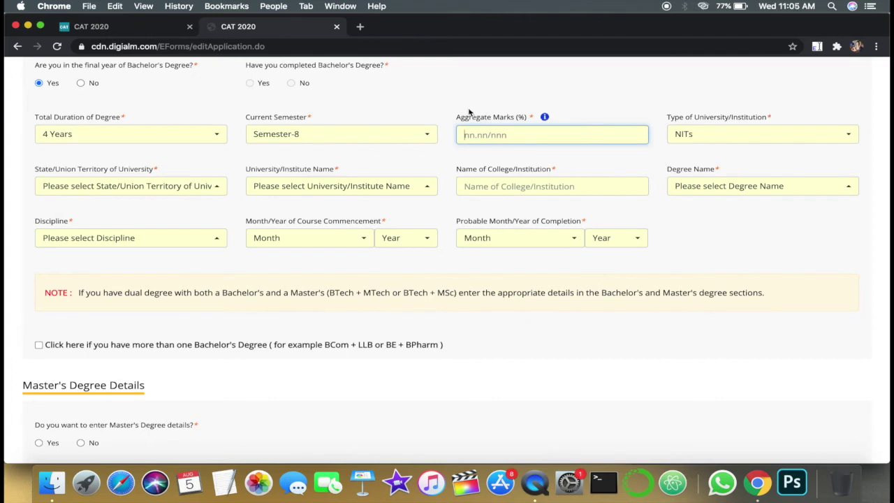
pyautogui.moveTo(455, 121); pyautogui.dragTo(537, 123)
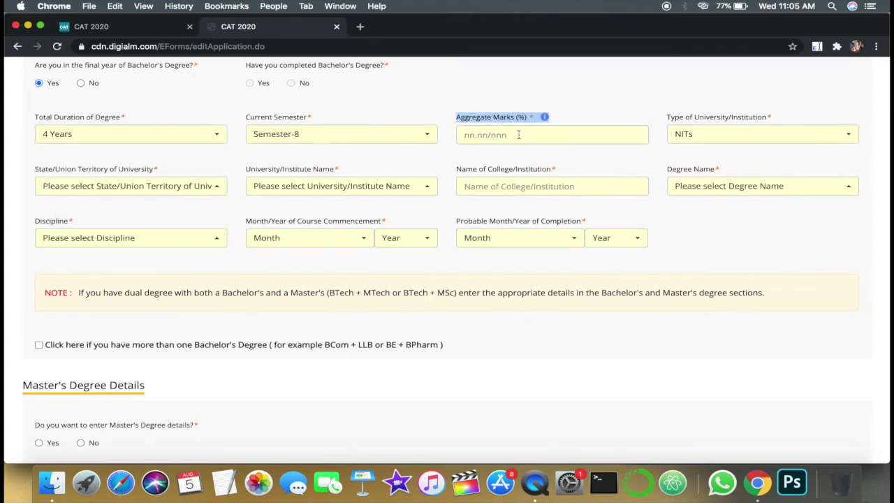
pyautogui.click(559, 122)
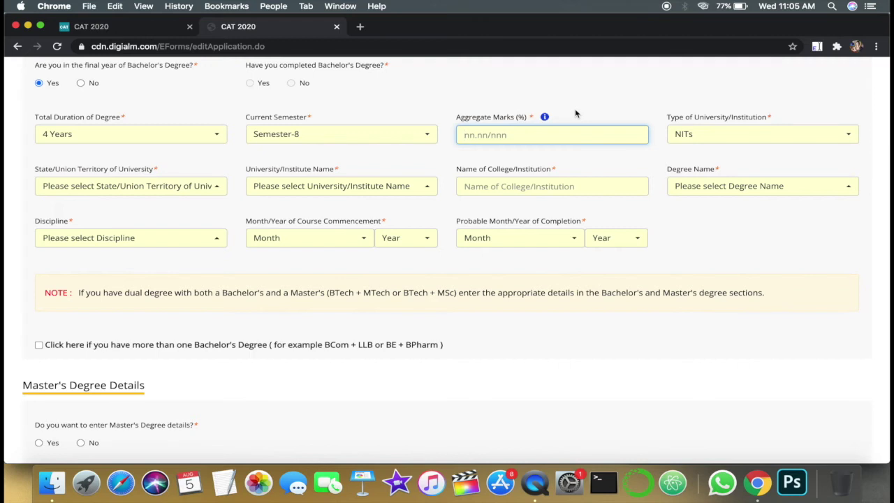
pyautogui.write('8.54')
pyautogui.click(569, 106)
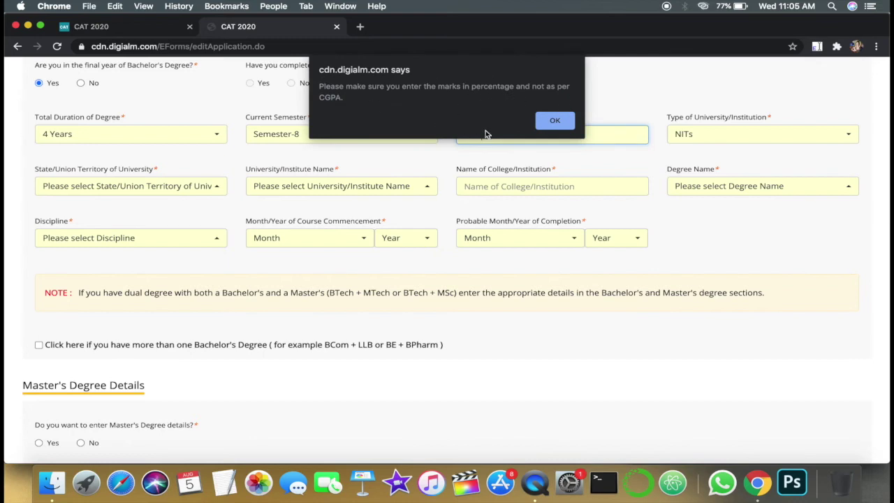
pyautogui.click(546, 121)
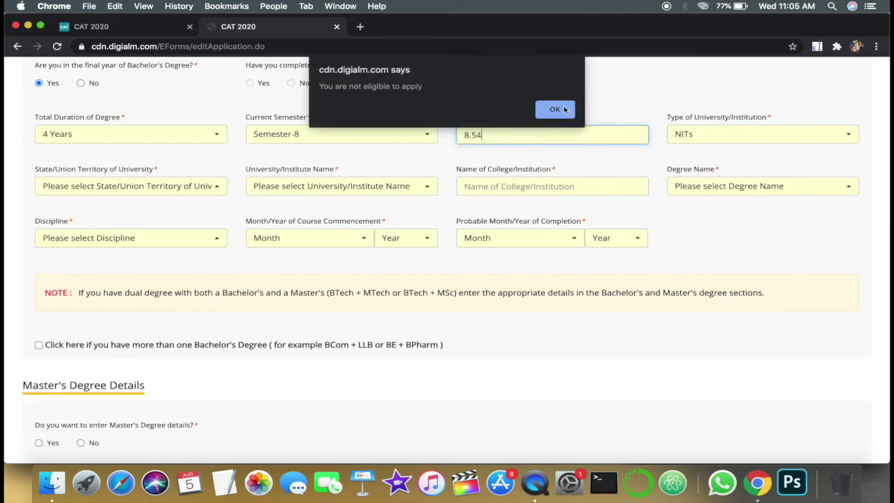
pyautogui.click(561, 110)
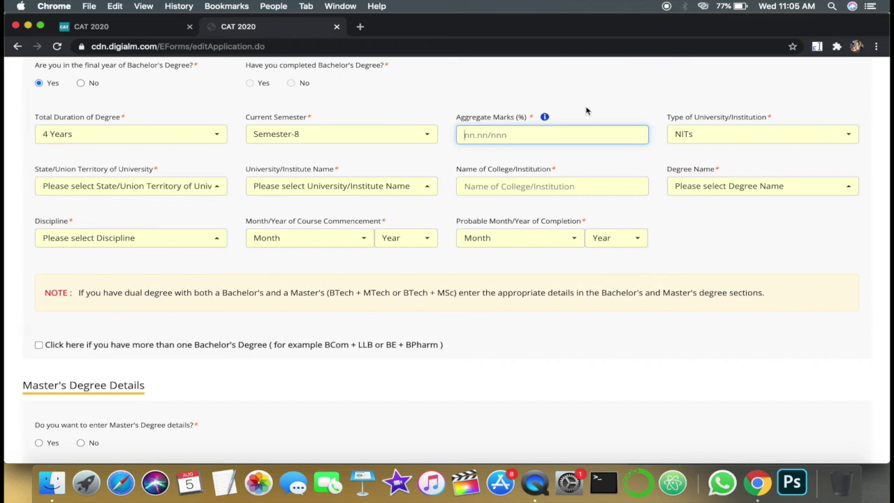
# Enter 80.45 as the aggregate marks and keep NITs as the institution type.
pyautogui.write('80.45')
pyautogui.click(568, 112)
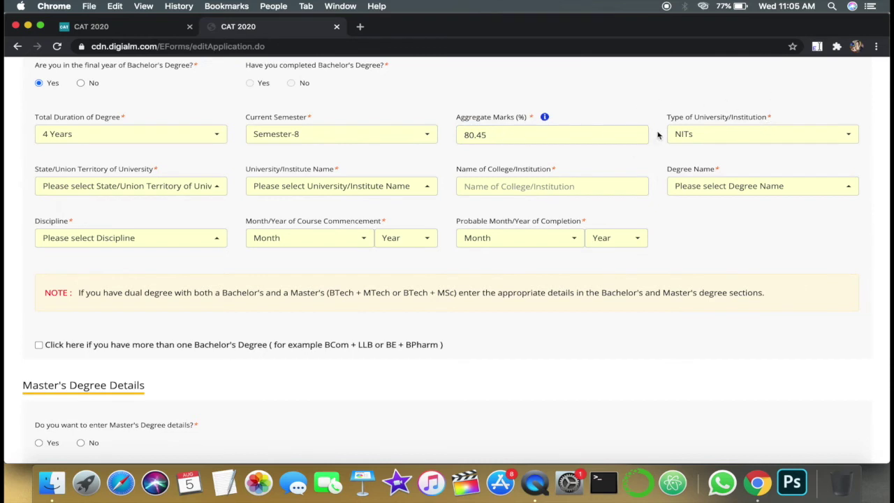
pyautogui.click(754, 134)
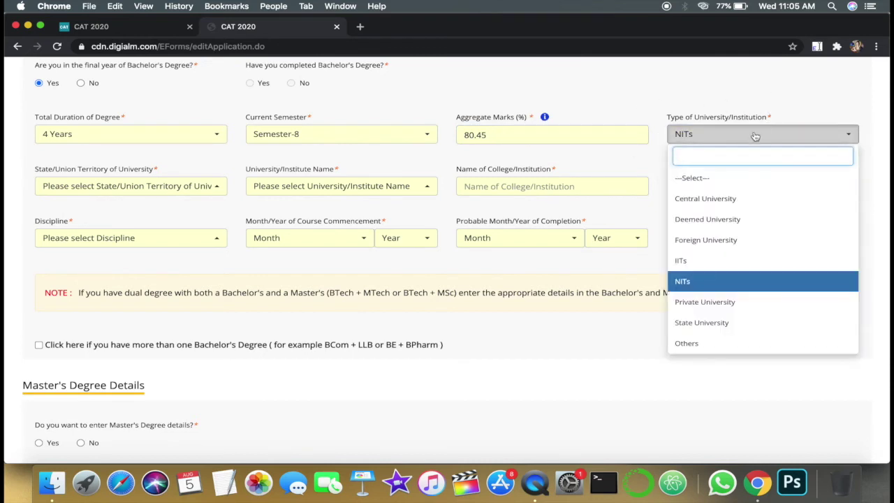
pyautogui.scroll(-1, 698, 325)
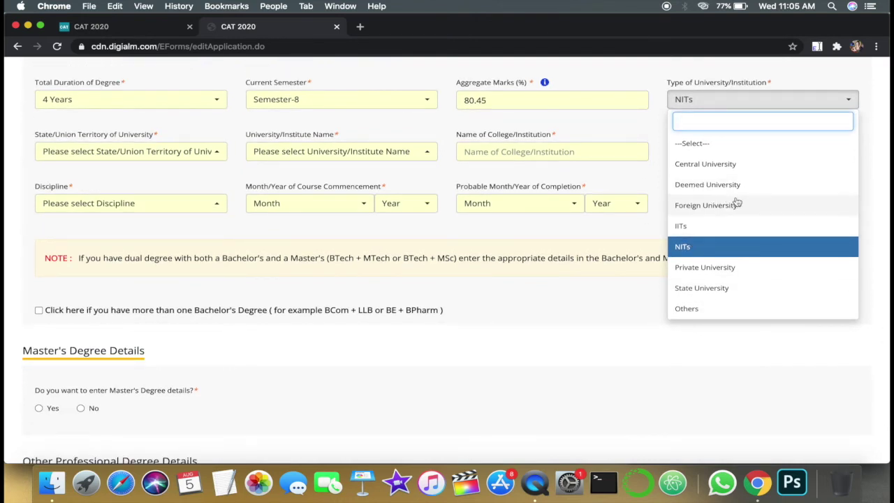
pyautogui.click(698, 248)
pyautogui.scroll(1, 192, 190)
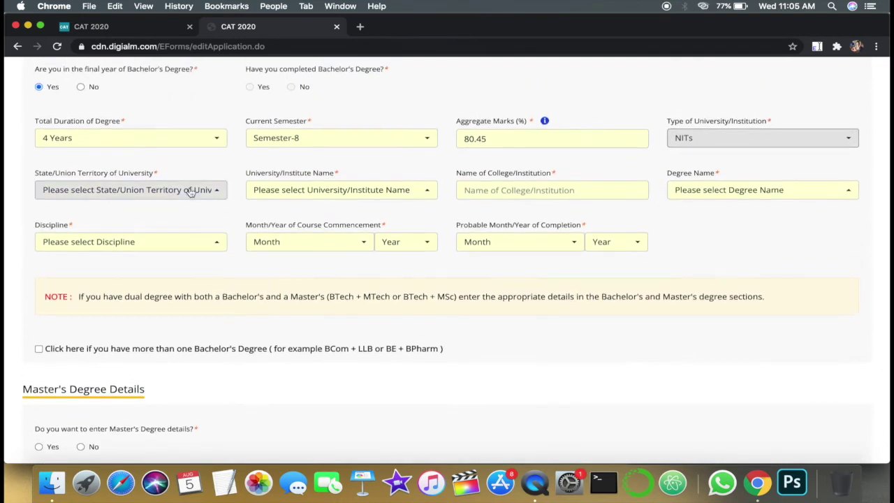
# Choose Himachal Pradesh and NIT Hamirpur, and name the college 'National Institute of Technology Hamirpur'.
pyautogui.click(190, 189)
pyautogui.write('him')
pyautogui.click(146, 242)
pyautogui.click(425, 190)
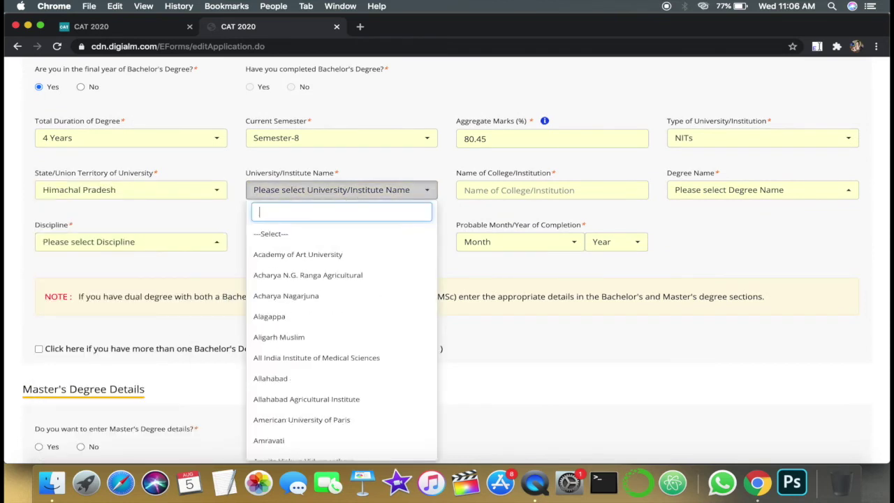
pyautogui.write('hami')
pyautogui.click(344, 241)
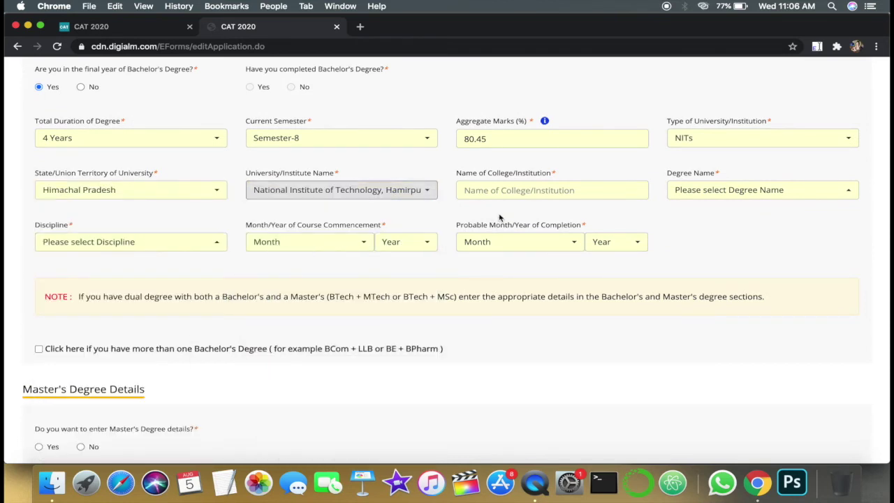
pyautogui.click(544, 187)
pyautogui.write('Na')
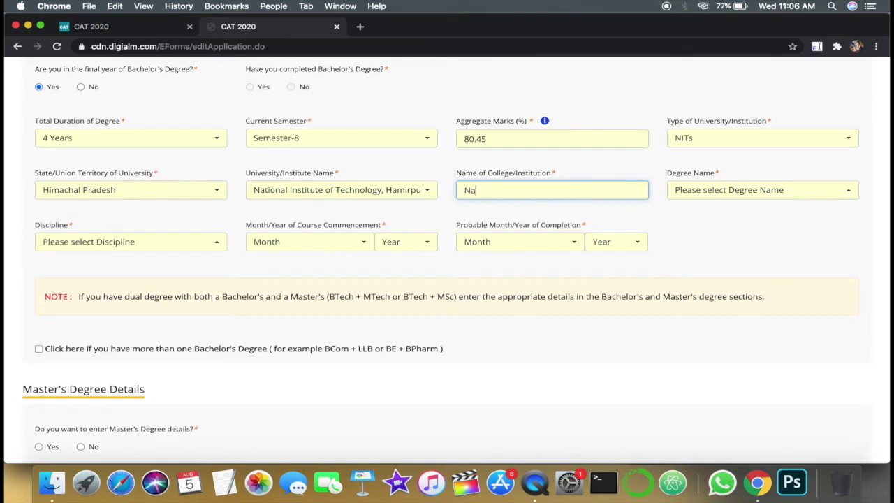
pyautogui.write('tional Institute of Technology Ha')
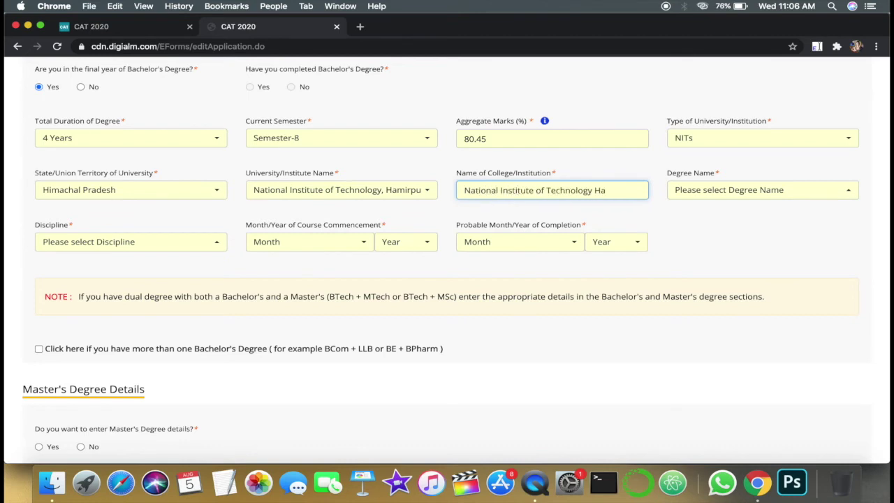
pyautogui.write('mirpur')
# Set the degree to BTECH with Computer Science as the discipline.
pyautogui.click(771, 192)
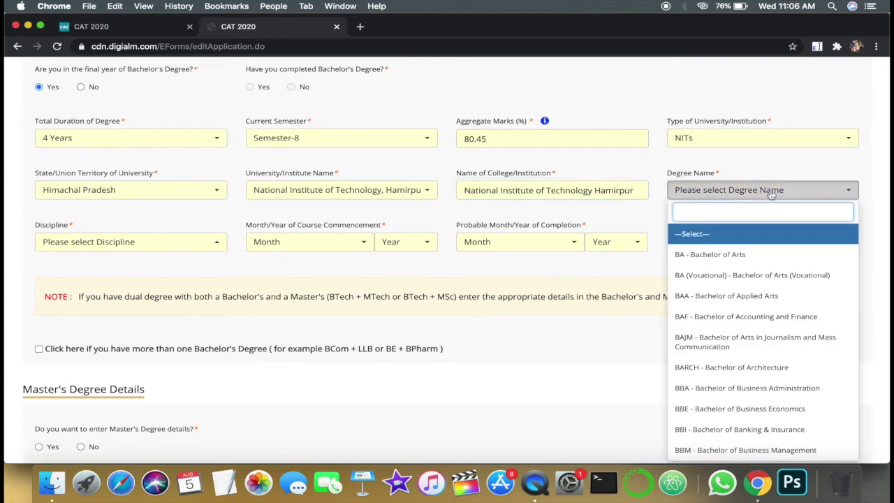
pyautogui.write('bt')
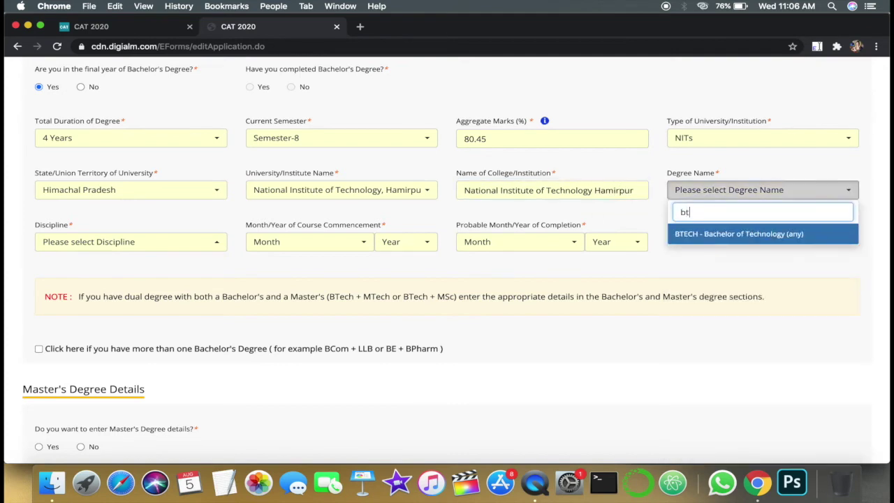
pyautogui.click(735, 235)
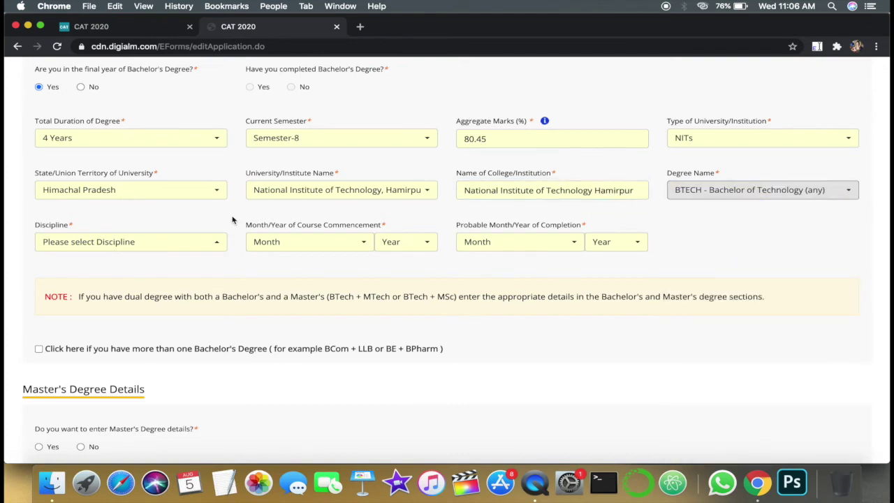
pyautogui.click(154, 241)
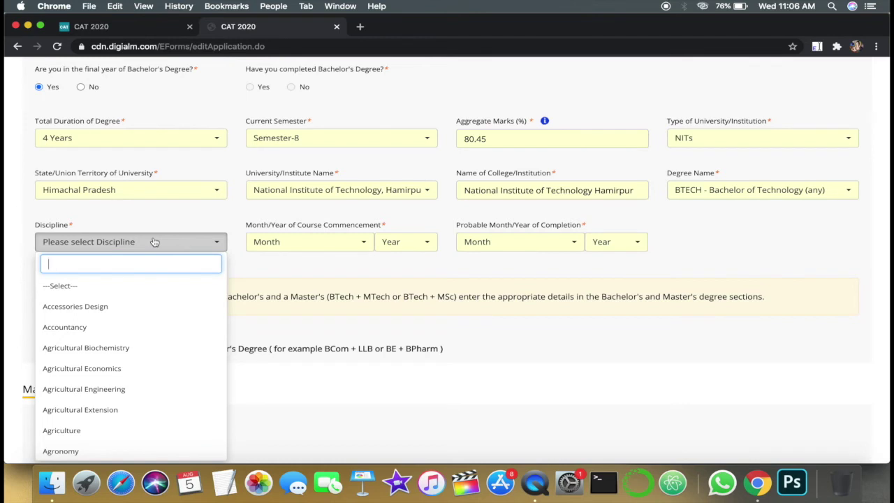
pyautogui.write('comp')
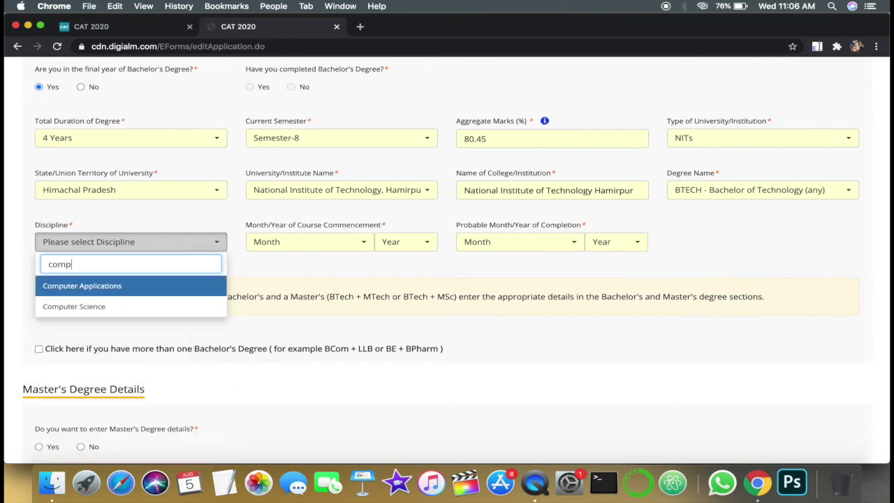
pyautogui.click(98, 307)
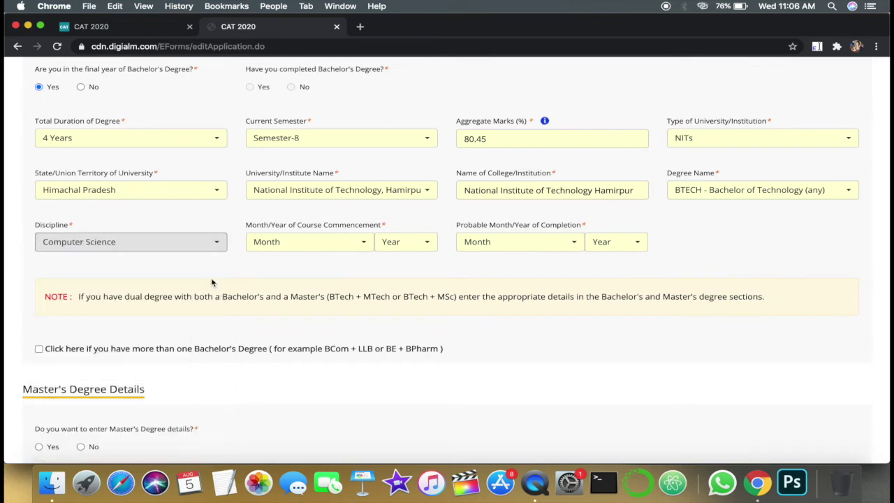
# Set the course start date to August 2016.
pyautogui.click(335, 243)
pyautogui.write('au')
pyautogui.press('Return')
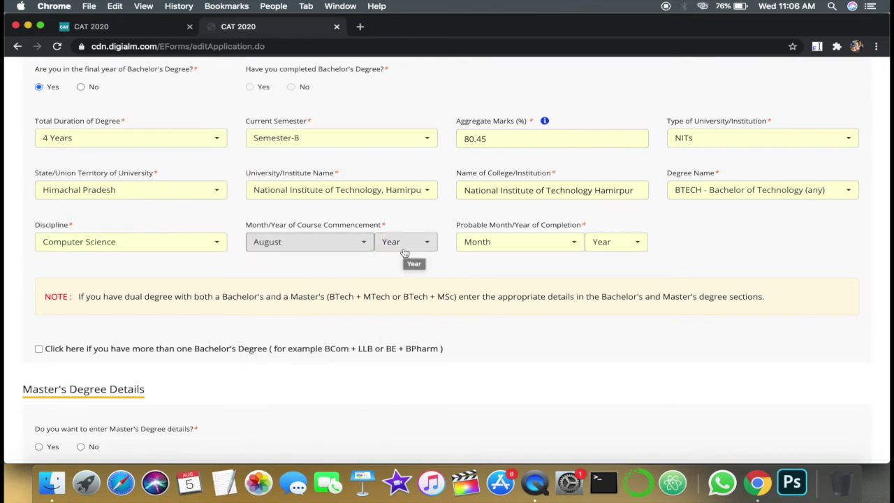
pyautogui.click(407, 244)
pyautogui.write('2016')
pyautogui.click(410, 287)
pyautogui.click(499, 268)
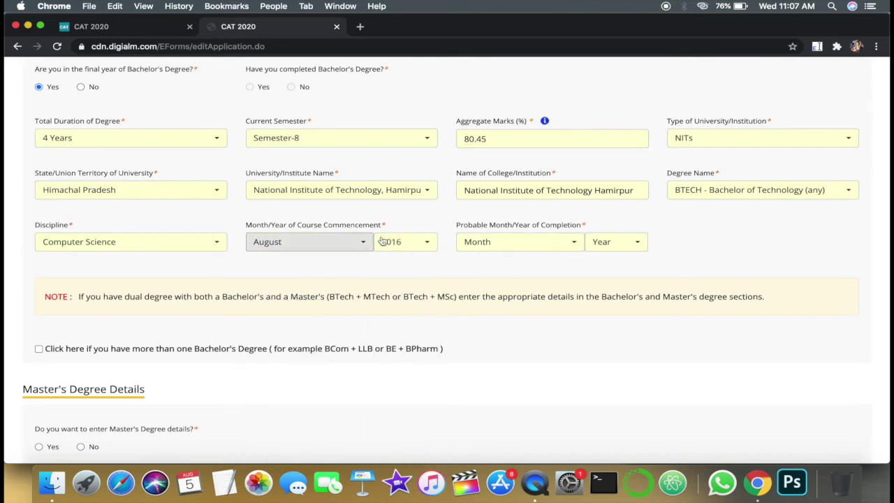
# Set the course completion date to August 2020.
pyautogui.click(538, 245)
pyautogui.write('aug')
pyautogui.click(534, 289)
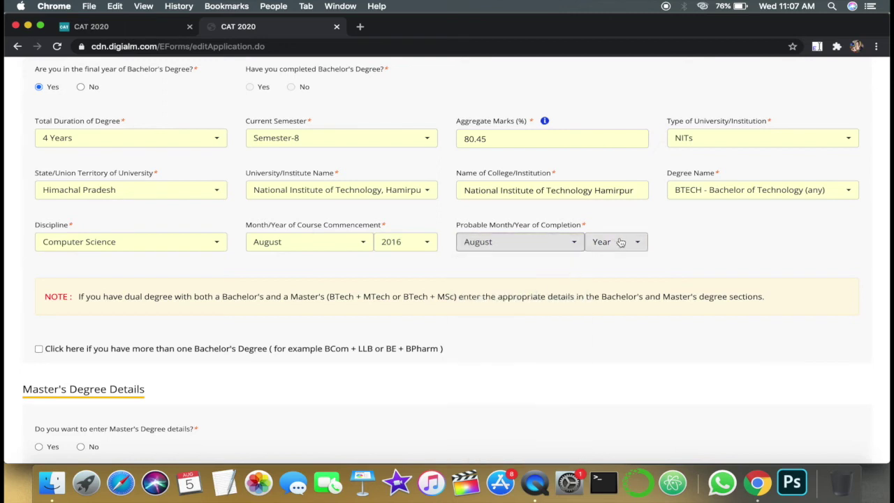
pyautogui.click(619, 241)
pyautogui.write('2020')
pyautogui.click(606, 261)
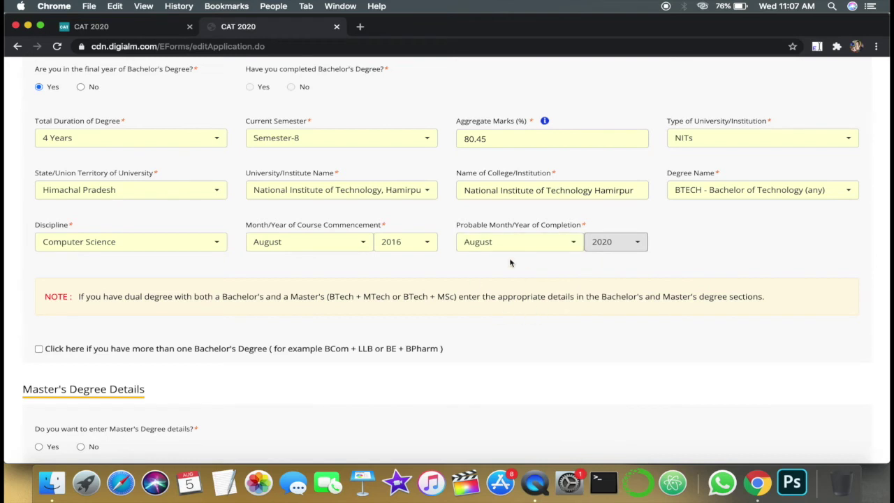
pyautogui.scroll(-3, 510, 259)
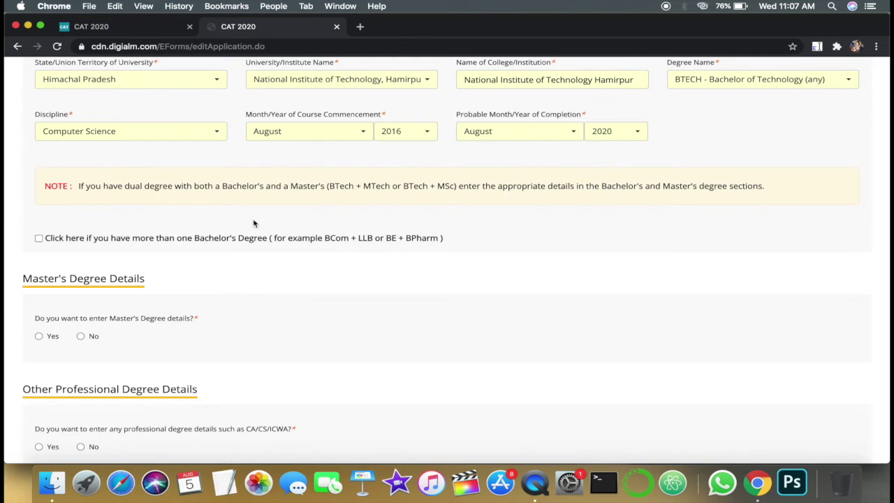
# Add a second Bachelor's degree section, then remove it again.
pyautogui.click(40, 238)
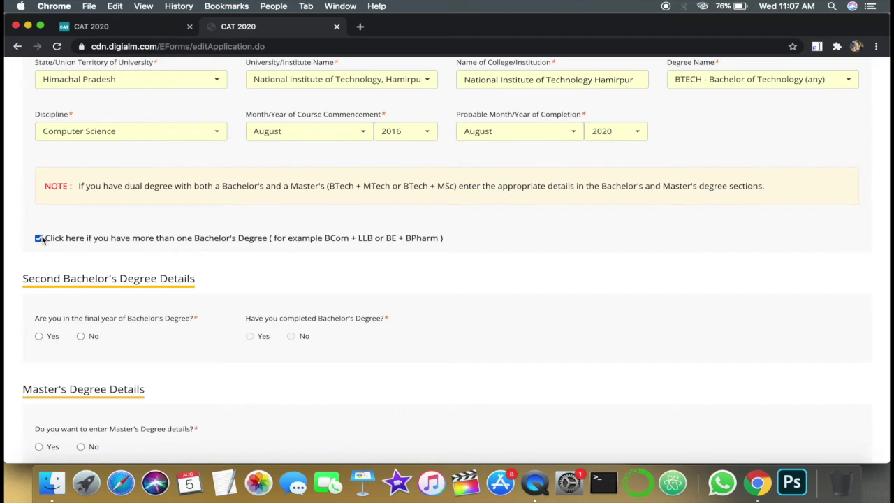
pyautogui.click(39, 238)
pyautogui.scroll(-3, 42, 239)
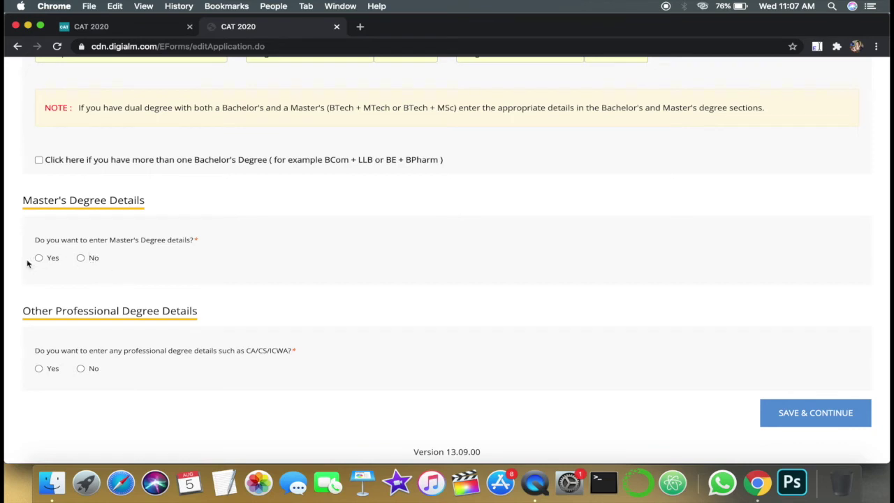
# Answer No for Master's and professional degree details and save the academics.
pyautogui.click(80, 257)
pyautogui.scroll(-1, 122, 308)
pyautogui.click(80, 367)
pyautogui.click(791, 412)
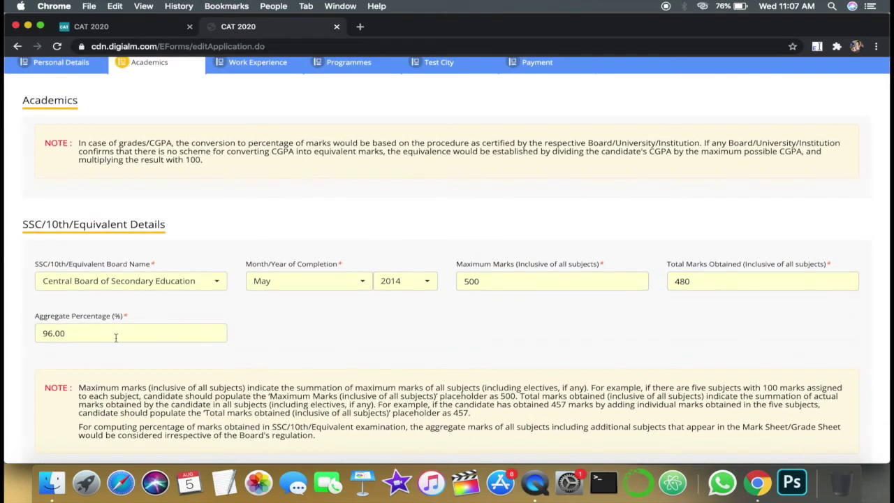
pyautogui.scroll(-20, 507, 360)
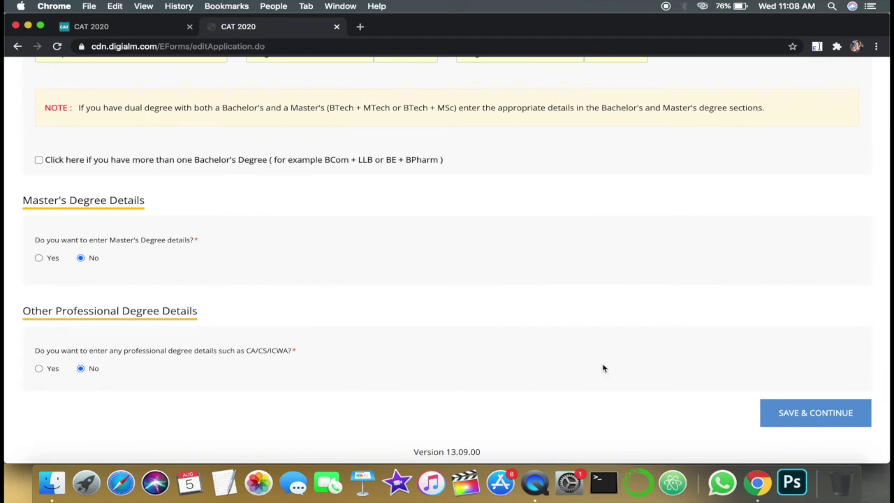
pyautogui.click(784, 413)
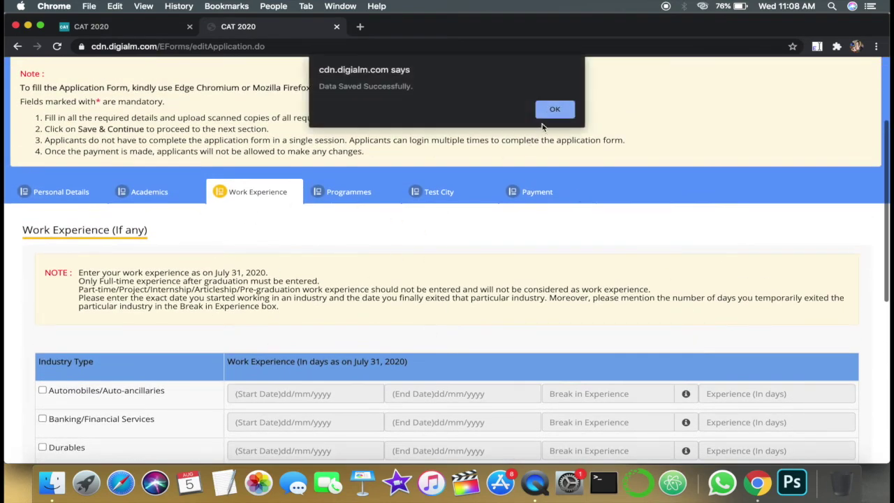
# Dismiss the save notice, review the empty Work Experience form, and save it without entries.
pyautogui.click(555, 110)
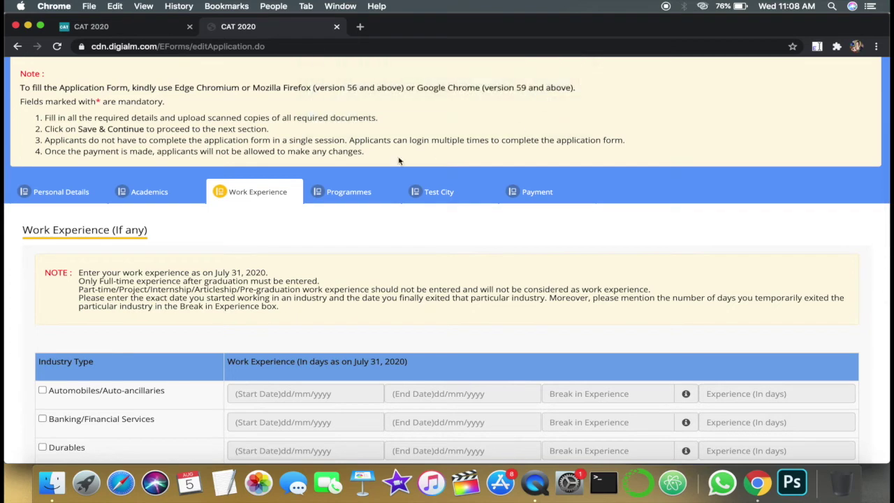
pyautogui.scroll(-2, 427, 277)
pyautogui.scroll(-1, 427, 277)
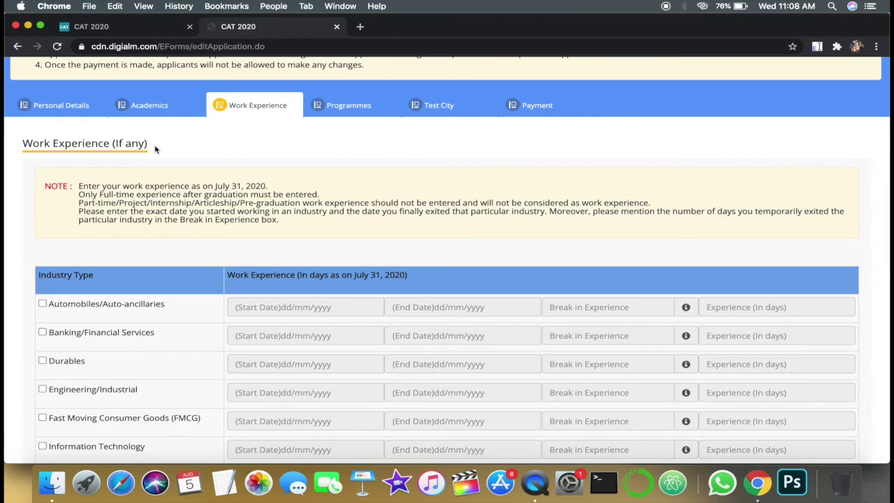
pyautogui.moveTo(149, 143); pyautogui.dragTo(112, 143)
pyautogui.click(177, 148)
pyautogui.moveTo(216, 187); pyautogui.dragTo(297, 190)
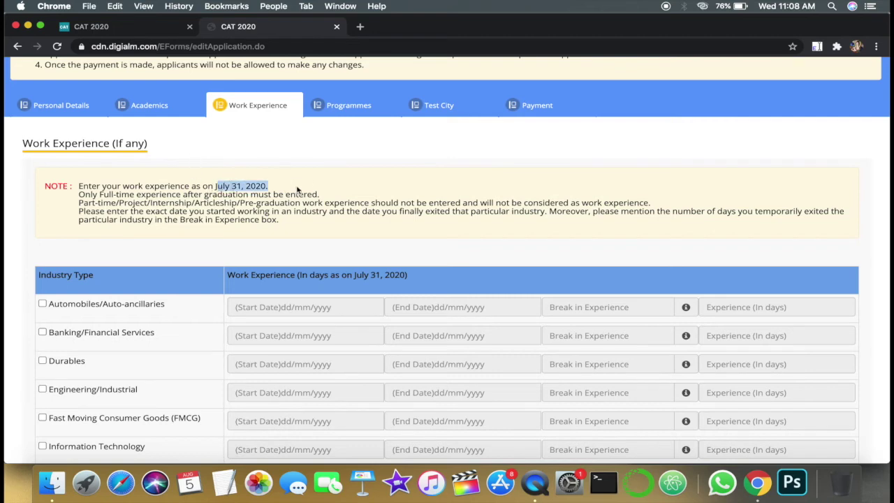
pyautogui.click(296, 189)
pyautogui.scroll(-5, 293, 189)
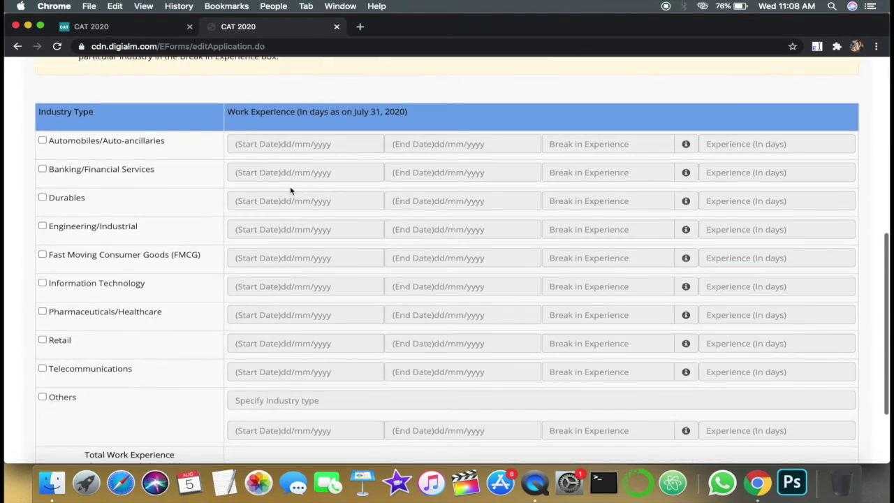
pyautogui.scroll(-3, 535, 297)
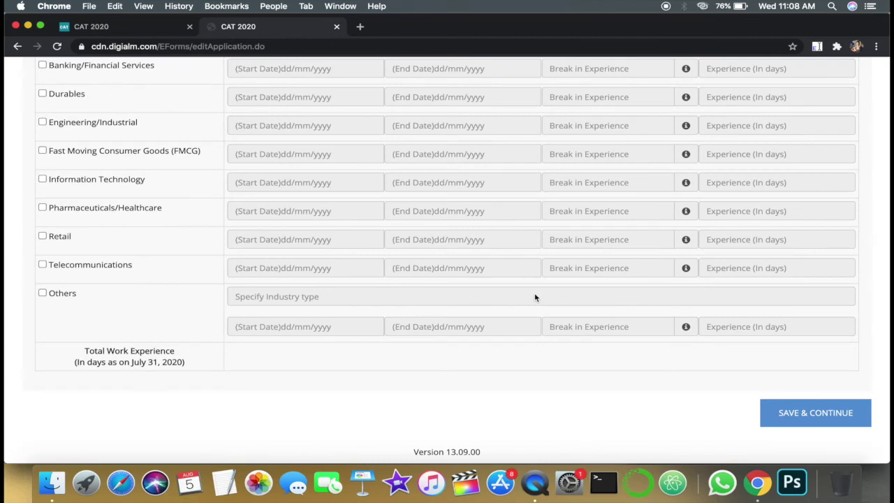
pyautogui.scroll(6, 534, 297)
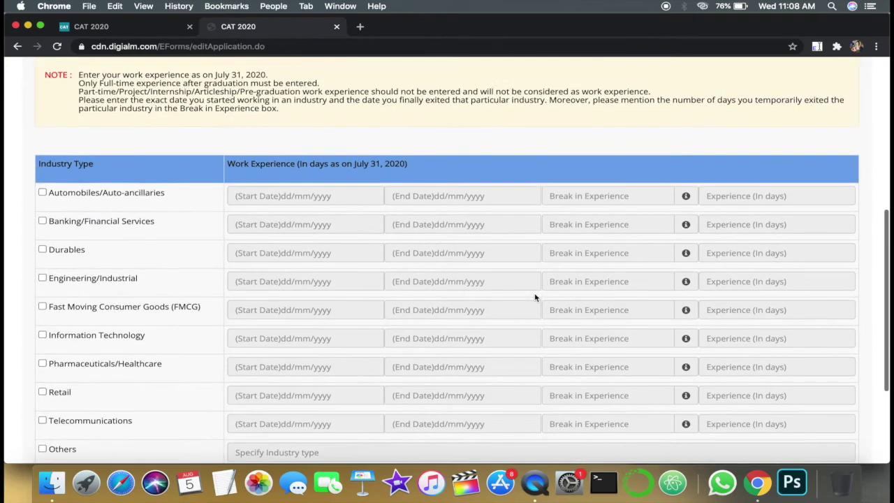
pyautogui.scroll(-6, 672, 383)
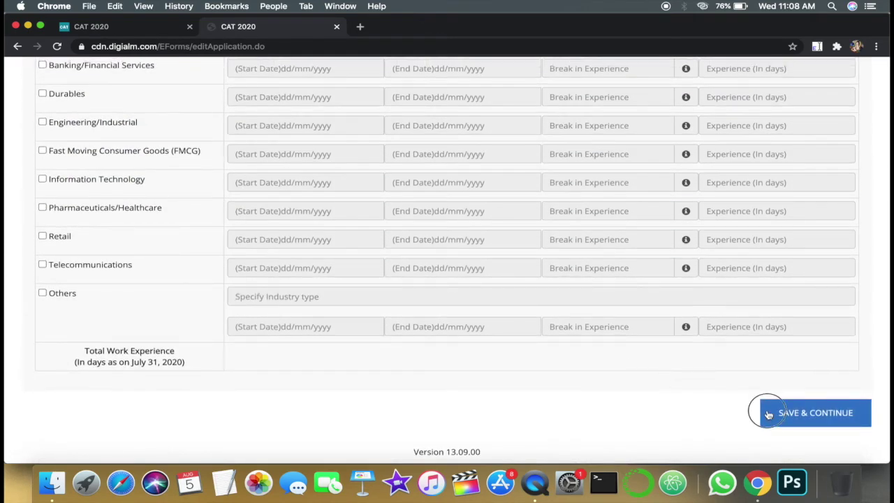
pyautogui.click(765, 414)
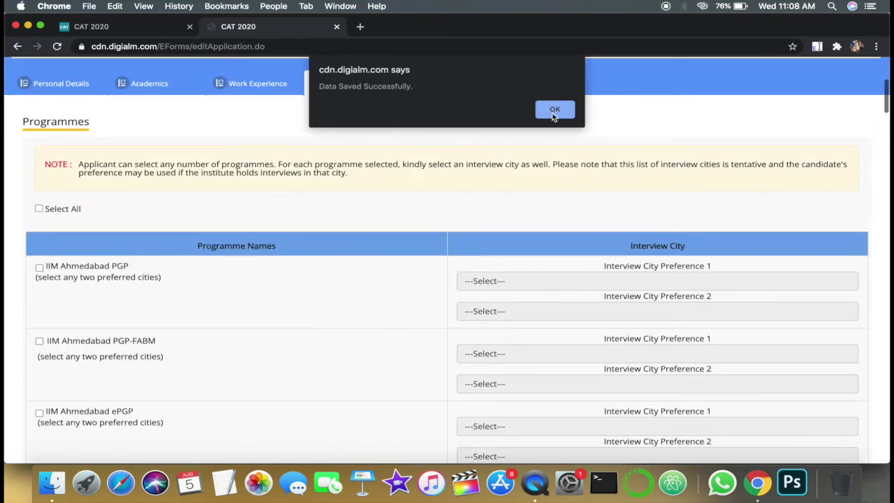
# Dismiss the save notice, browse the programme list, and tick IIM Ahmedabad PGP.
pyautogui.click(553, 113)
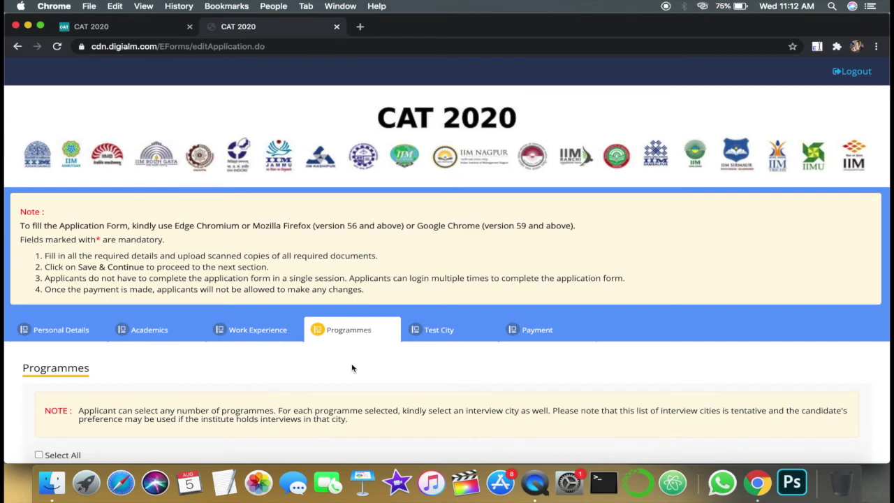
pyautogui.scroll(-5, 352, 368)
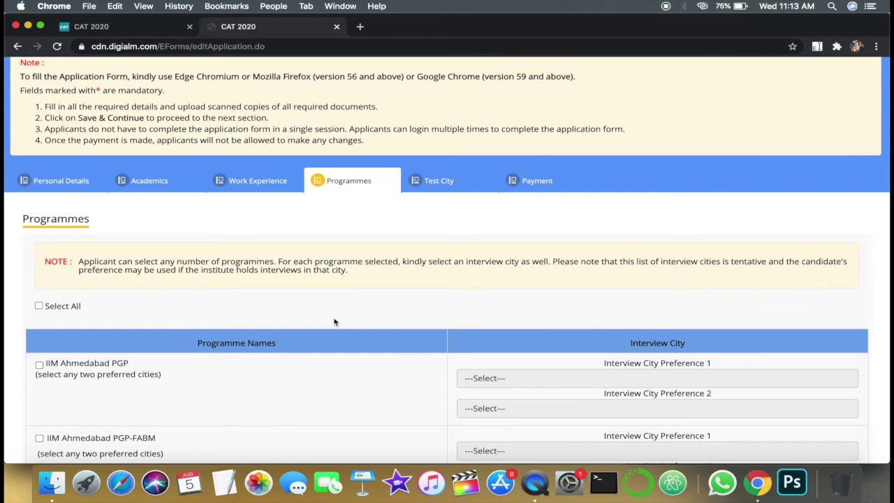
pyautogui.scroll(-5, 334, 321)
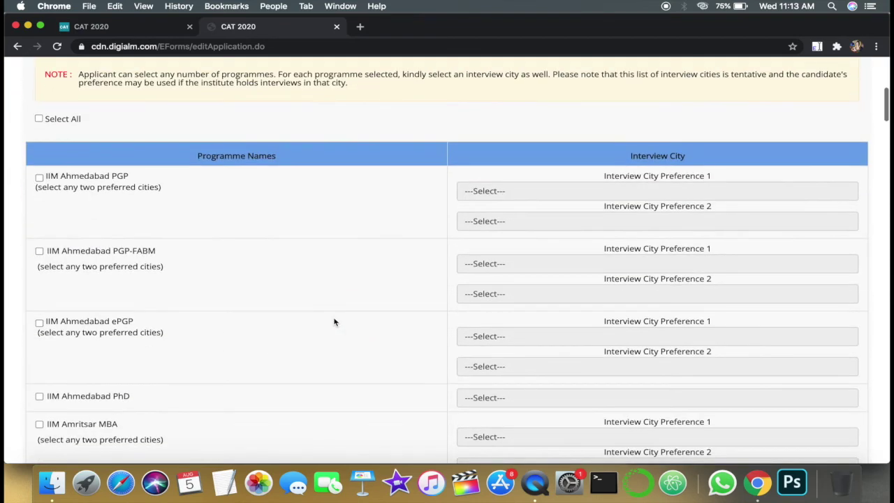
pyautogui.scroll(3, 334, 322)
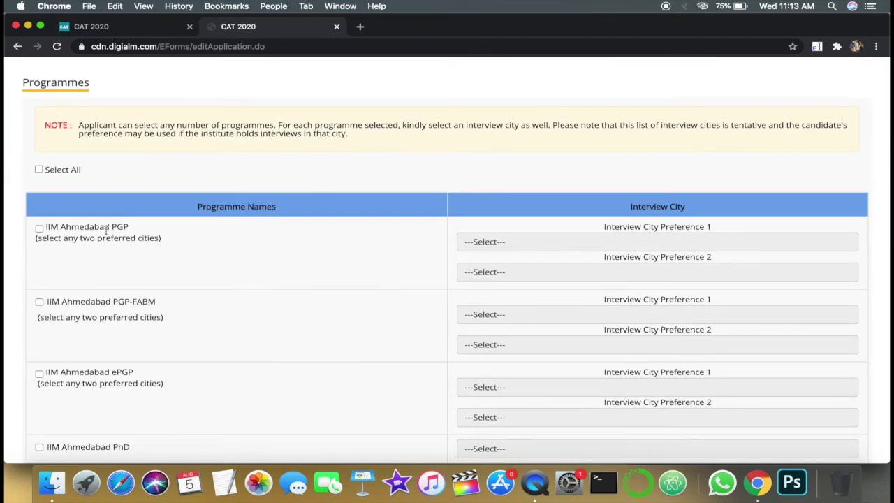
pyautogui.scroll(-5, 80, 359)
pyautogui.scroll(-15, 80, 360)
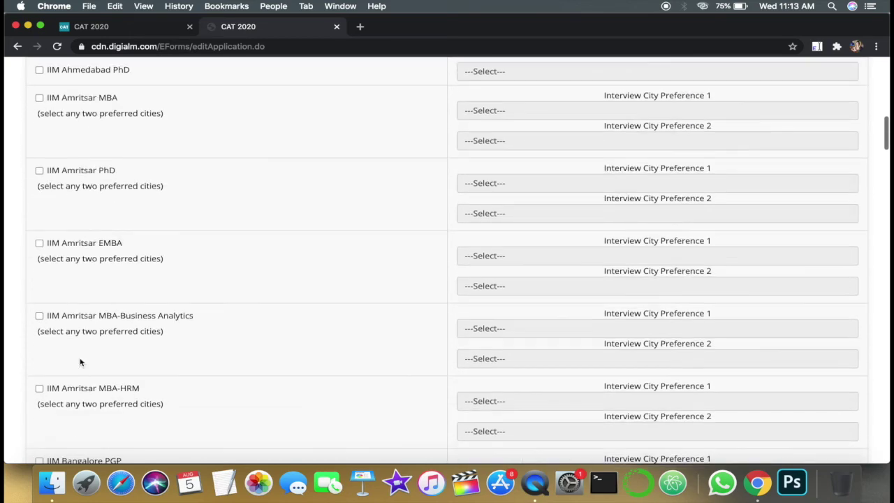
pyautogui.scroll(-4, 80, 362)
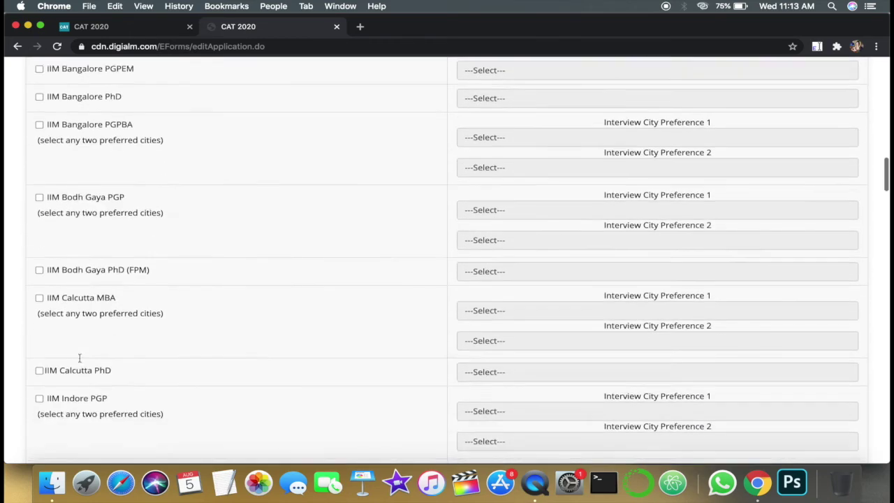
pyautogui.scroll(-1, 80, 362)
pyautogui.scroll(-3, 80, 362)
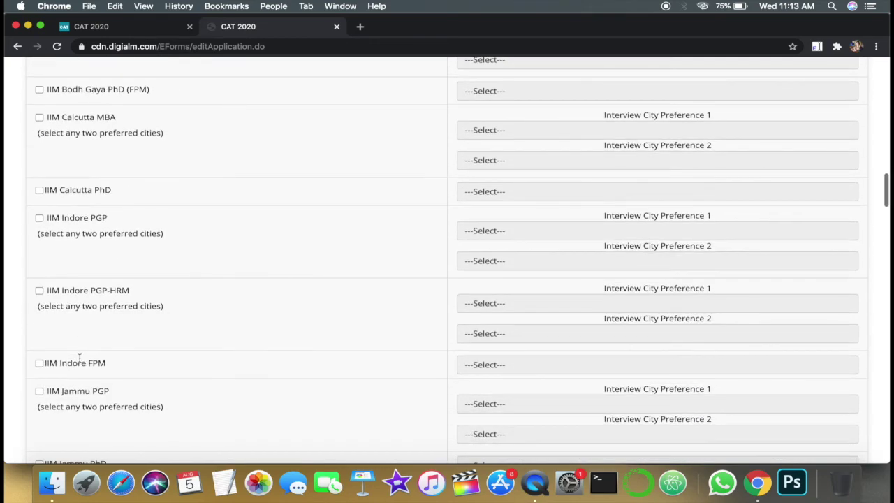
pyautogui.scroll(7, 80, 361)
pyautogui.scroll(15, 80, 359)
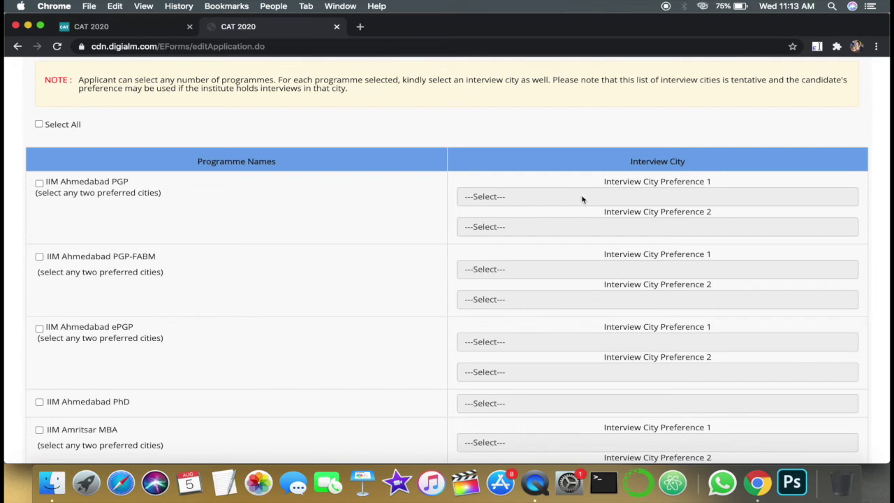
pyautogui.click(41, 186)
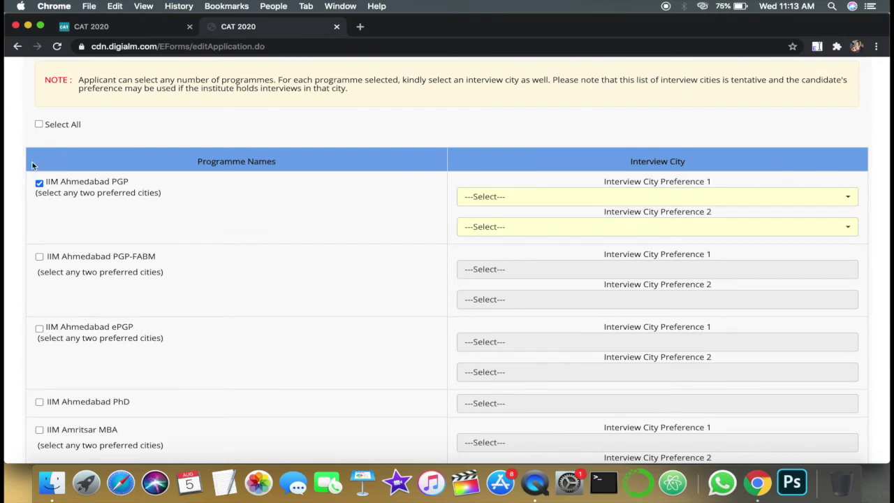
# Set IIM Ahmedabad PGP's interview cities to Ahmedabad first and Bengaluru second.
pyautogui.click(564, 203)
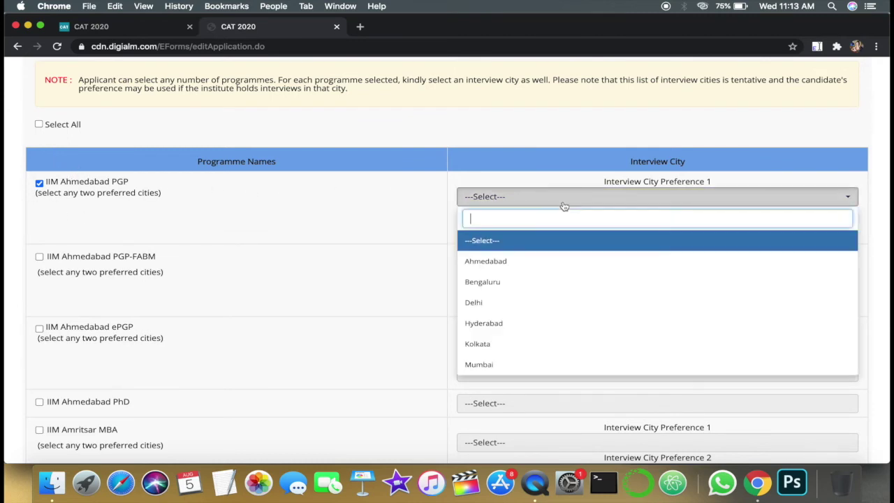
pyautogui.scroll(-2, 566, 279)
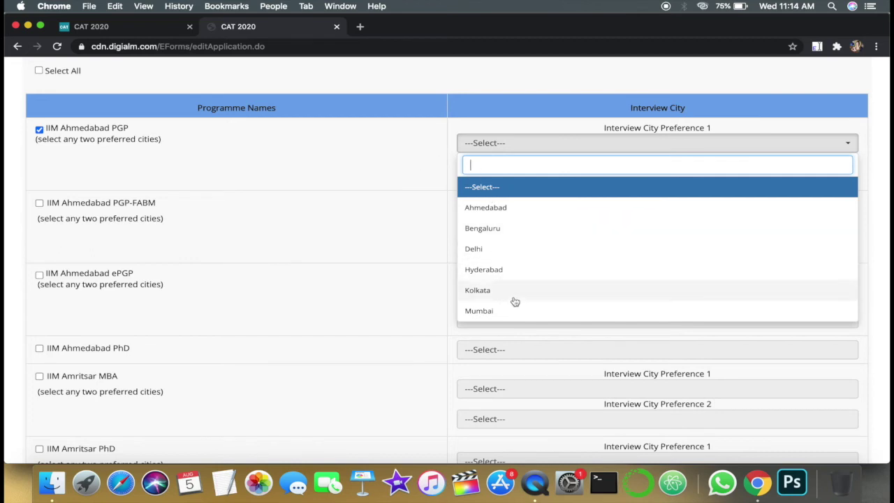
pyautogui.click(337, 175)
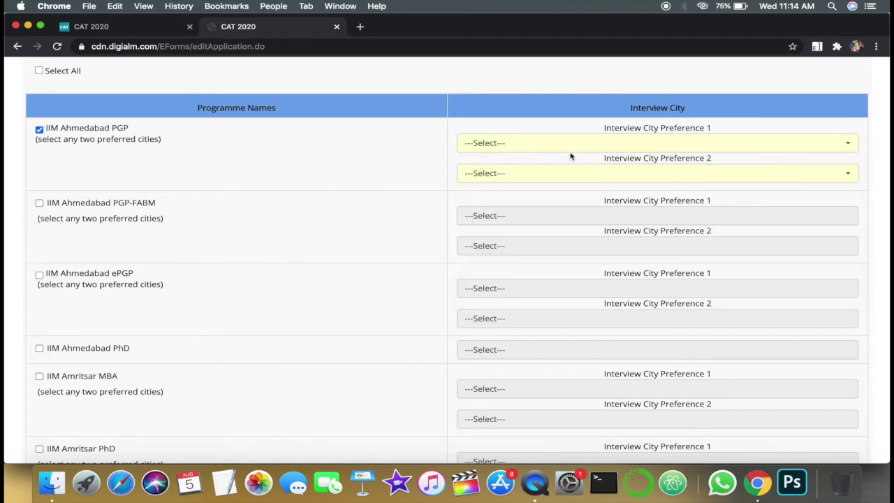
pyautogui.click(499, 144)
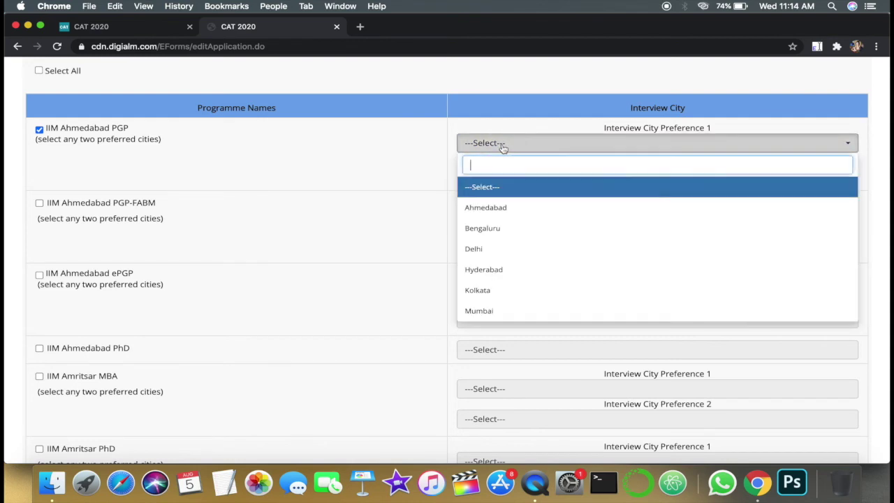
pyautogui.click(440, 147)
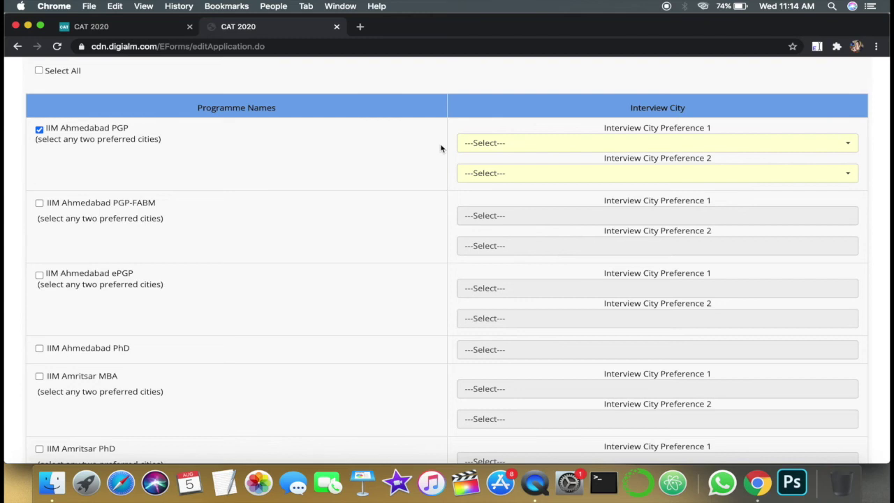
pyautogui.click(610, 144)
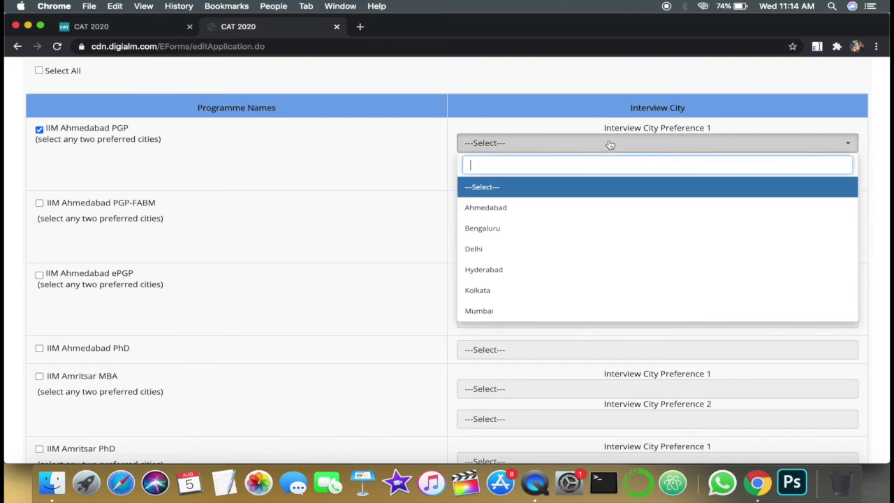
pyautogui.click(587, 208)
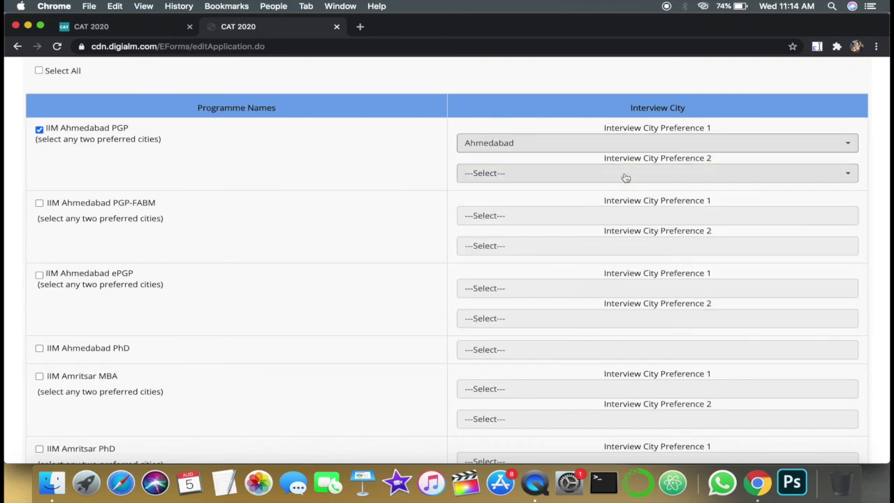
pyautogui.click(625, 177)
pyautogui.click(571, 262)
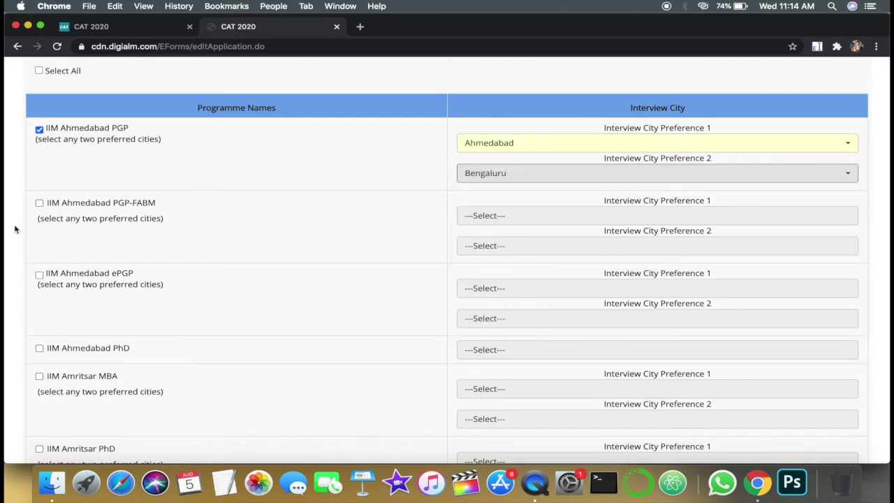
# Tick PGP-FABM with Bengaluru first and Ahmedabad second as interview cities.
pyautogui.click(40, 202)
pyautogui.click(629, 223)
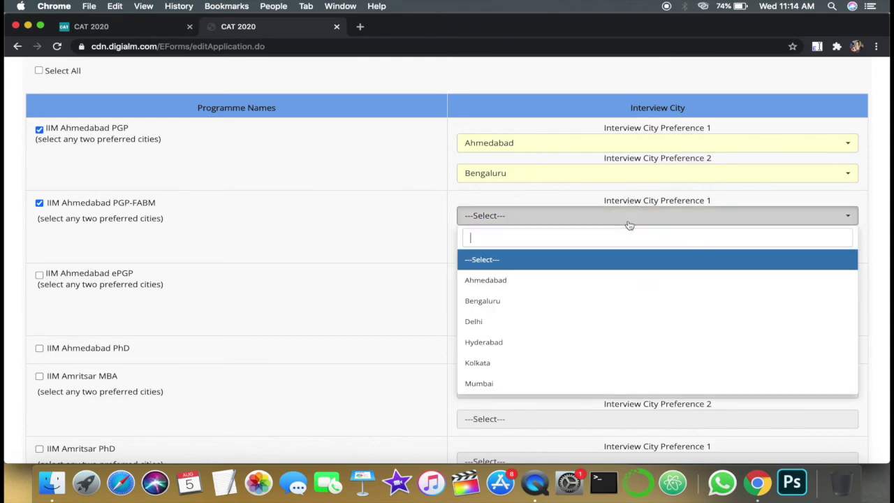
pyautogui.click(607, 300)
pyautogui.click(609, 247)
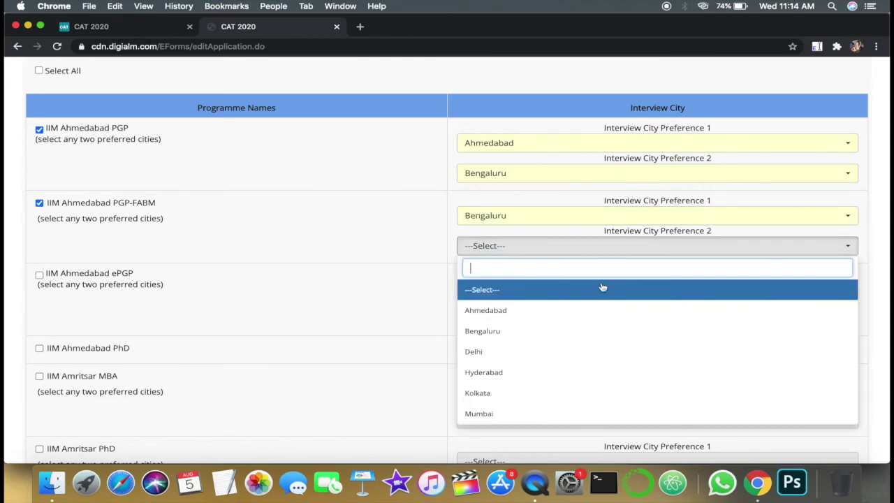
pyautogui.click(593, 309)
# Save the programme choices and continue to test cities.
pyautogui.scroll(-4, 593, 310)
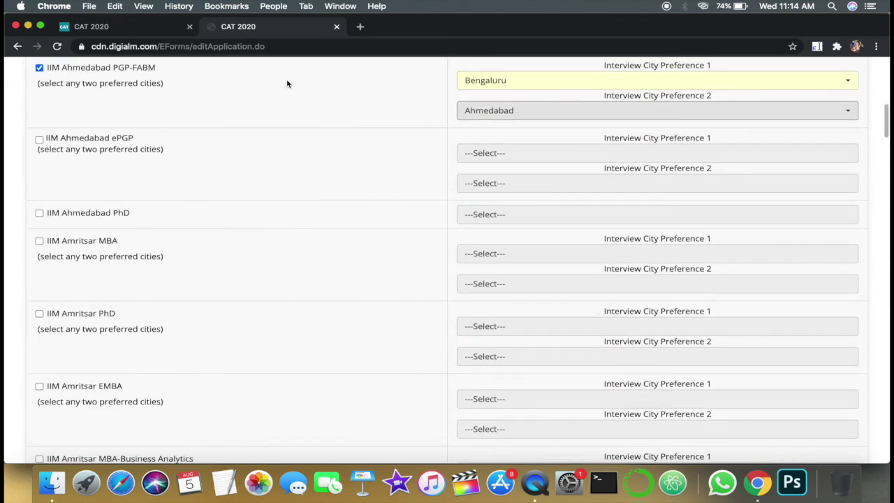
pyautogui.scroll(-15, 172, 277)
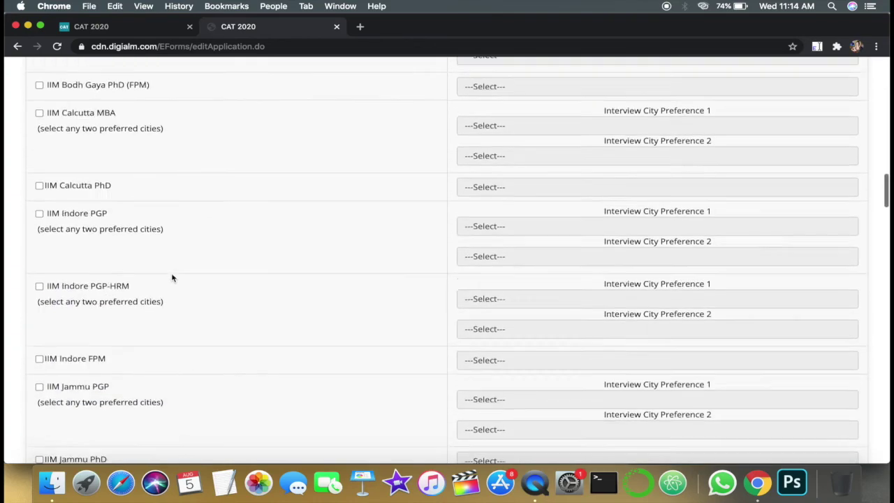
pyautogui.scroll(-20, 172, 277)
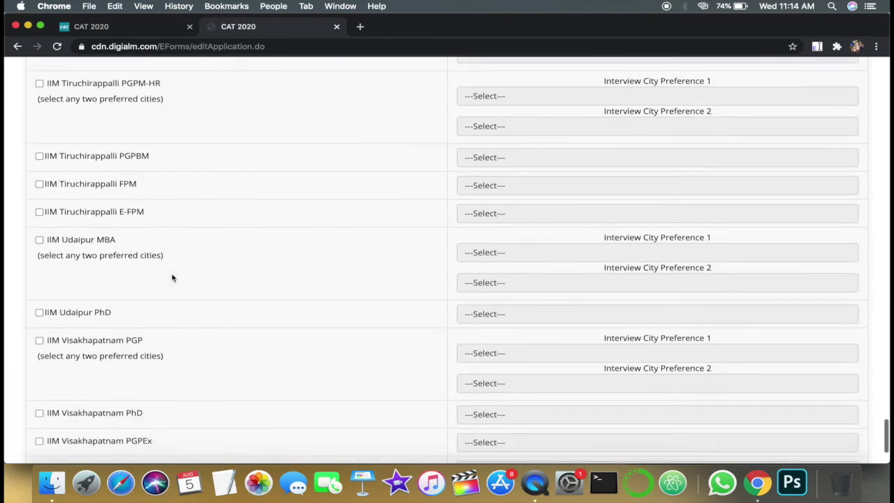
pyautogui.scroll(-3, 172, 278)
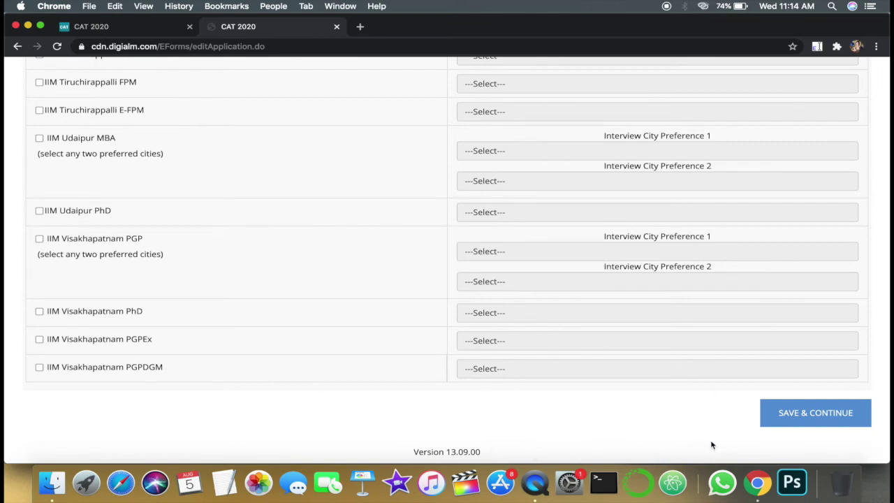
pyautogui.click(802, 412)
pyautogui.click(802, 413)
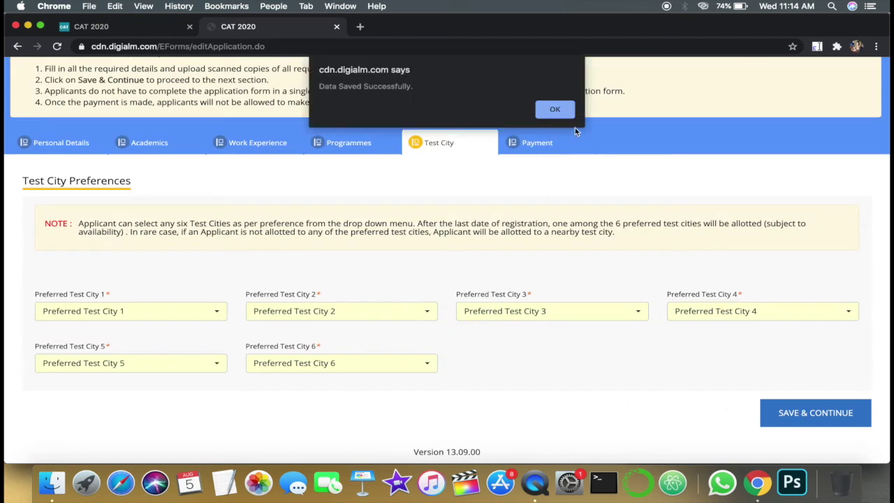
# Dismiss the save notice and set test cities 1 and 2 to Delhi and Greater Noida.
pyautogui.click(554, 110)
pyautogui.scroll(-1, 305, 271)
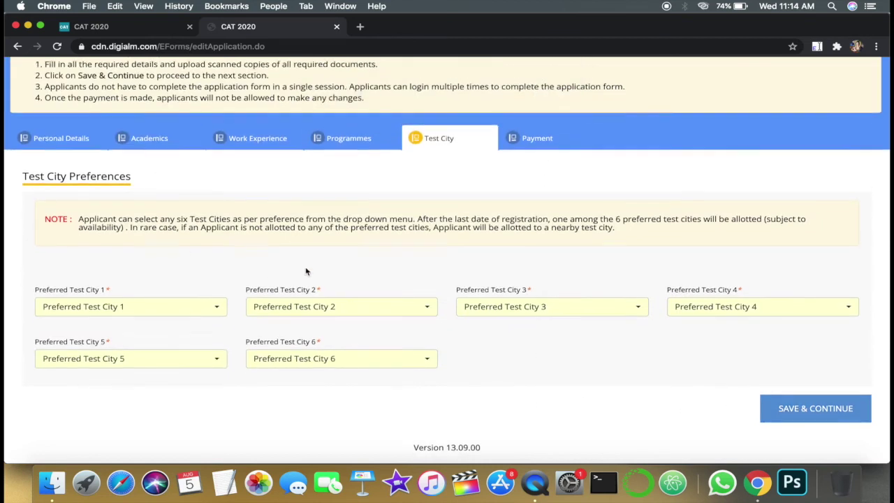
pyautogui.scroll(1, 305, 271)
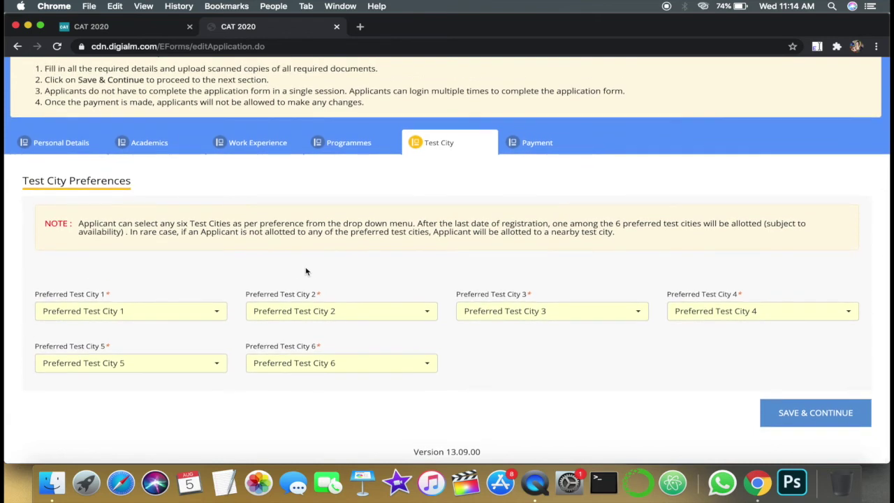
pyautogui.click(204, 311)
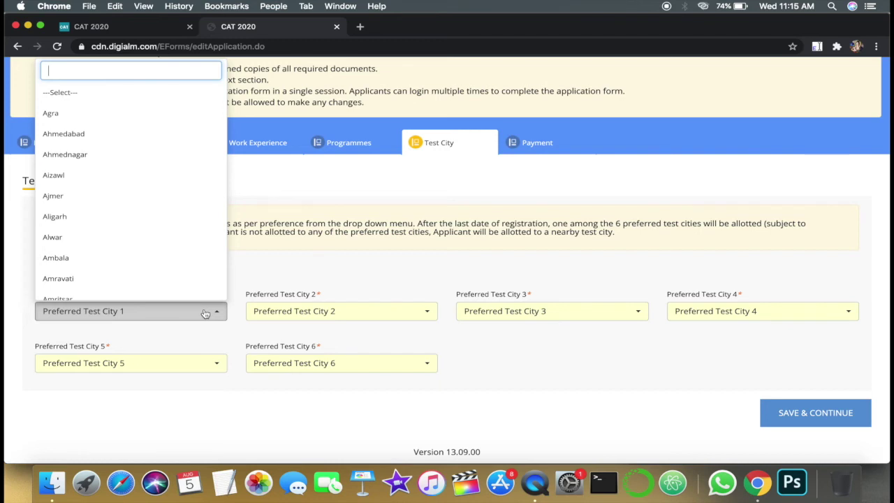
pyautogui.write('d')
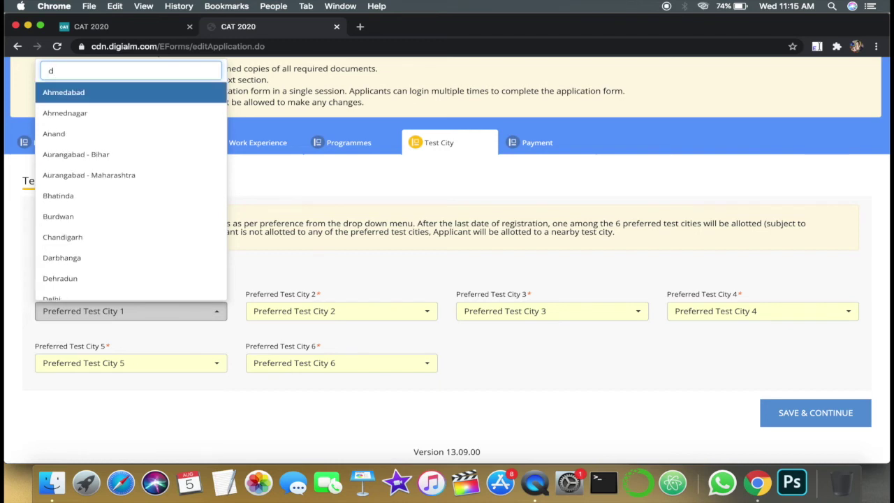
pyautogui.write('e')
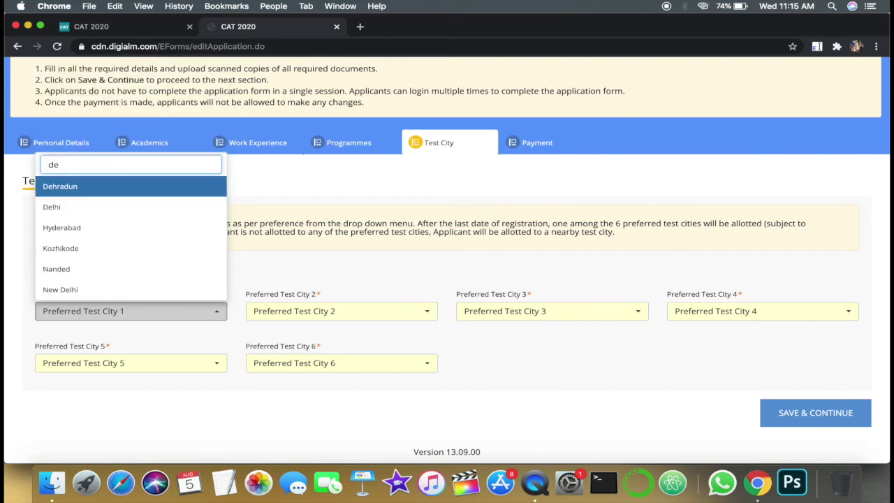
pyautogui.click(60, 203)
pyautogui.click(329, 311)
pyautogui.write('noi')
pyautogui.click(330, 354)
# Fill the remaining test-city preferences, with Noida third, and save them.
pyautogui.click(544, 312)
pyautogui.write('noi')
pyautogui.click(531, 375)
pyautogui.click(775, 319)
pyautogui.write('gha')
pyautogui.click(754, 355)
pyautogui.click(174, 364)
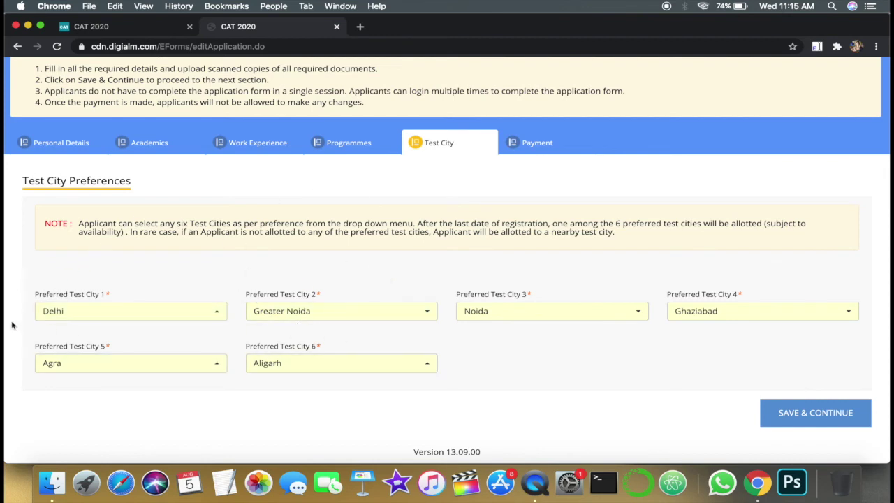
pyautogui.click(789, 413)
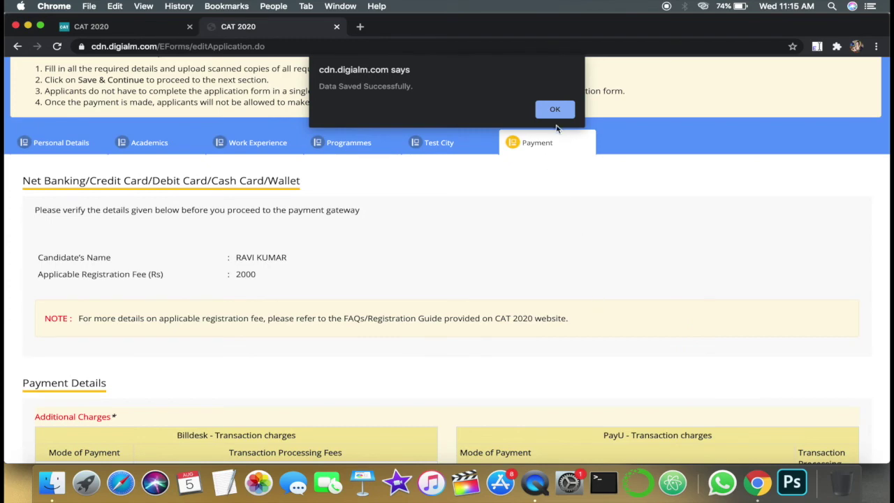
# Dismiss the save notice and review the Rs 2000 fee and payment details.
pyautogui.click(555, 109)
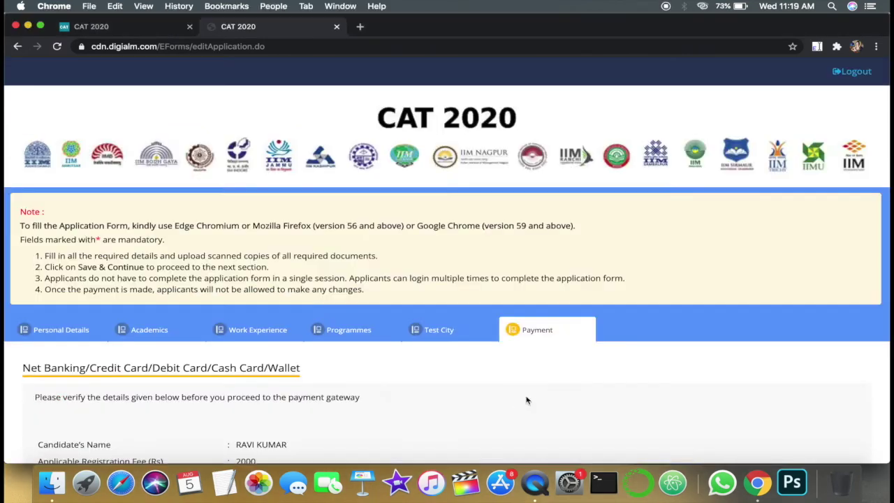
pyautogui.scroll(-2, 527, 400)
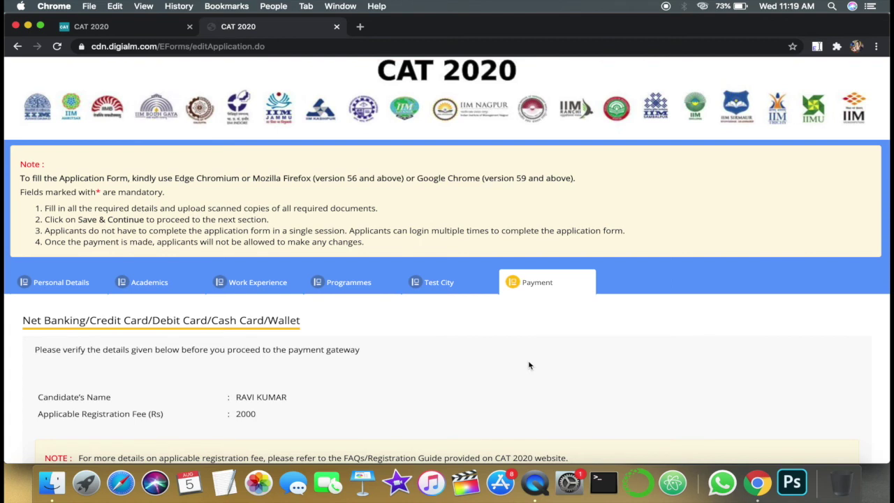
pyautogui.scroll(-3, 529, 365)
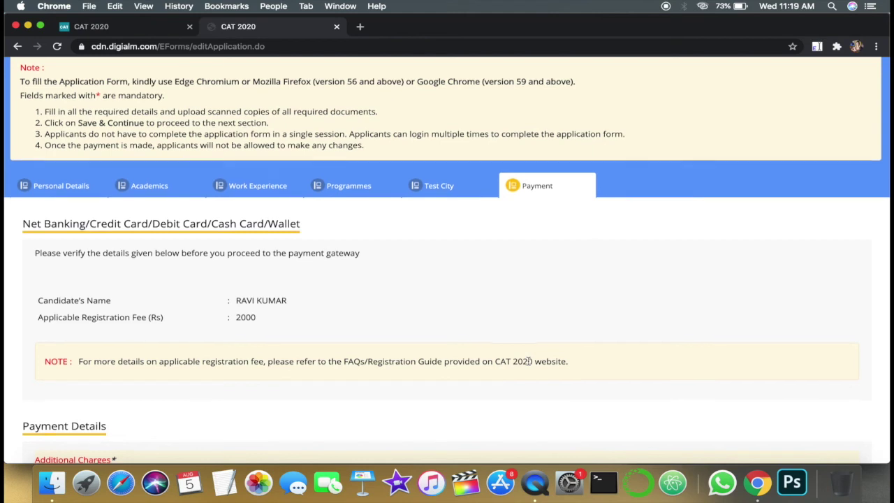
pyautogui.scroll(-2, 528, 361)
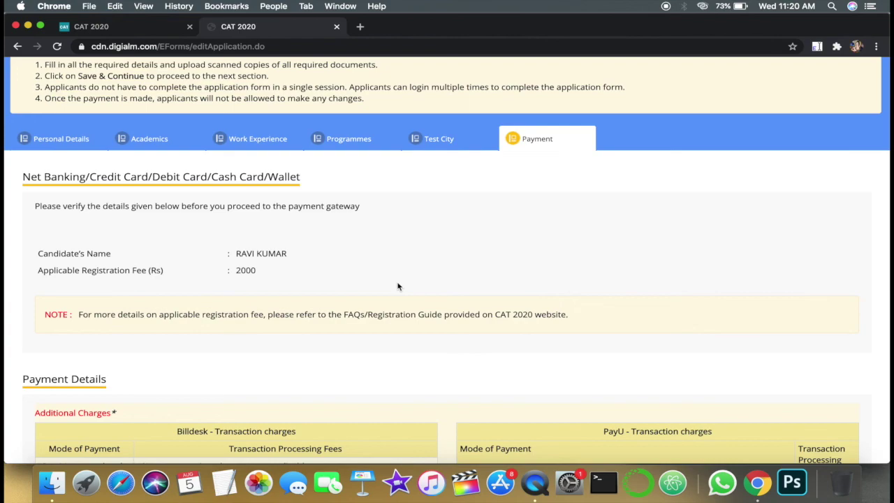
# Choose BillDesk as the payment mode.
pyautogui.scroll(-5, 398, 286)
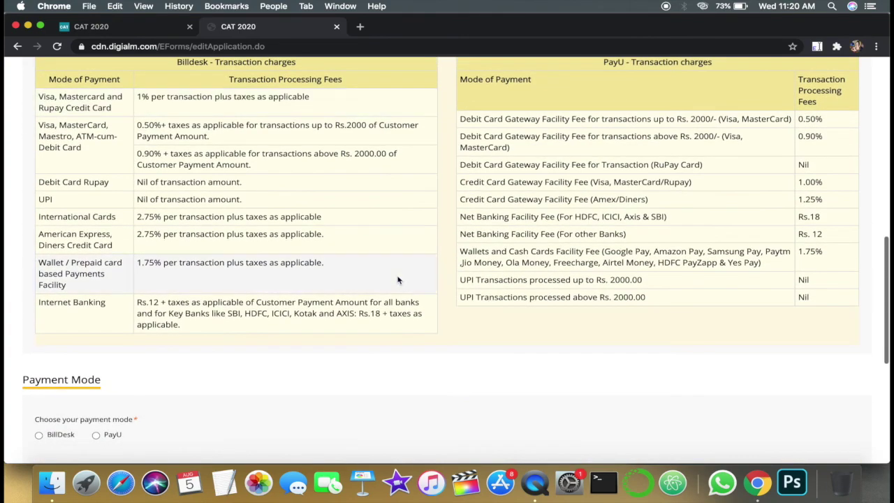
pyautogui.scroll(5, 398, 280)
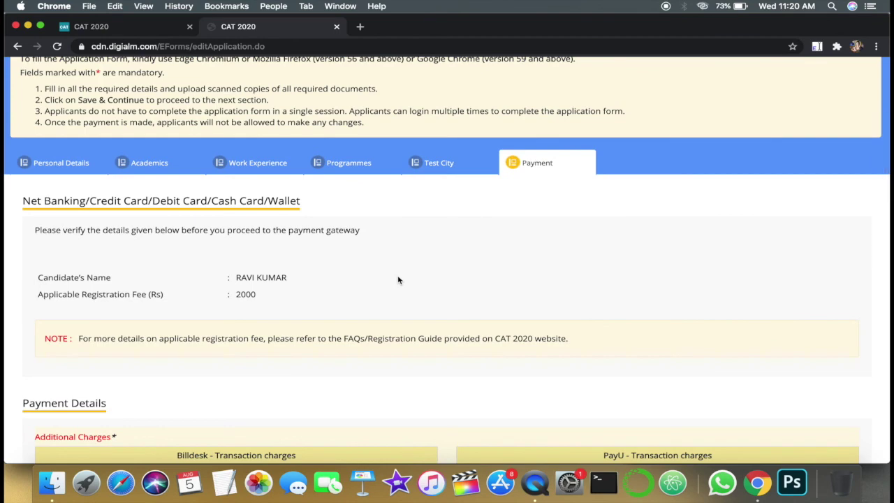
pyautogui.scroll(-1, 398, 280)
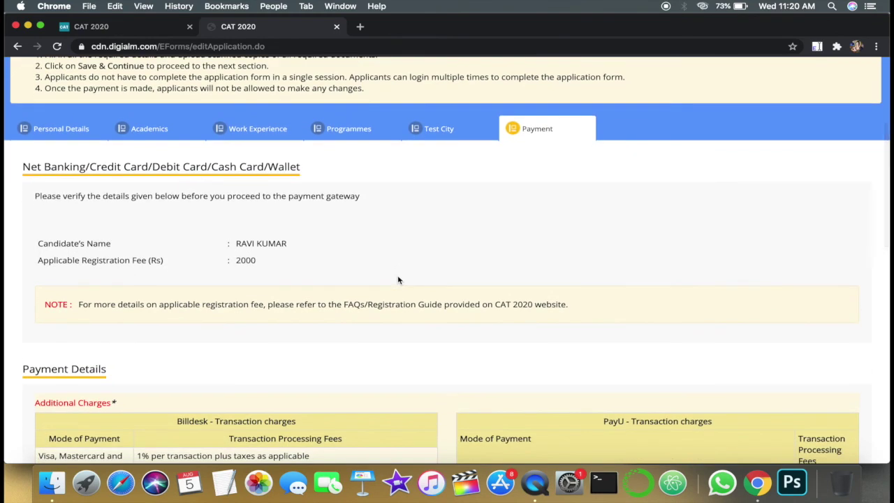
pyautogui.scroll(-2, 397, 280)
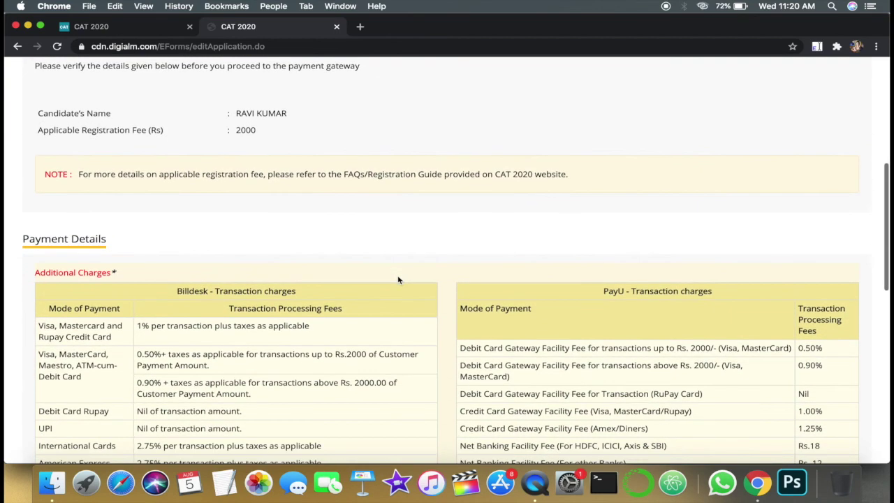
pyautogui.scroll(-2, 398, 280)
pyautogui.scroll(-5, 398, 280)
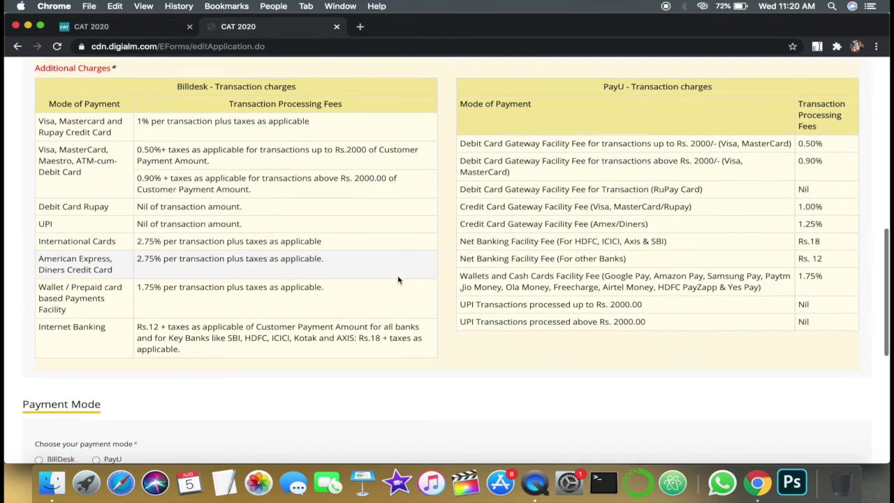
pyautogui.scroll(-2, 398, 280)
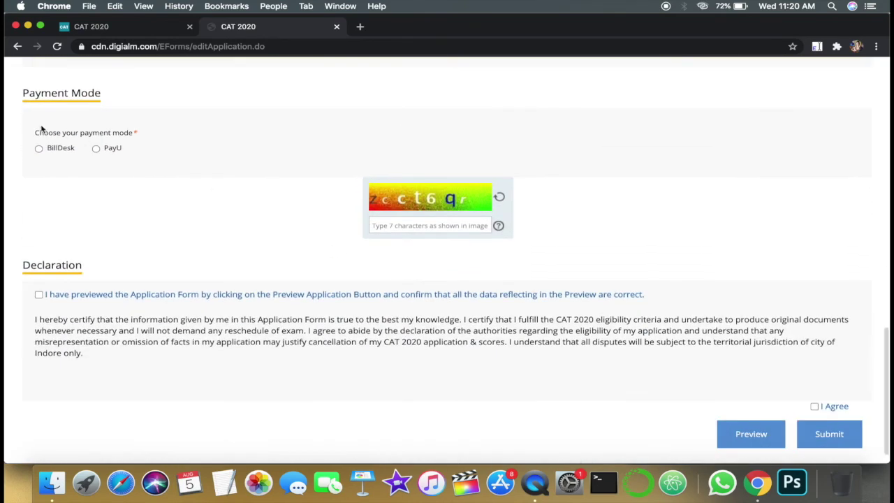
pyautogui.click(65, 153)
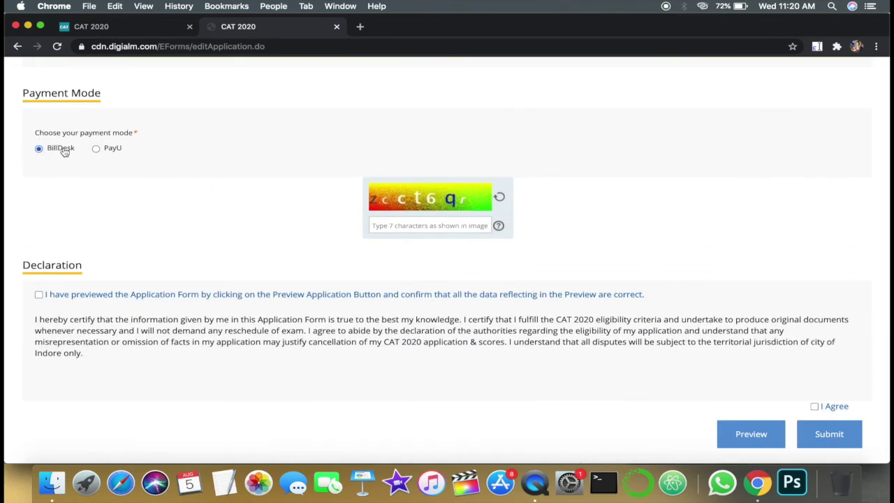
# Enter the captcha, tick the preview and declaration boxes, and submit the application.
pyautogui.click(452, 225)
pyautogui.write('zcct')
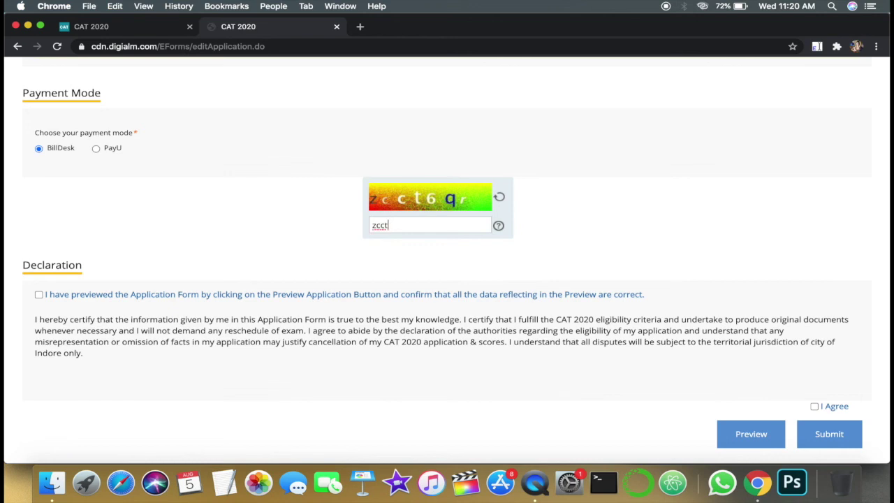
pyautogui.write('6qr')
pyautogui.click(38, 293)
pyautogui.click(814, 406)
pyautogui.click(829, 433)
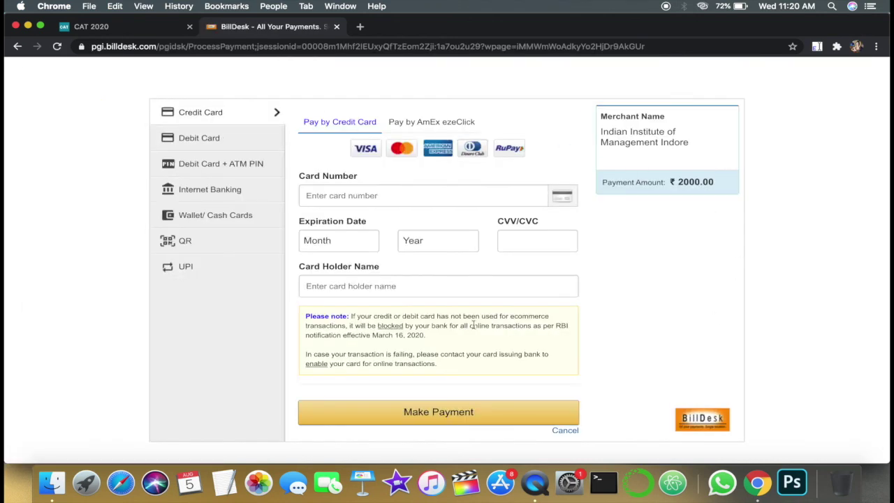
pyautogui.click(250, 147)
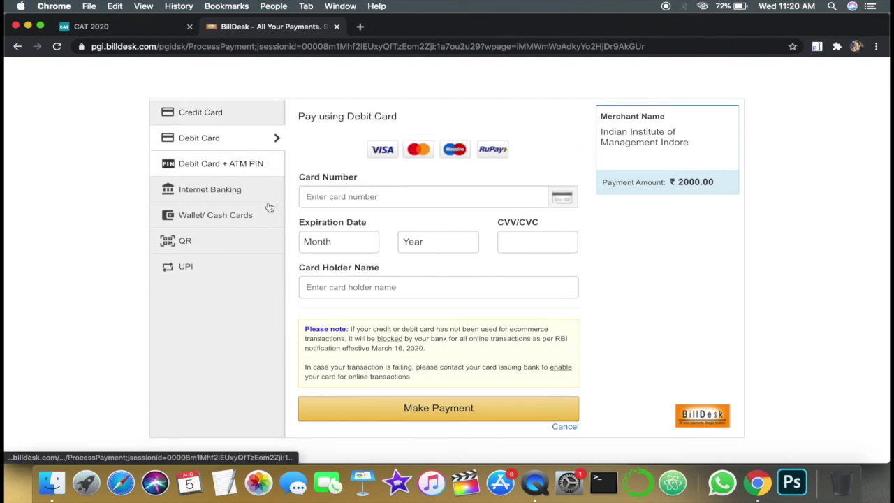
pyautogui.click(256, 170)
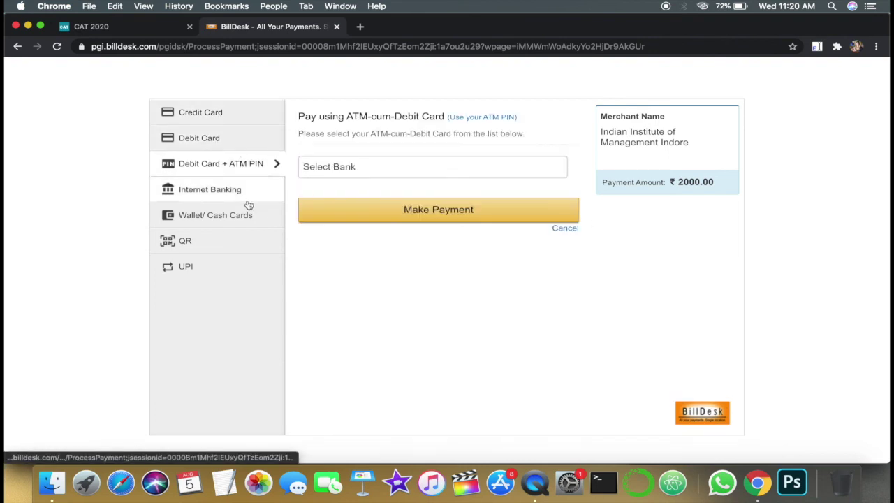
pyautogui.click(247, 197)
pyautogui.click(248, 222)
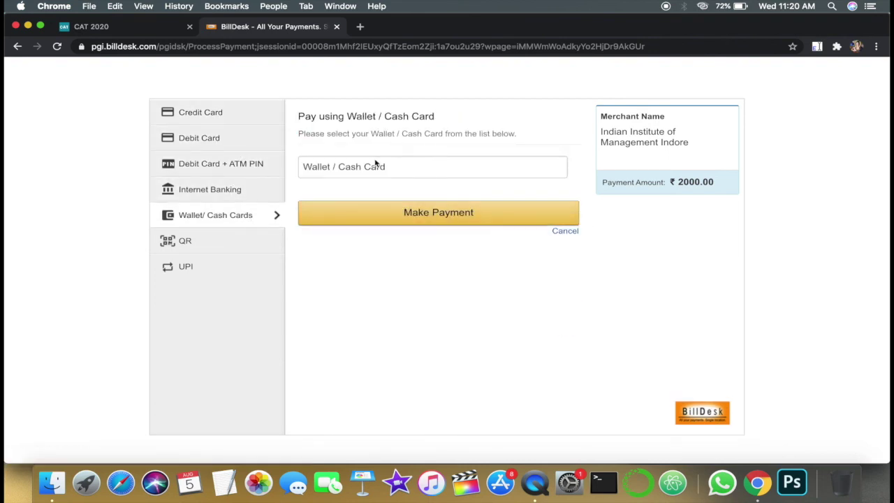
pyautogui.click(236, 243)
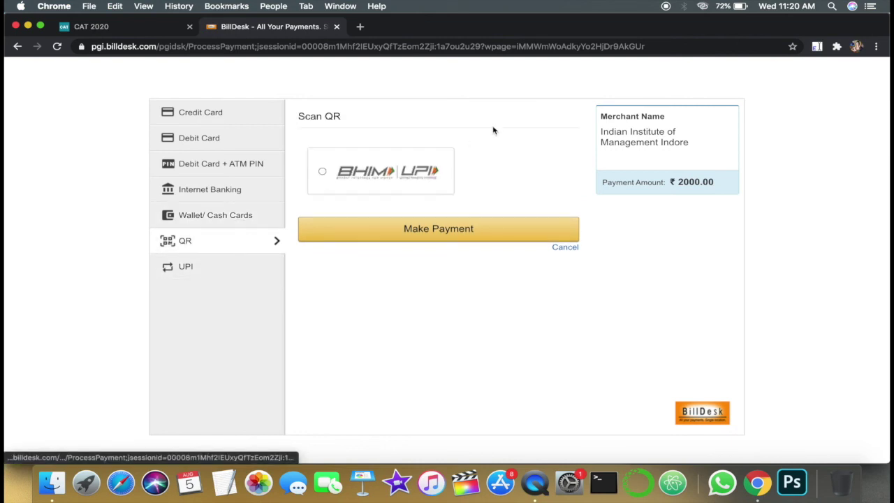
pyautogui.click(398, 168)
pyautogui.click(198, 272)
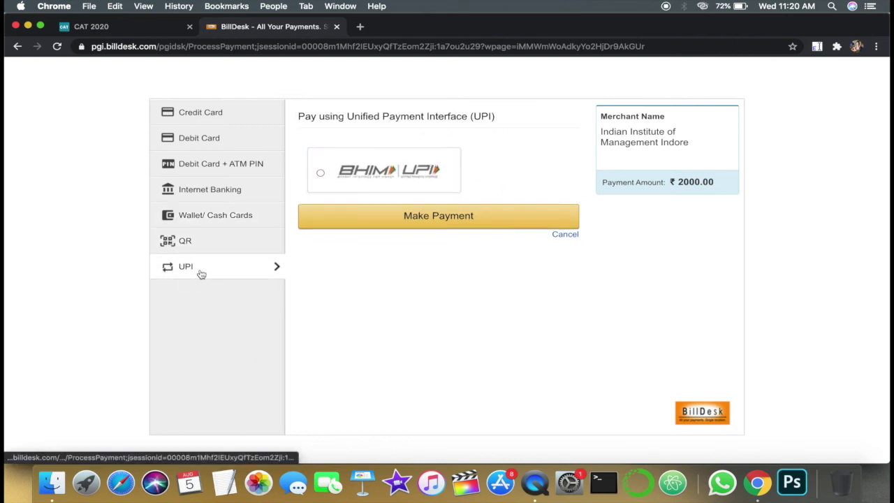
pyautogui.click(251, 144)
pyautogui.click(273, 114)
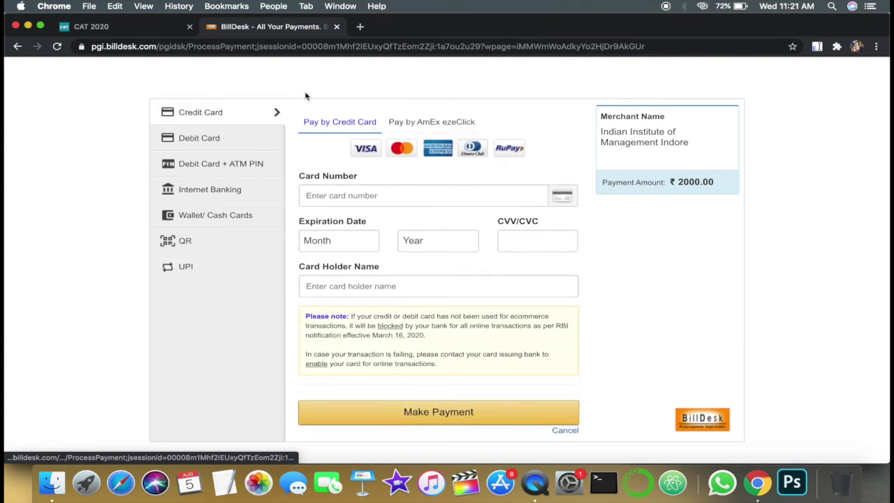